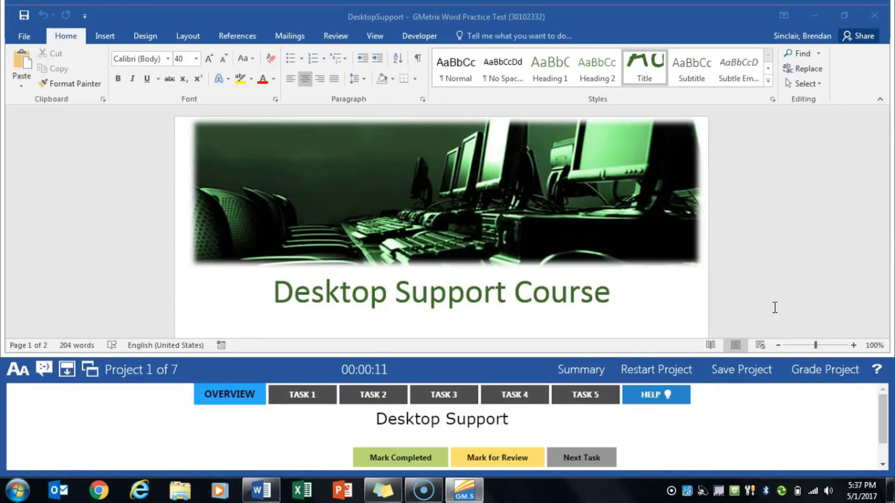
- Add a page number at the bottom of all pages in the Accent Bar 4 format and mark Task 1 completed
{"action": "left_click", "coordinate": [308, 394]}
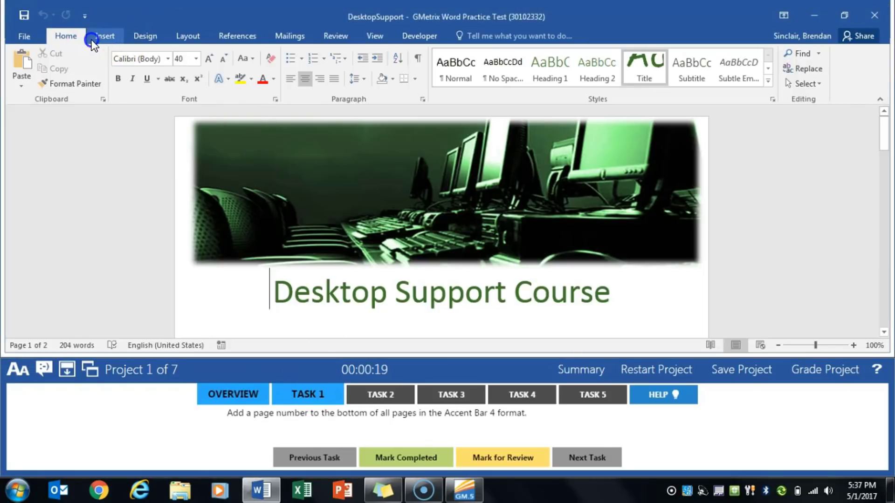
{"action": "left_click", "coordinate": [104, 36]}
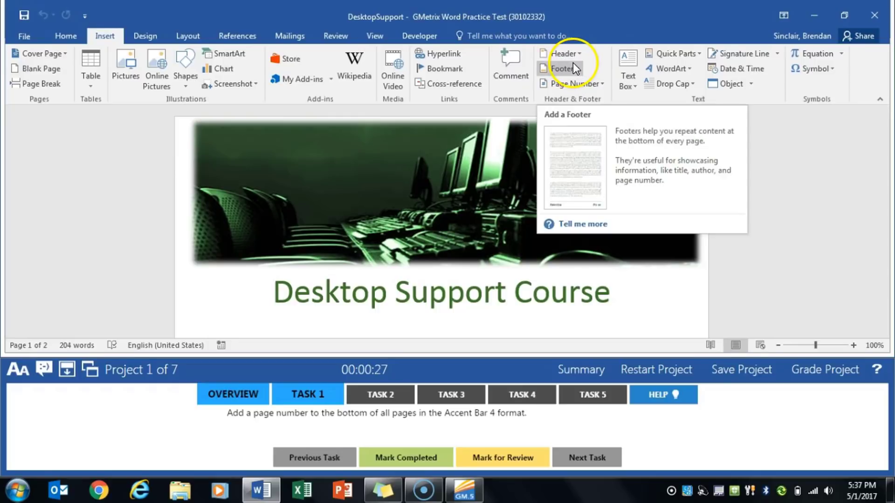
{"action": "left_click", "coordinate": [602, 83]}
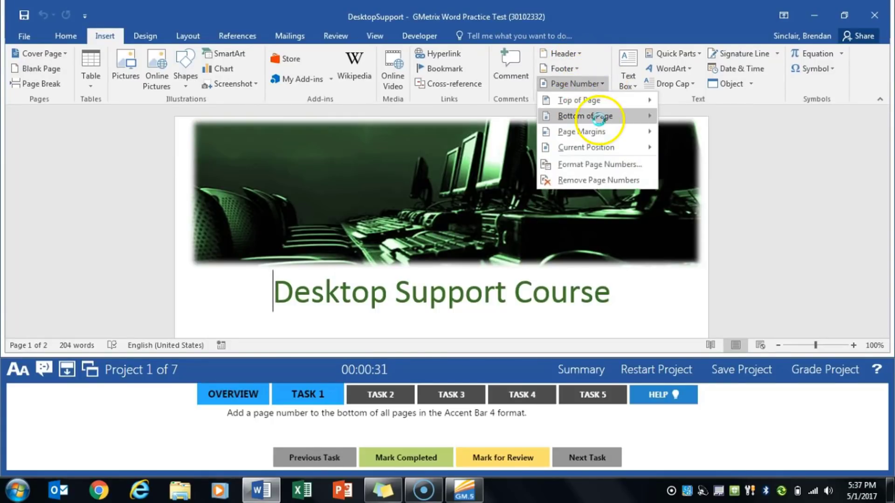
{"action": "mouse_move", "coordinate": [599, 119]}
{"action": "scroll", "coordinate": [426, 293], "scroll_direction": "down", "scroll_amount": 5}
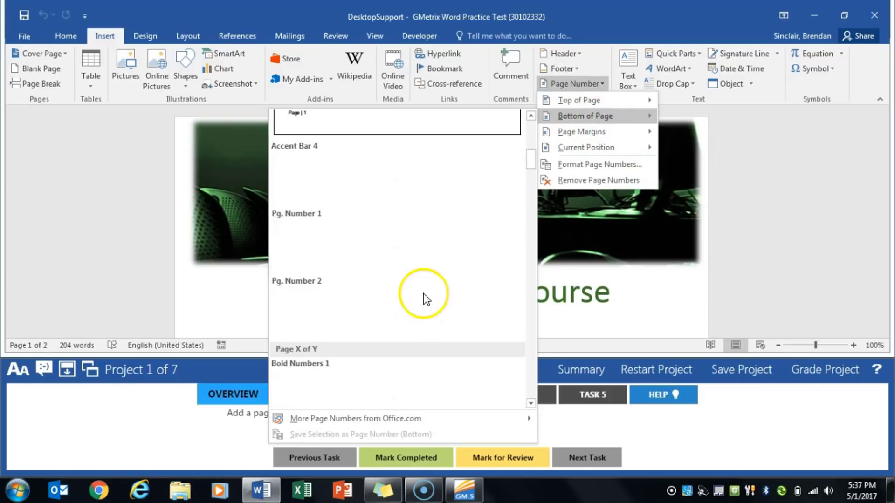
{"action": "scroll", "coordinate": [362, 281], "scroll_direction": "up", "scroll_amount": 3}
{"action": "left_click", "coordinate": [354, 363]}
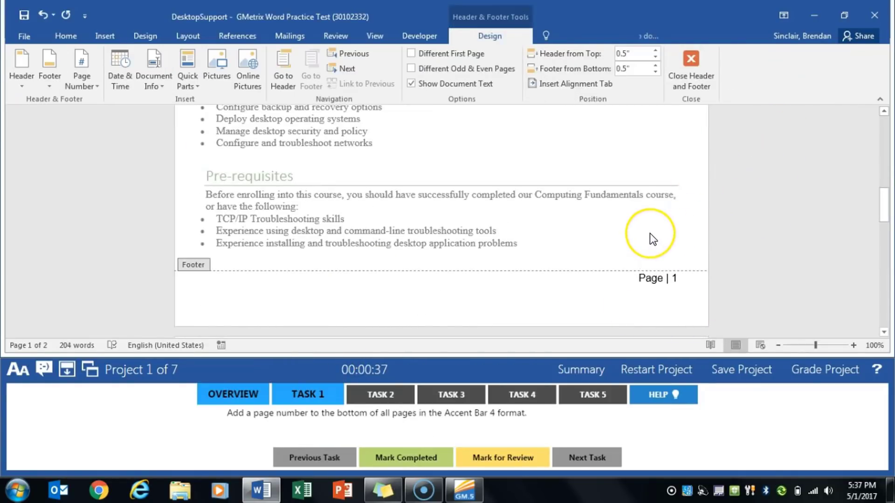
{"action": "double_click", "coordinate": [606, 226]}
{"action": "left_click", "coordinate": [429, 446]}
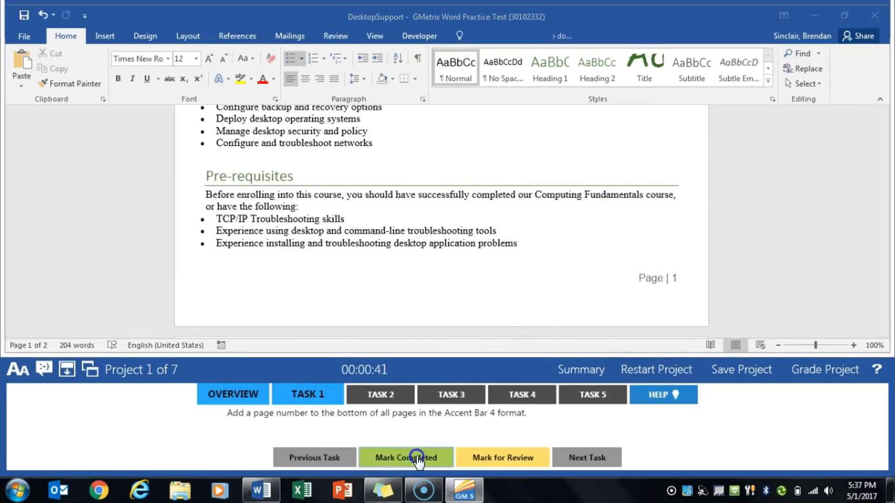
- Read Task 2, then bring up the document's info page and expand it to show all properties
{"action": "left_click", "coordinate": [390, 397]}
{"action": "left_click", "coordinate": [218, 219]}
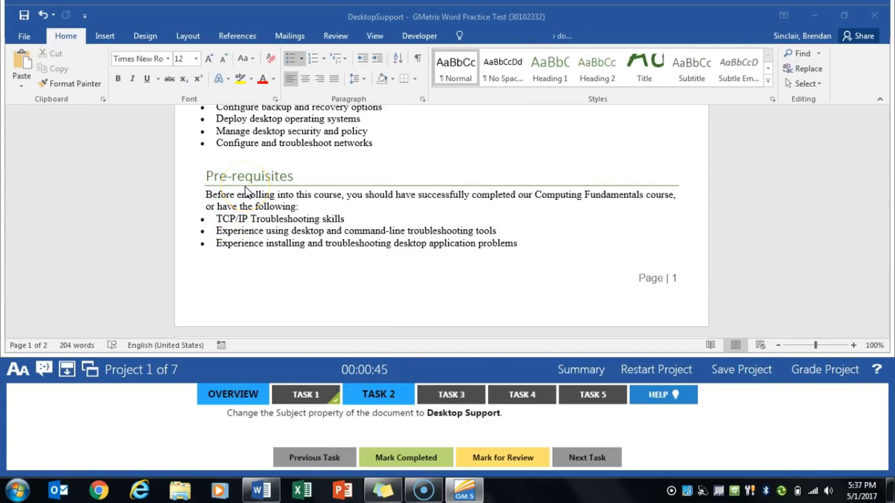
{"action": "left_click", "coordinate": [31, 38]}
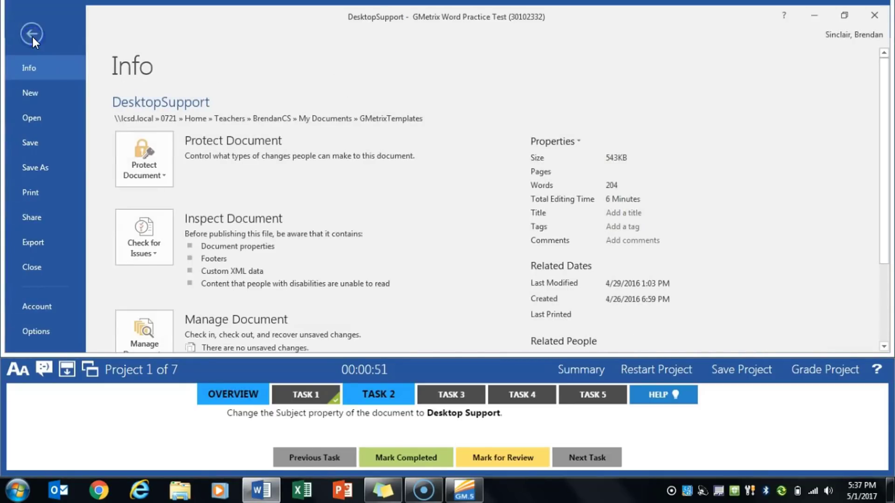
{"action": "scroll", "coordinate": [560, 223], "scroll_direction": "down", "scroll_amount": 4}
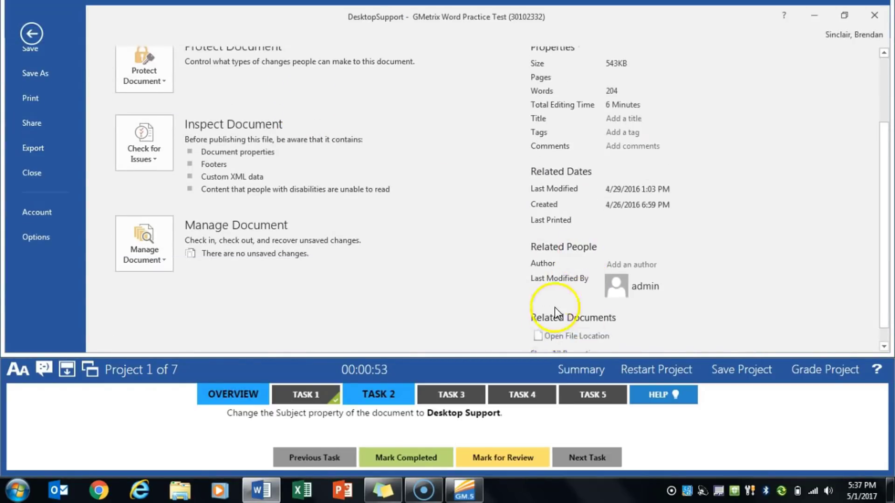
{"action": "scroll", "coordinate": [555, 306], "scroll_direction": "down", "scroll_amount": 1}
{"action": "left_click", "coordinate": [557, 335]}
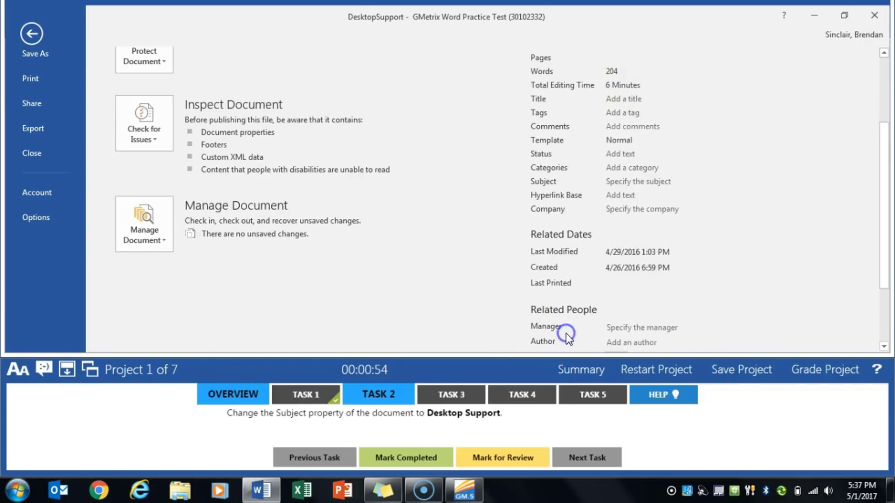
- Set the document's Subject property to Desktop Support, return to the document and mark Task 2 completed
{"action": "scroll", "coordinate": [609, 236], "scroll_direction": "up", "scroll_amount": 2}
{"action": "left_click", "coordinate": [615, 243]}
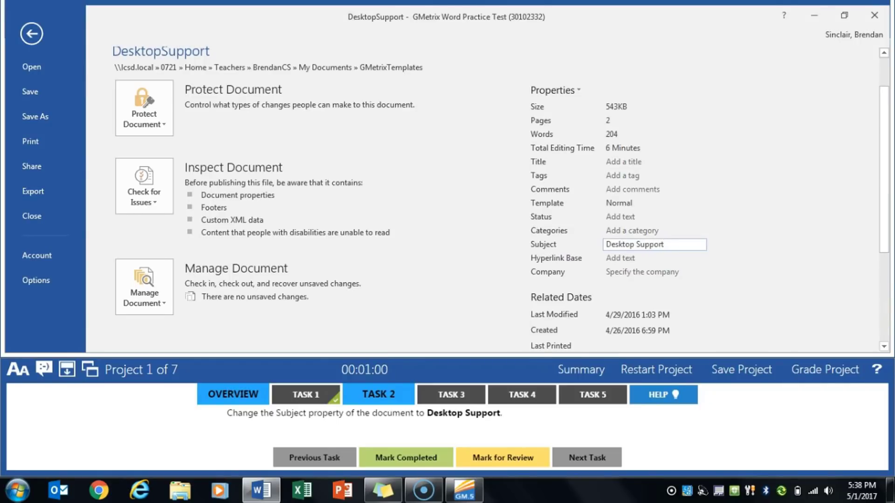
{"action": "left_click", "coordinate": [645, 216]}
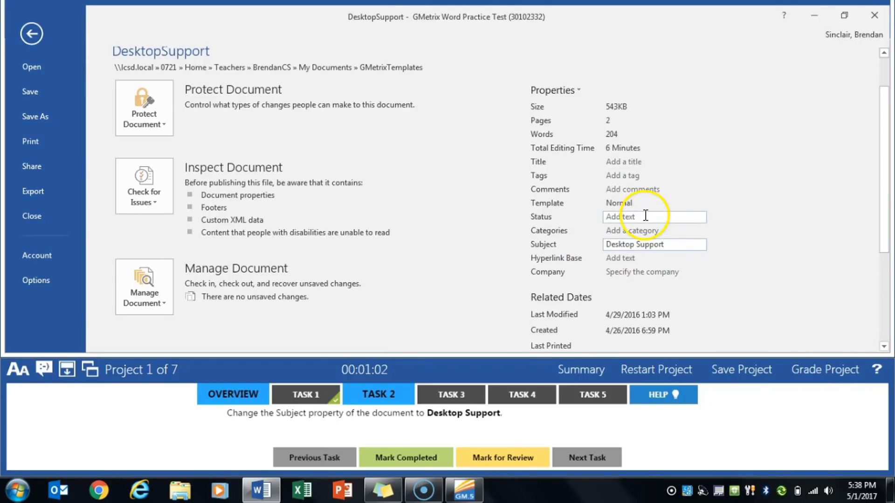
{"action": "left_click", "coordinate": [695, 245]}
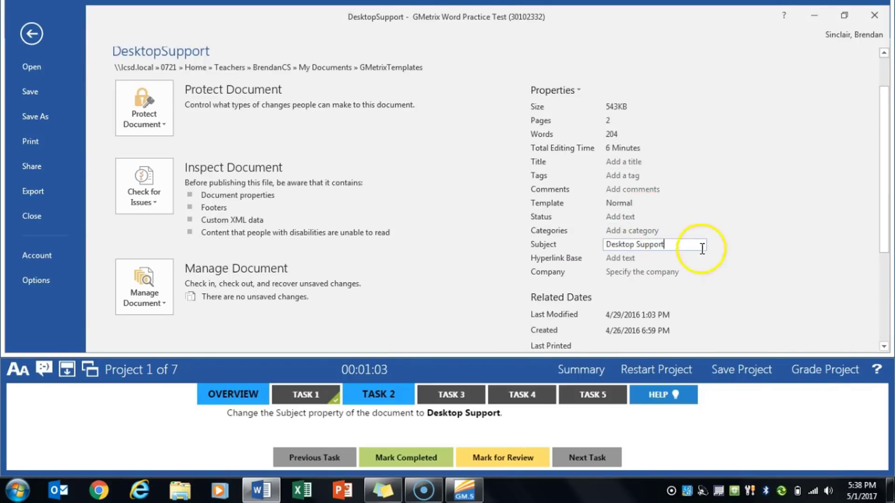
{"action": "left_click", "coordinate": [761, 255]}
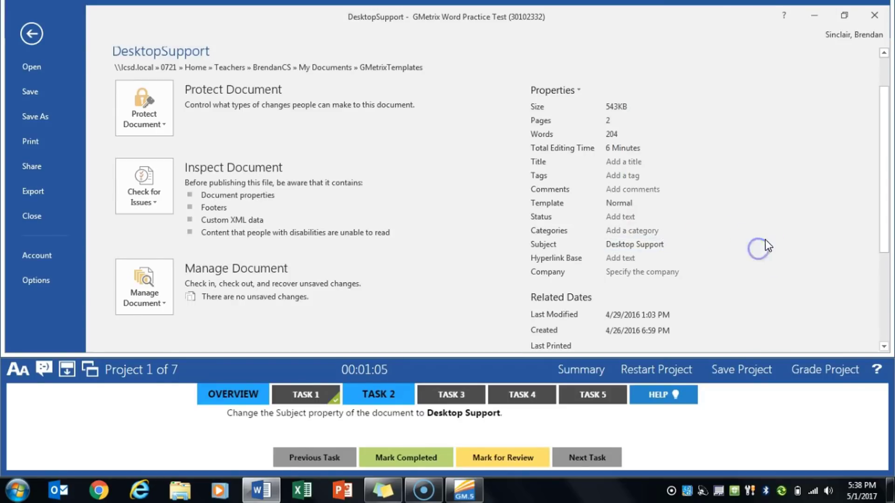
{"action": "left_click", "coordinate": [36, 30]}
{"action": "left_click", "coordinate": [390, 456]}
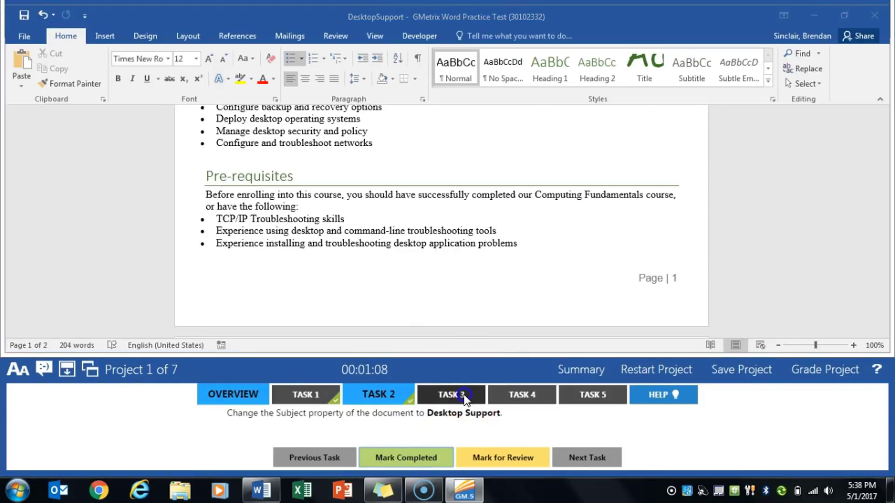
- Display the paragraph marks in the document as Task 3 asks and mark that task completed
{"action": "left_click", "coordinate": [463, 395]}
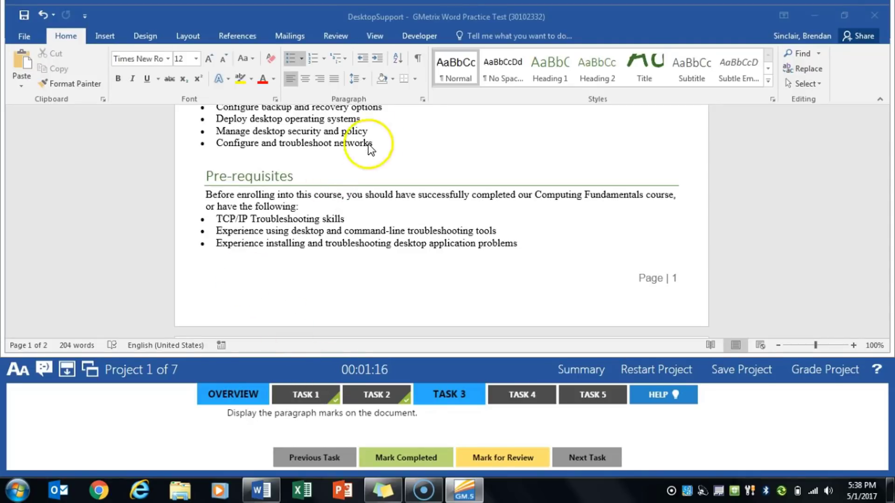
{"action": "left_click", "coordinate": [420, 64]}
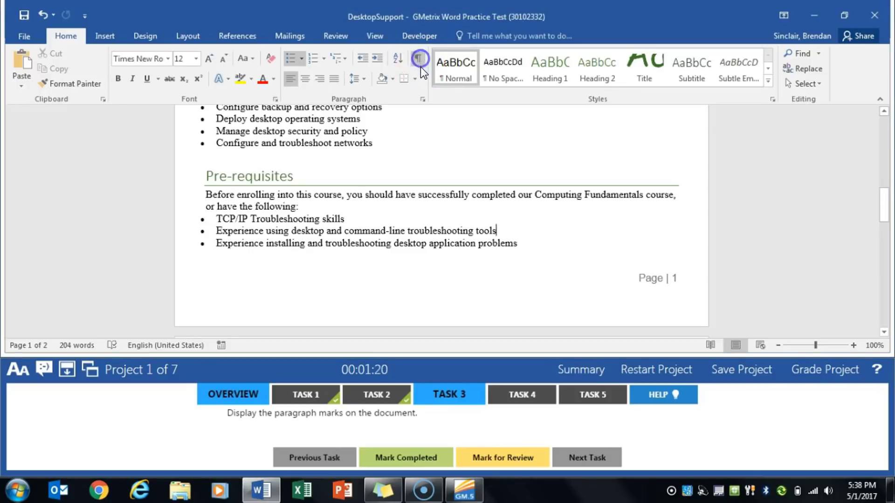
{"action": "left_click", "coordinate": [420, 63]}
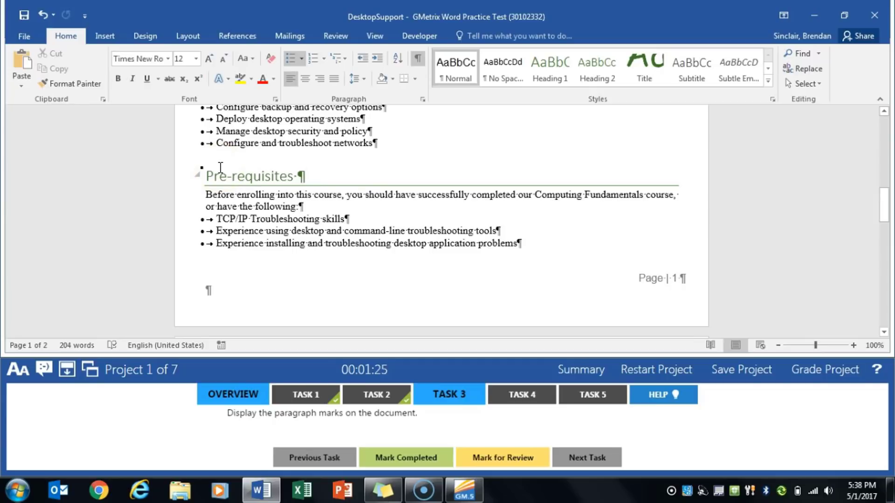
{"action": "left_click", "coordinate": [443, 457]}
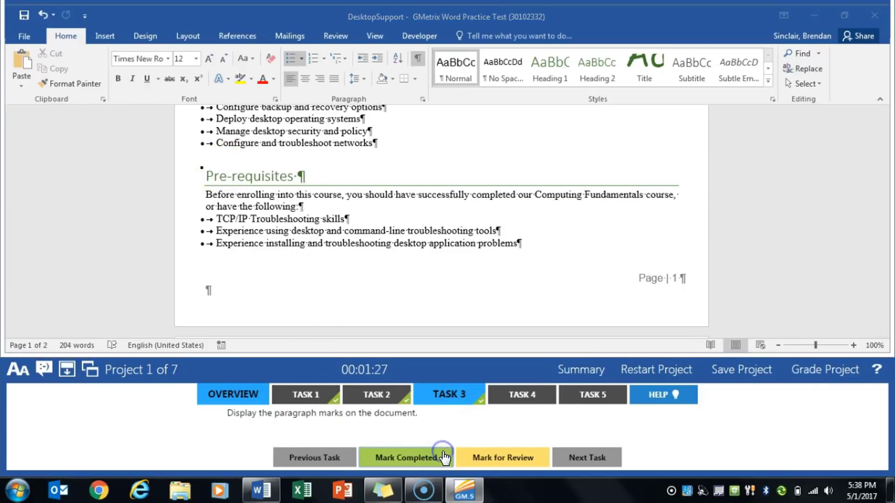
- Apply a yellow highlight to the heading Pre-requisites and mark Task 4 completed
{"action": "left_click", "coordinate": [535, 398]}
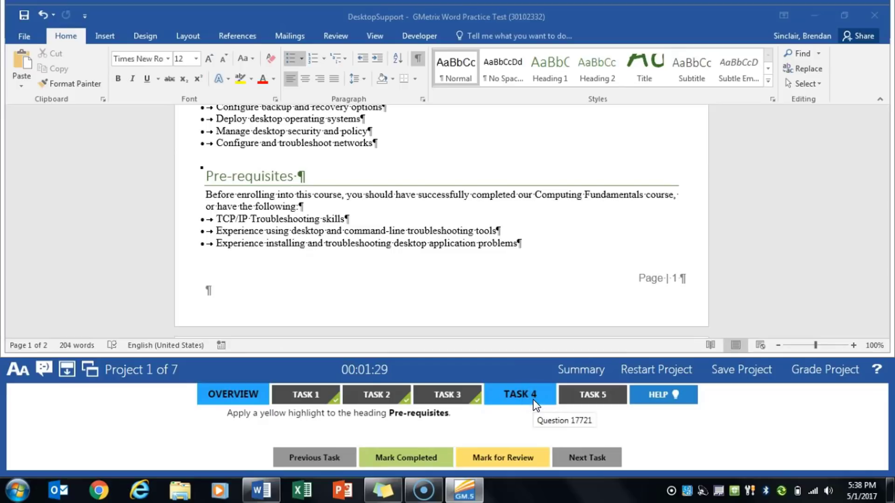
{"action": "left_click", "coordinate": [208, 176]}
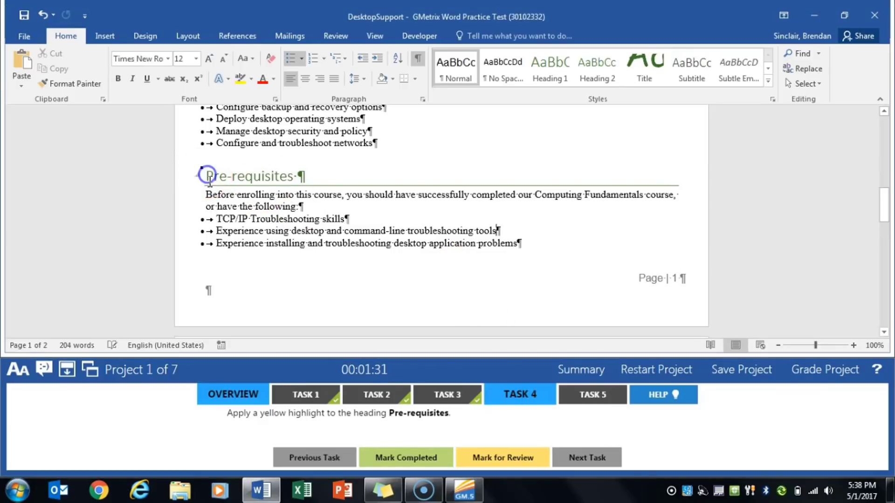
{"action": "left_click_drag", "start_coordinate": [207, 176], "coordinate": [299, 176]}
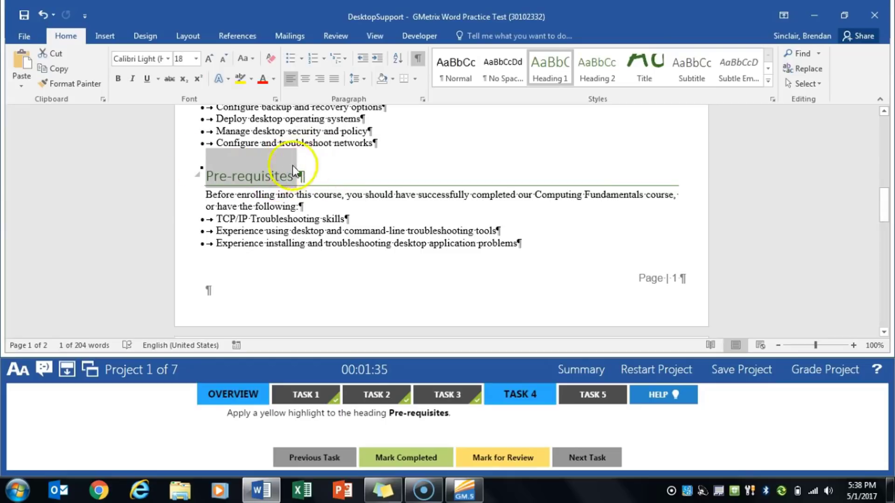
{"action": "left_click", "coordinate": [251, 80]}
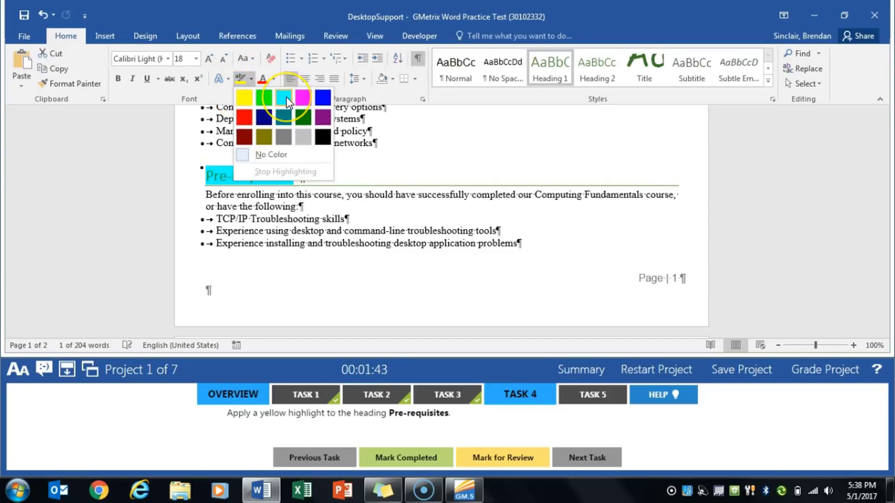
{"action": "left_click", "coordinate": [248, 99]}
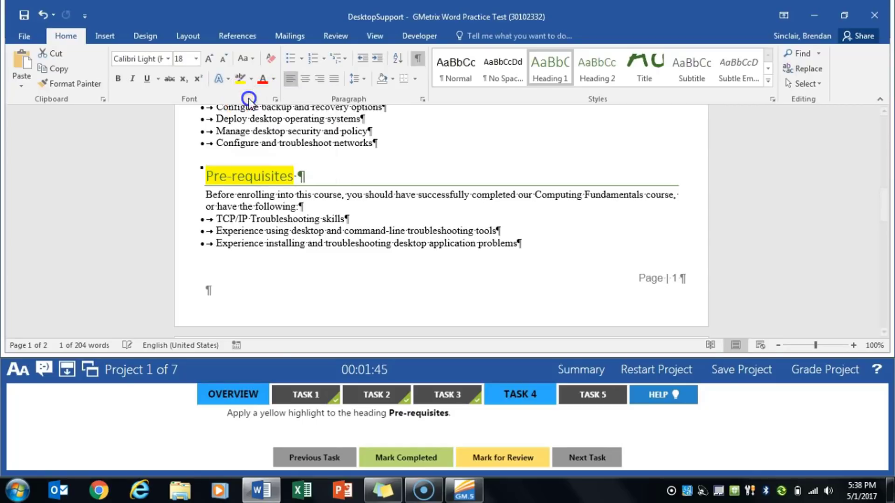
{"action": "left_click", "coordinate": [415, 457]}
- Insert a table with three rows and four columns below the Syllabus heading on page 2 and mark Task 5 completed
{"action": "left_click", "coordinate": [606, 393]}
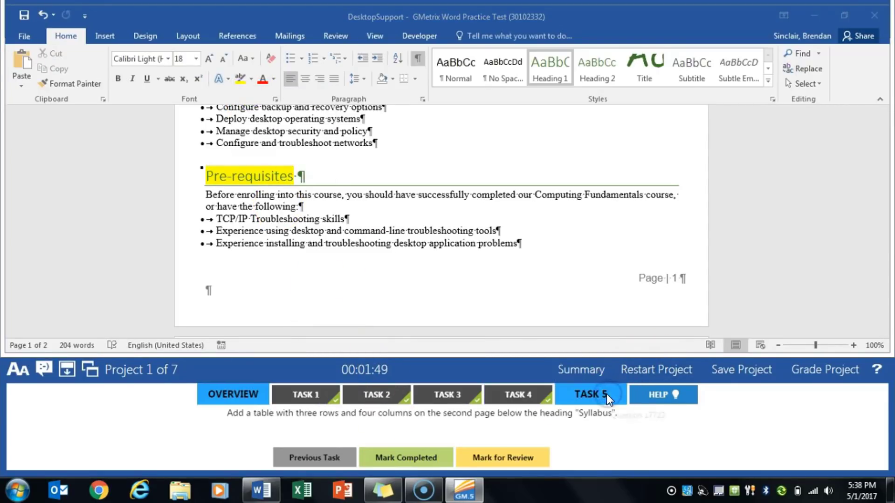
{"action": "scroll", "coordinate": [385, 181], "scroll_direction": "down", "scroll_amount": 6}
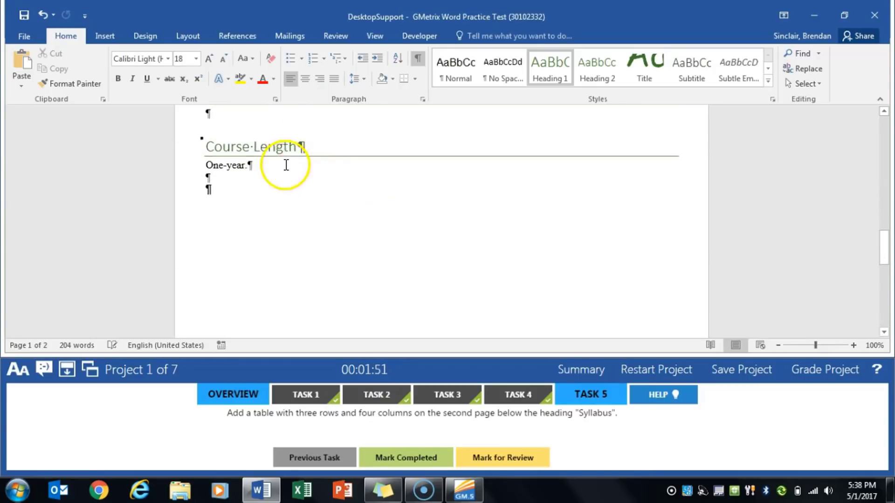
{"action": "scroll", "coordinate": [252, 177], "scroll_direction": "up", "scroll_amount": 1}
{"action": "left_click", "coordinate": [210, 179]}
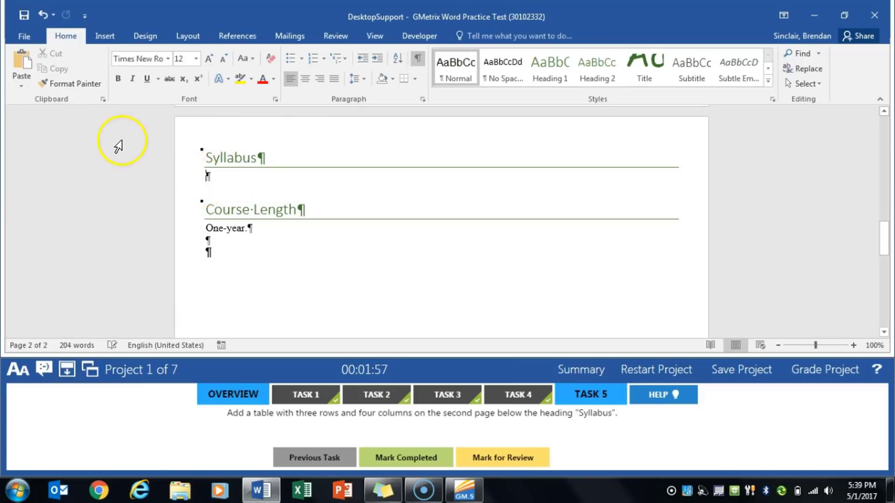
{"action": "left_click", "coordinate": [117, 37]}
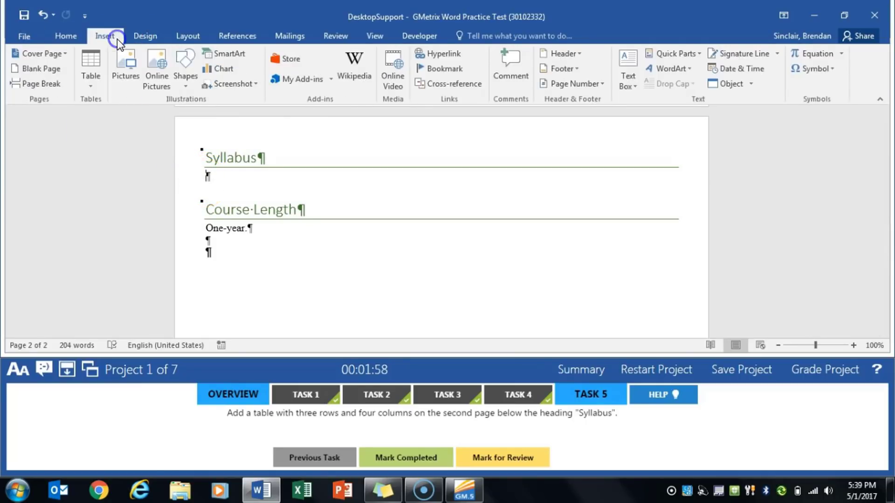
{"action": "left_click", "coordinate": [91, 87]}
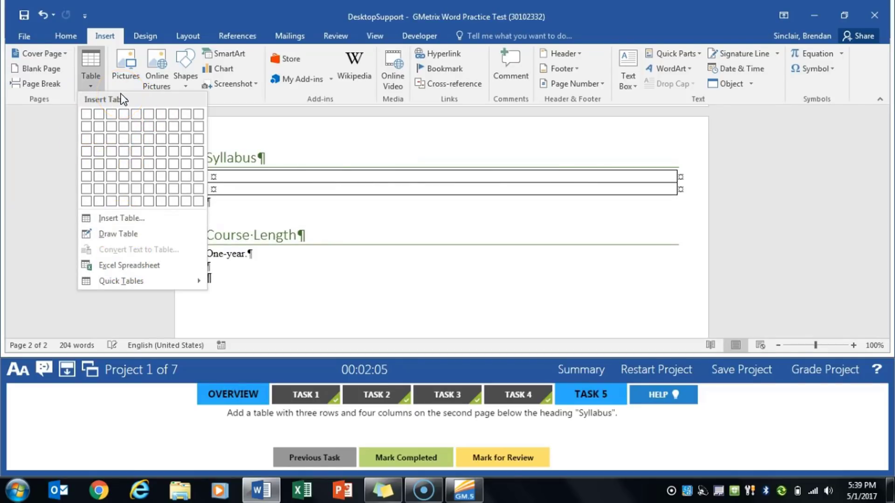
{"action": "left_click", "coordinate": [129, 137]}
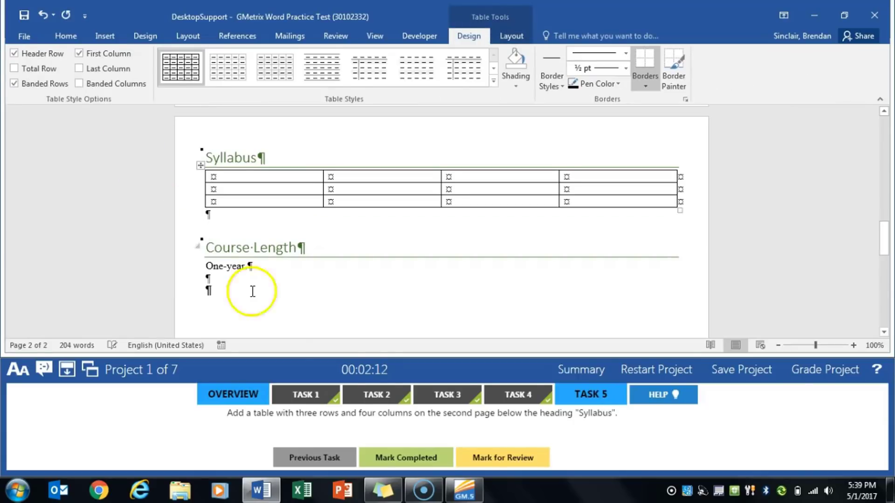
{"action": "left_click", "coordinate": [406, 461]}
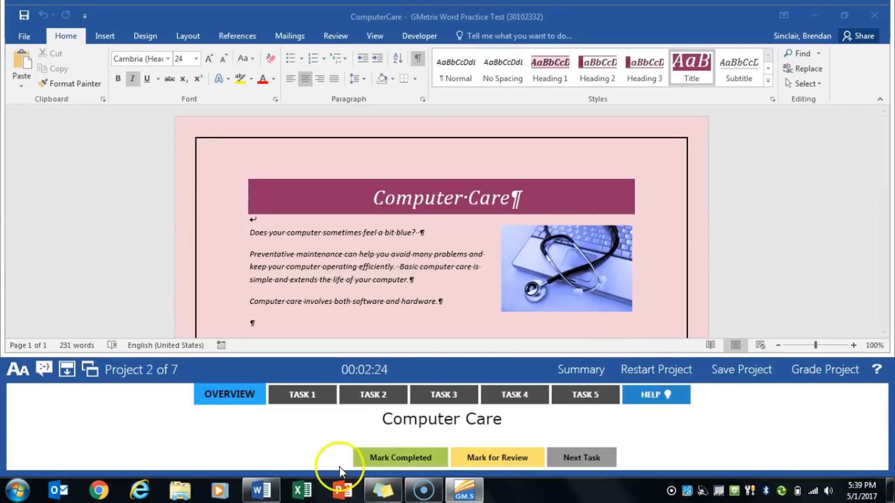
- Apply the Gallery theme to the Computer Care document and mark Task 1 completed
{"action": "left_click", "coordinate": [305, 394]}
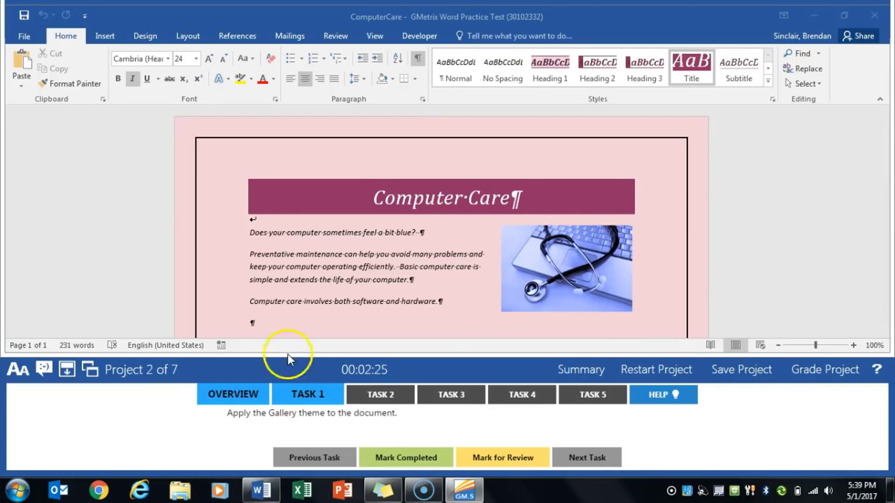
{"action": "left_click", "coordinate": [165, 41]}
{"action": "left_click", "coordinate": [159, 35]}
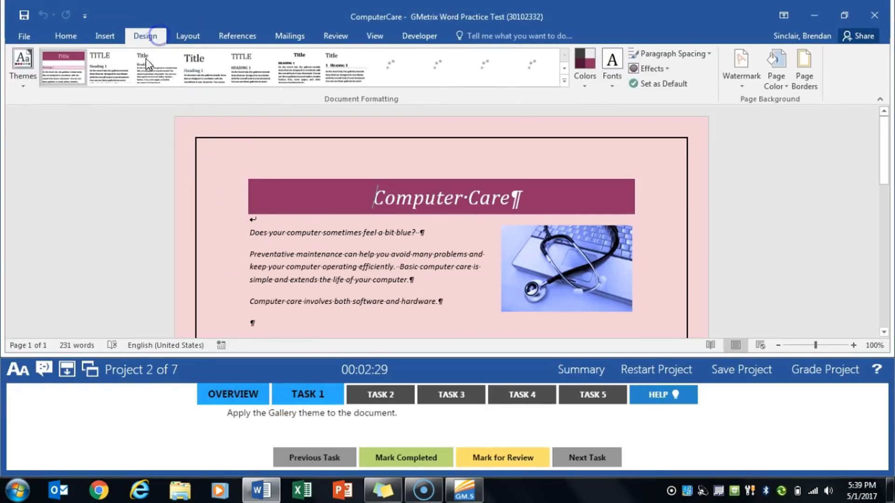
{"action": "left_click", "coordinate": [20, 75]}
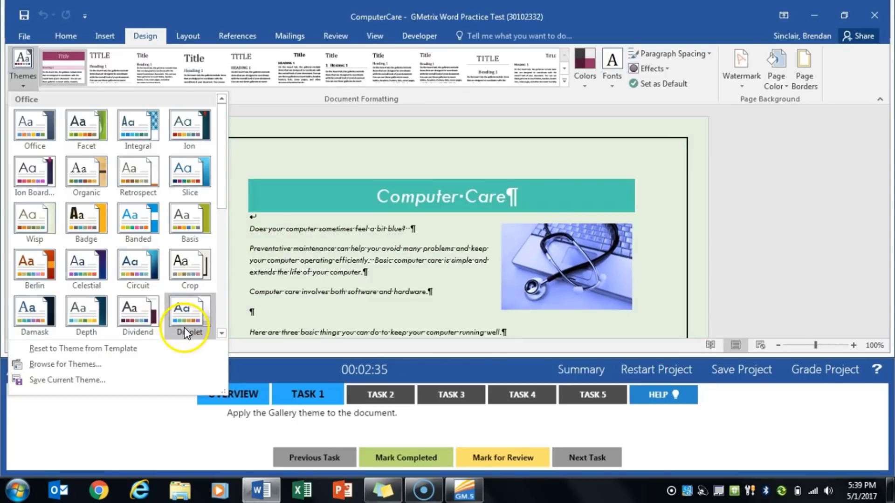
{"action": "scroll", "coordinate": [200, 311], "scroll_direction": "down", "scroll_amount": 3}
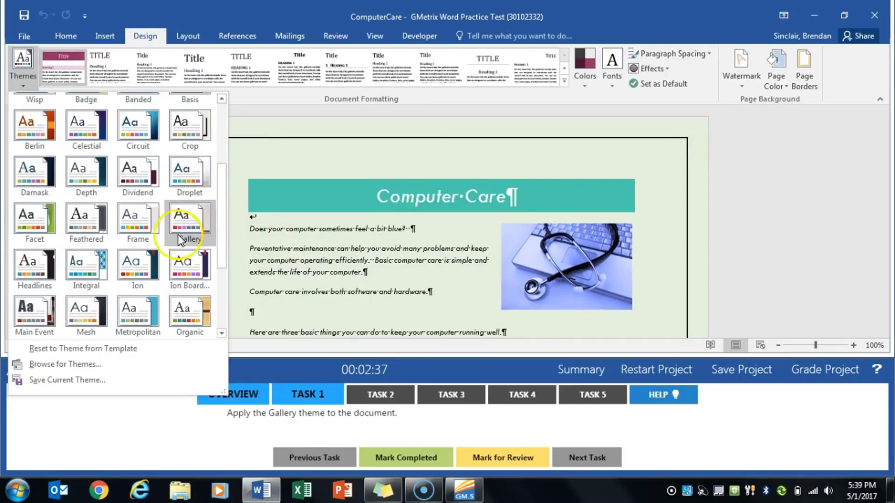
{"action": "left_click", "coordinate": [194, 226]}
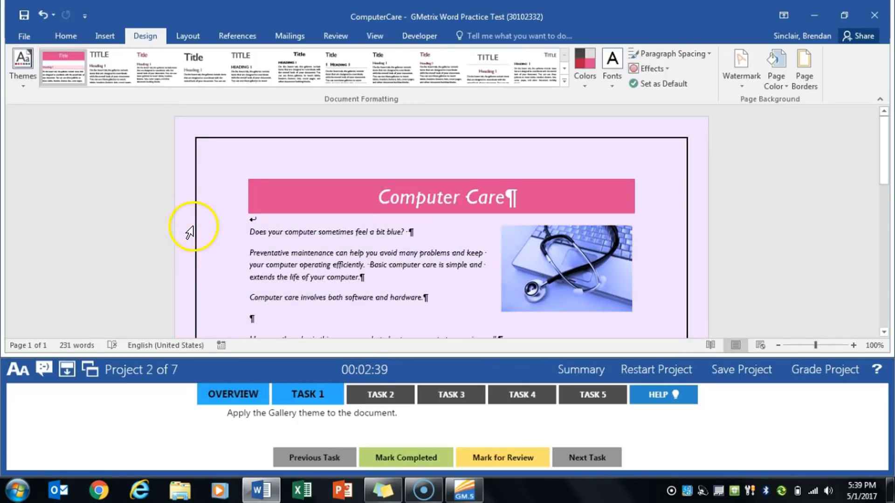
{"action": "left_click", "coordinate": [406, 457]}
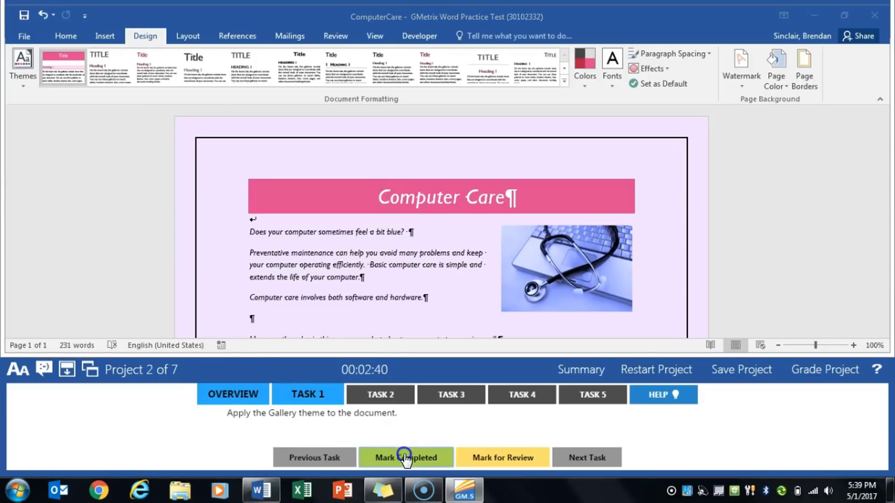
- Convert the antivirus products table containing Webroot through Kaspersky to text separated by tabs and mark Task 2 completed
{"action": "left_click", "coordinate": [404, 395]}
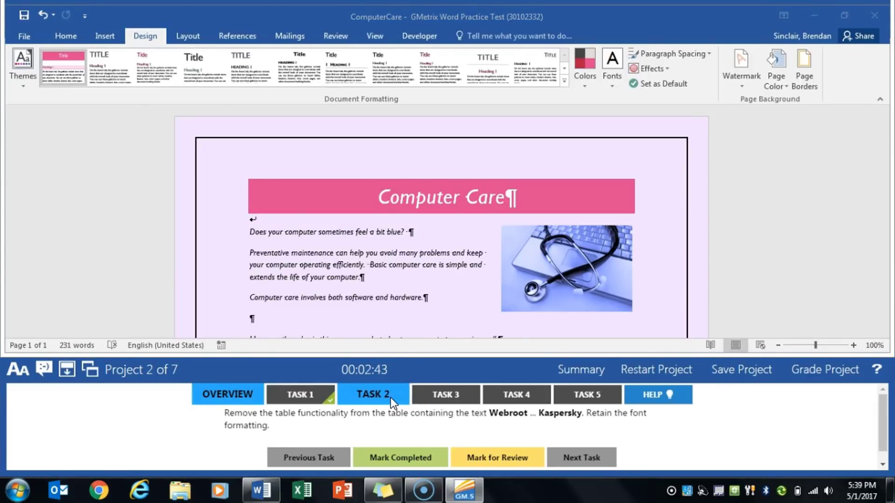
{"action": "scroll", "coordinate": [386, 279], "scroll_direction": "down", "scroll_amount": 10}
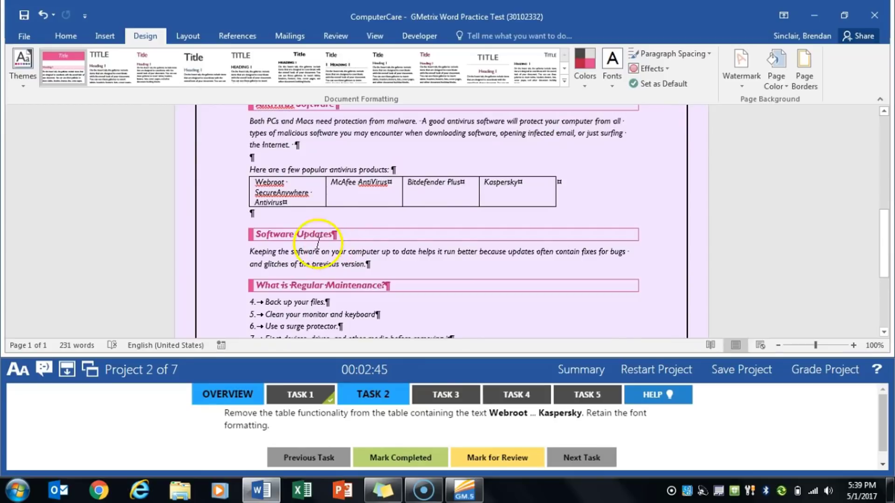
{"action": "mouse_move", "coordinate": [267, 187]}
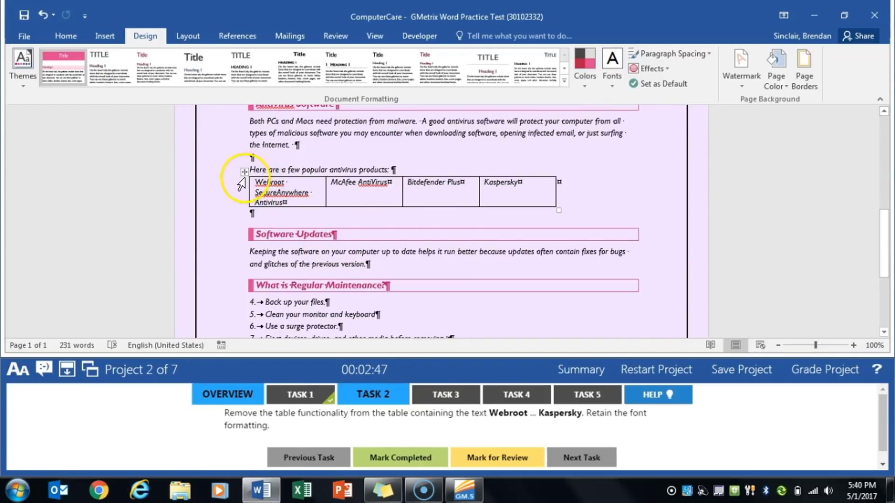
{"action": "left_click", "coordinate": [244, 172]}
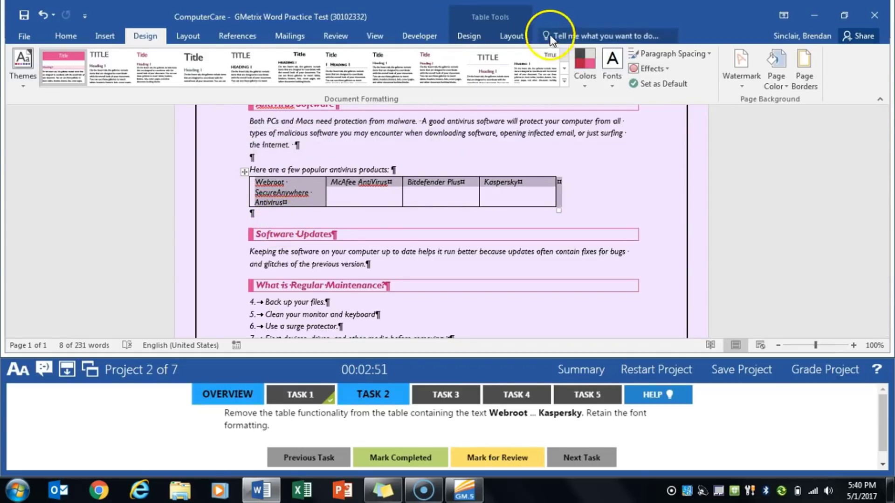
{"action": "left_click", "coordinate": [511, 36]}
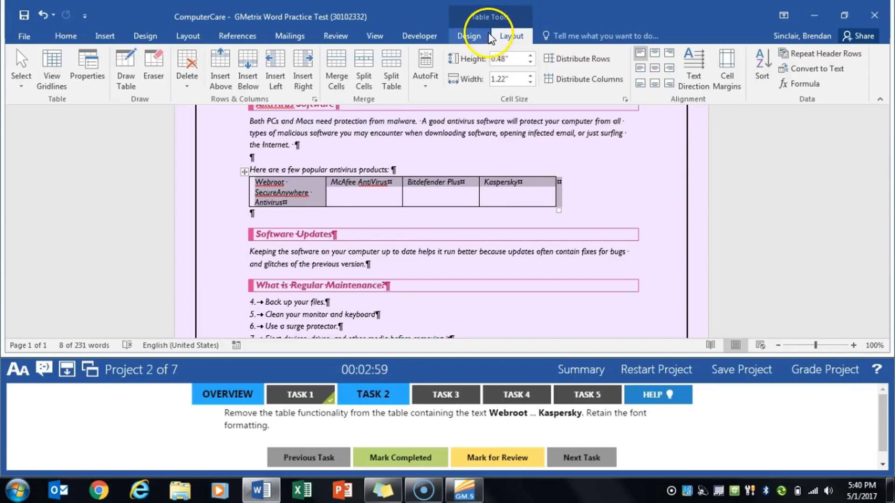
{"action": "left_click", "coordinate": [836, 71]}
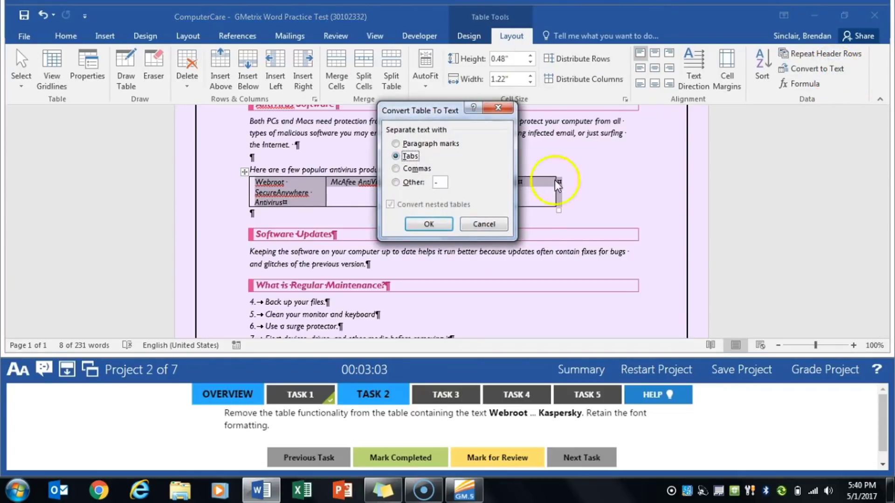
{"action": "left_click", "coordinate": [428, 226]}
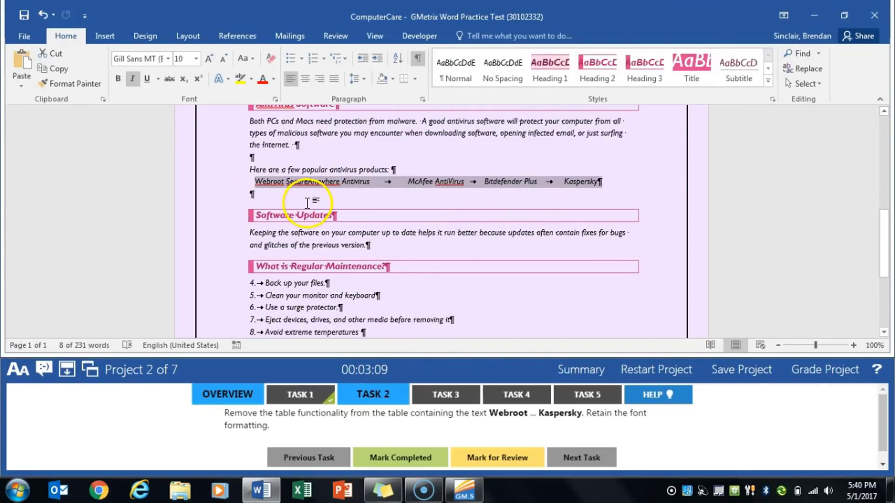
{"action": "left_click", "coordinate": [399, 466]}
- Restart the numbered list below the heading What is Regular Maintenance? at 1 and mark Task 3 completed
{"action": "left_click", "coordinate": [458, 398]}
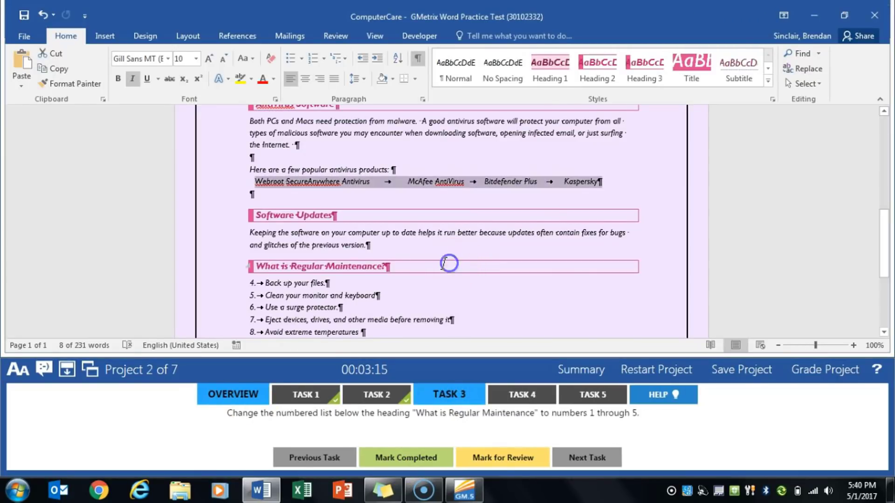
{"action": "scroll", "coordinate": [449, 262], "scroll_direction": "down", "scroll_amount": 2}
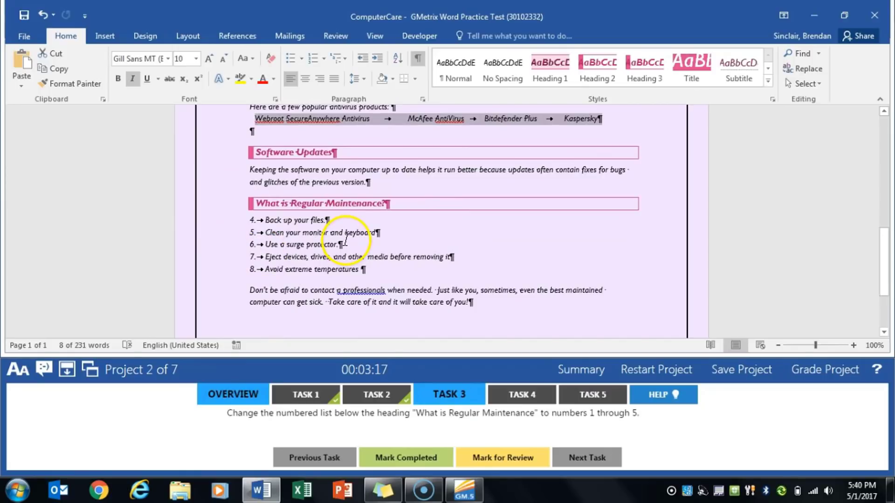
{"action": "left_click", "coordinate": [253, 220]}
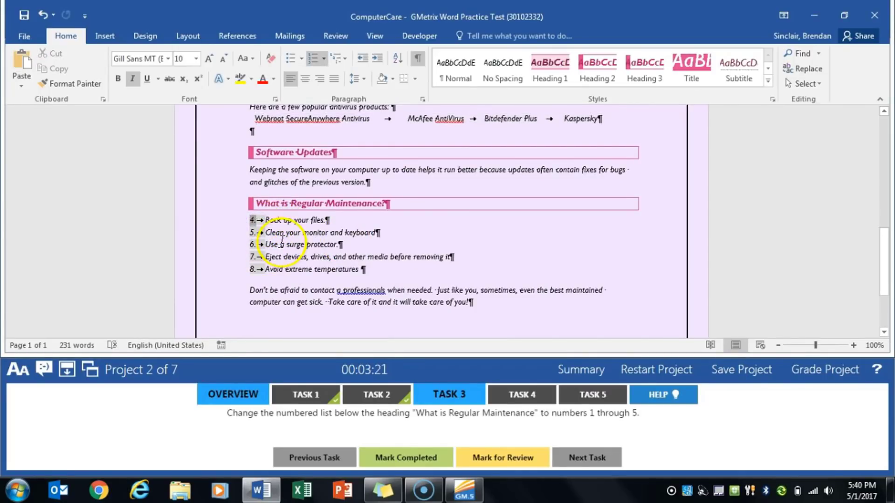
{"action": "right_click", "coordinate": [252, 222]}
{"action": "left_click", "coordinate": [301, 311]}
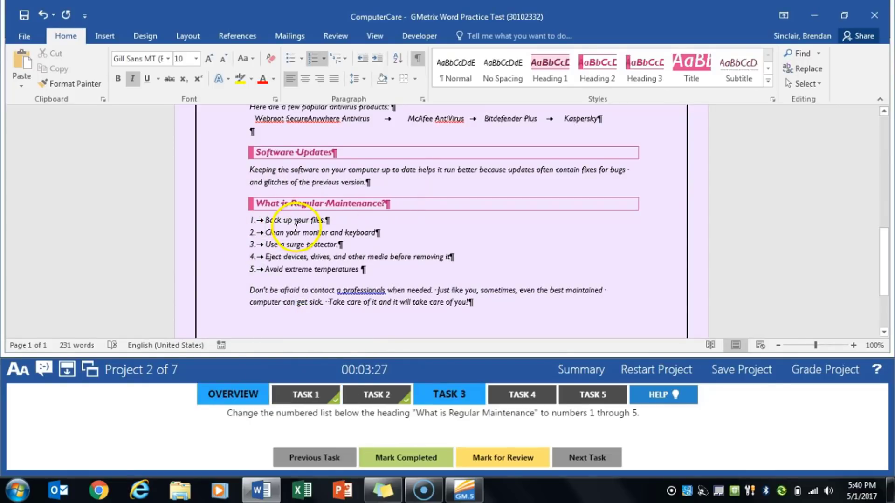
{"action": "left_click", "coordinate": [395, 457]}
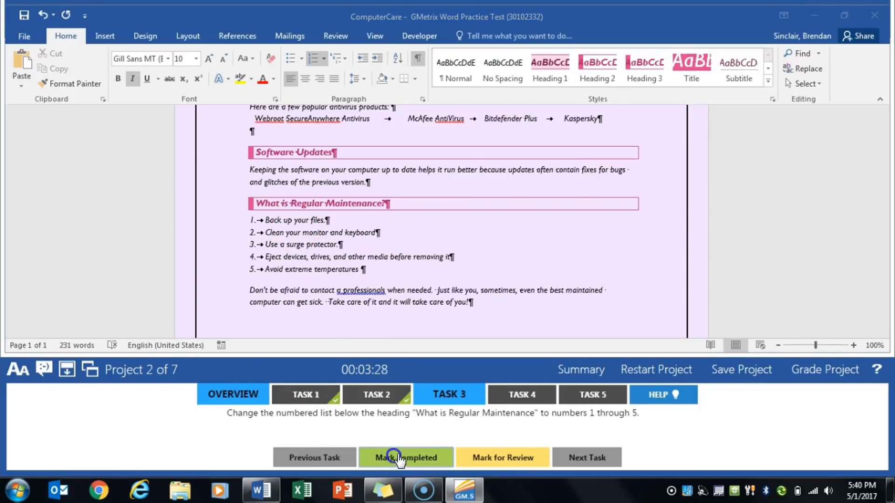
- For Task 4, draw a Heart shape about 1.07" high and 1.35" wide below the document's last line of text
{"action": "left_click", "coordinate": [515, 394]}
{"action": "scroll", "coordinate": [463, 284], "scroll_direction": "down", "scroll_amount": 3}
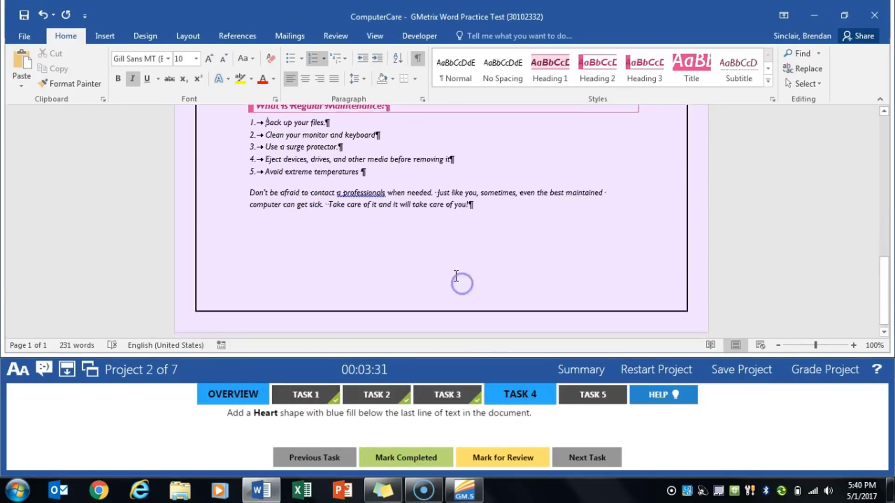
{"action": "left_click", "coordinate": [102, 37]}
{"action": "left_click", "coordinate": [196, 84]}
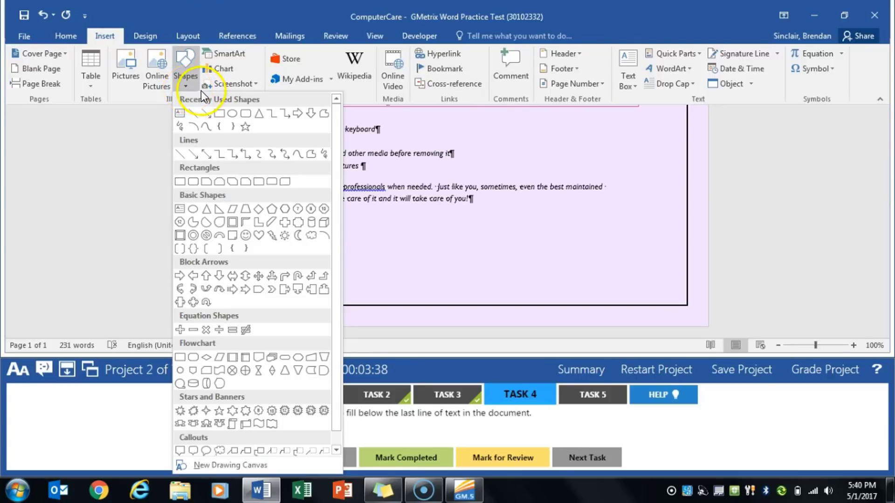
{"action": "left_click", "coordinate": [258, 237]}
{"action": "left_click_drag", "start_coordinate": [260, 214], "coordinate": [348, 283]}
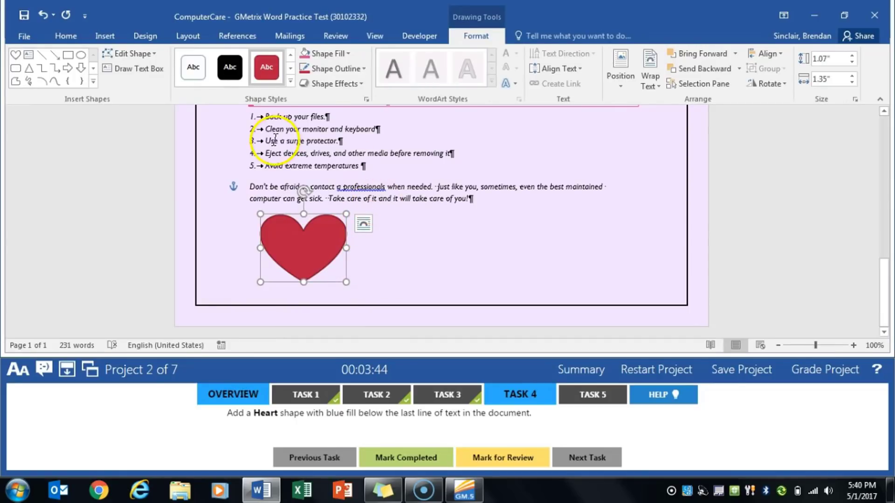
- Fill the heart with the standard blue color and mark Task 4 completed
{"action": "left_click", "coordinate": [345, 55]}
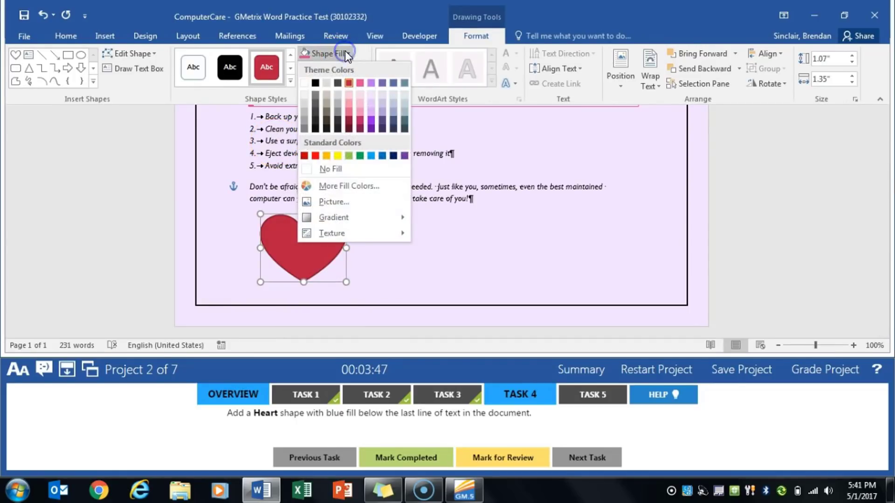
{"action": "left_click", "coordinate": [381, 156]}
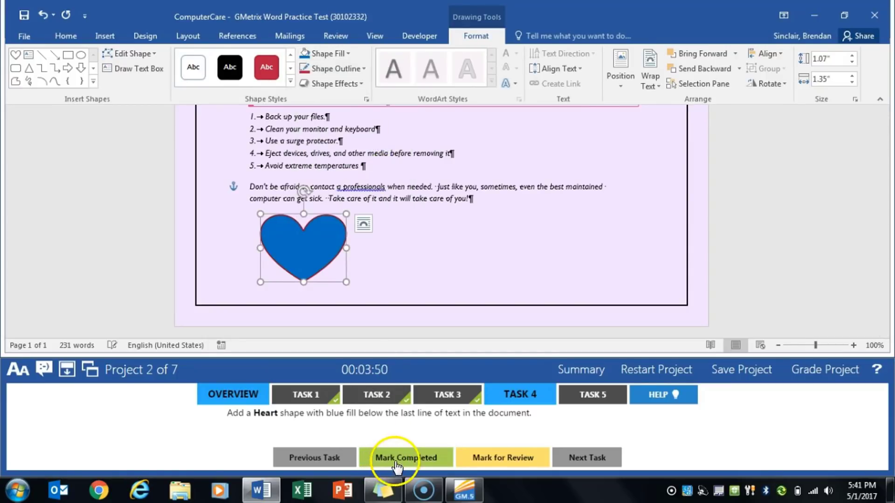
{"action": "left_click", "coordinate": [397, 463]}
- Move the stethoscope image against the left margin just below the Computer Care heading, completing Task 5, and submit the project for grading
{"action": "left_click", "coordinate": [590, 395]}
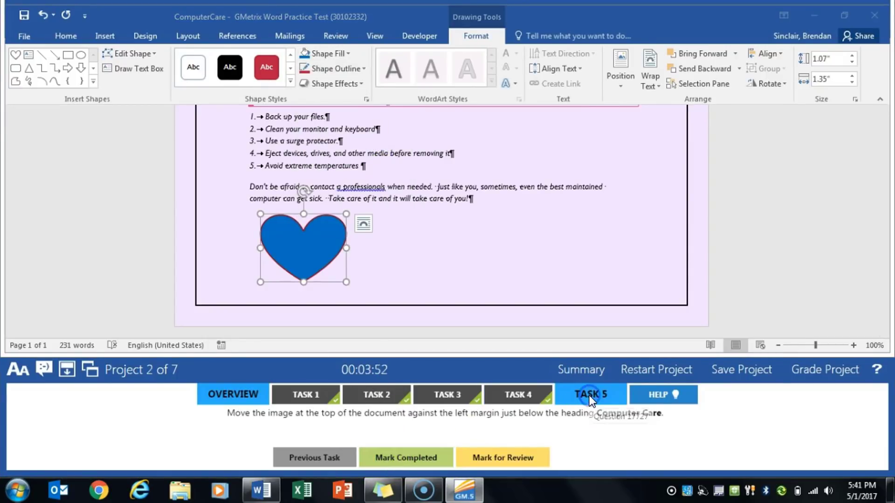
{"action": "scroll", "coordinate": [483, 294], "scroll_direction": "up", "scroll_amount": 10}
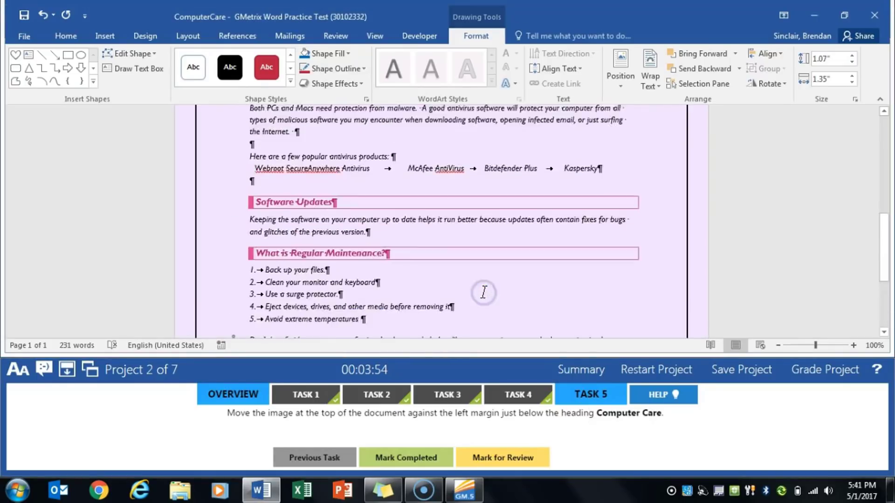
{"action": "left_click", "coordinate": [606, 240]}
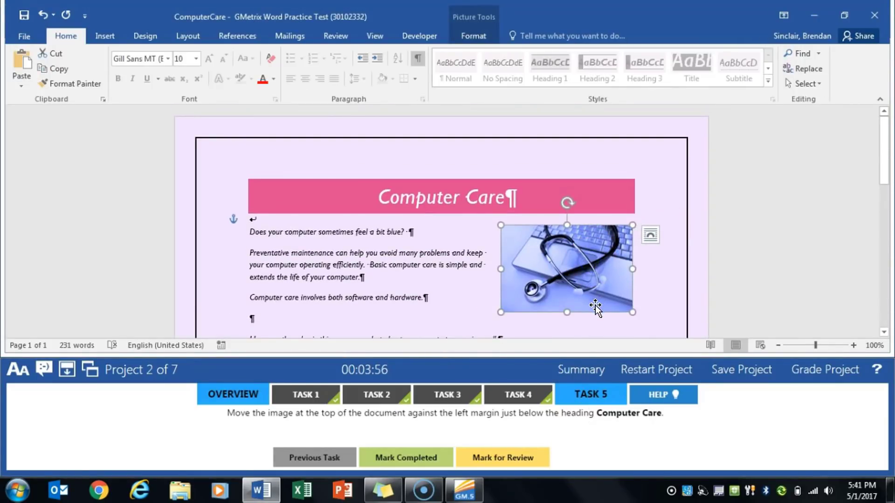
{"action": "left_click_drag", "start_coordinate": [591, 308], "coordinate": [338, 267]}
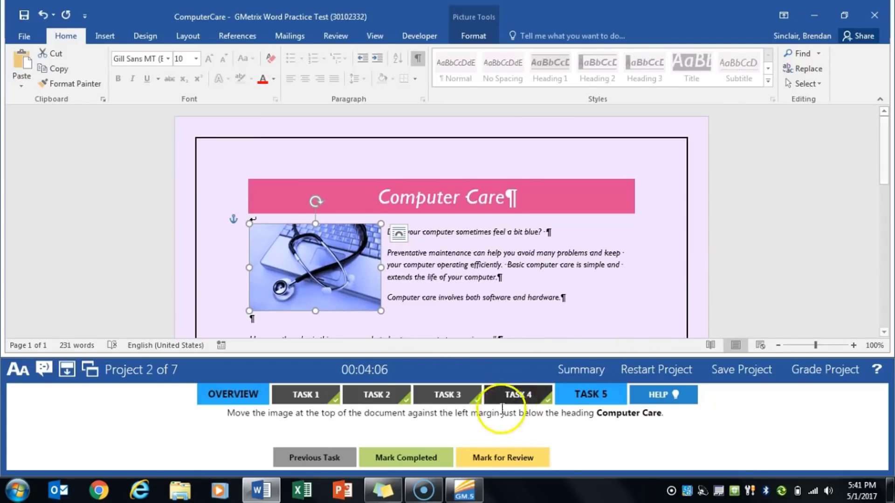
{"action": "left_click", "coordinate": [408, 458]}
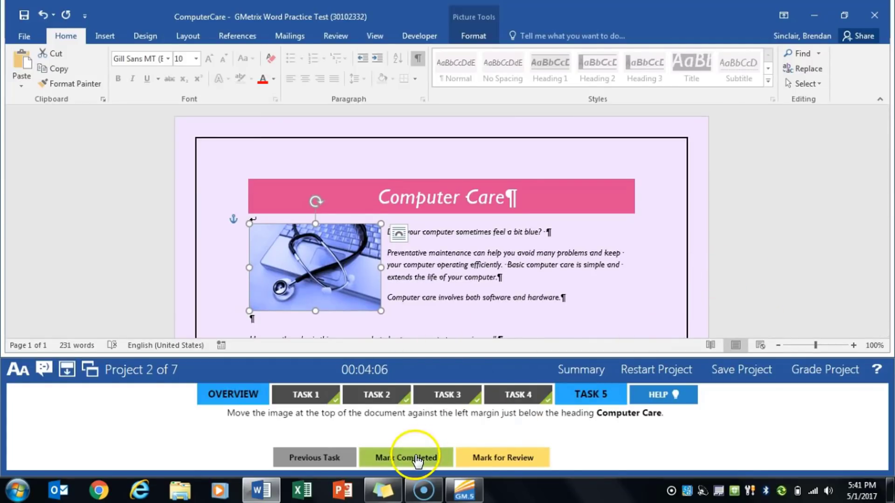
{"action": "left_click", "coordinate": [836, 371]}
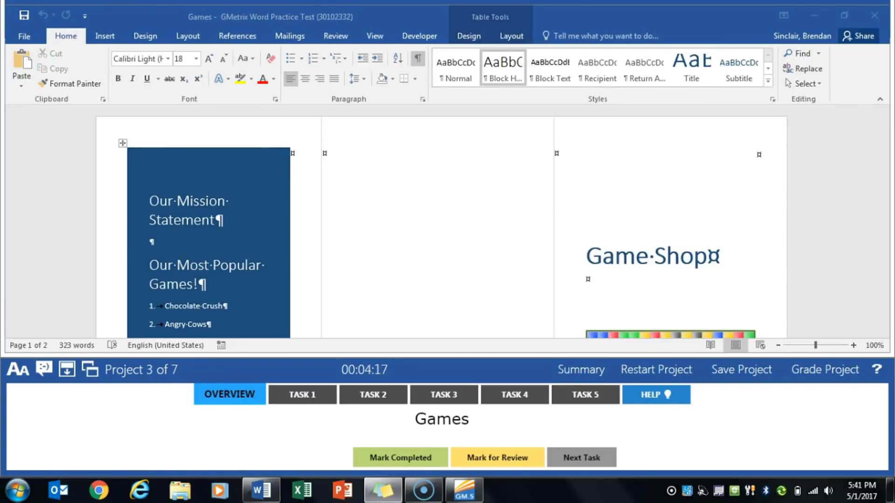
- For Task 1, insert the text of the motto file from the GMetrixTemplates folder below the heading Our Mission Statement, and mark the task completed
{"action": "left_click", "coordinate": [288, 394]}
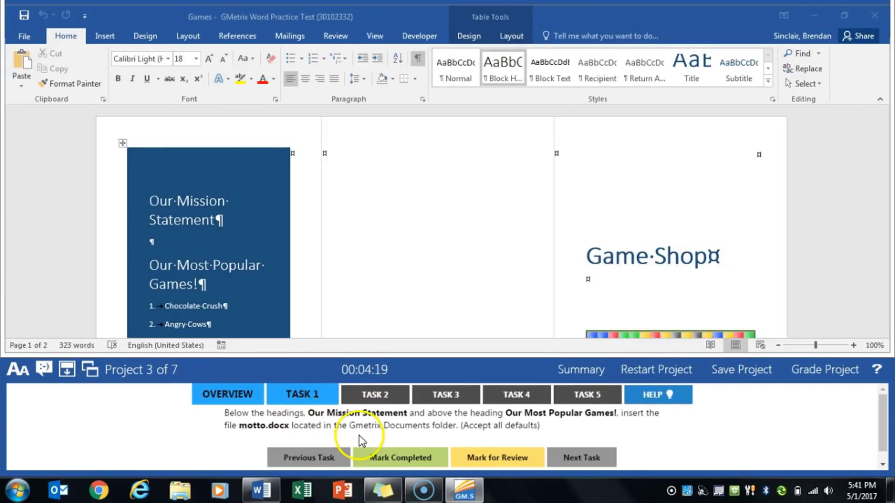
{"action": "left_click", "coordinate": [151, 242]}
{"action": "left_click", "coordinate": [151, 243]}
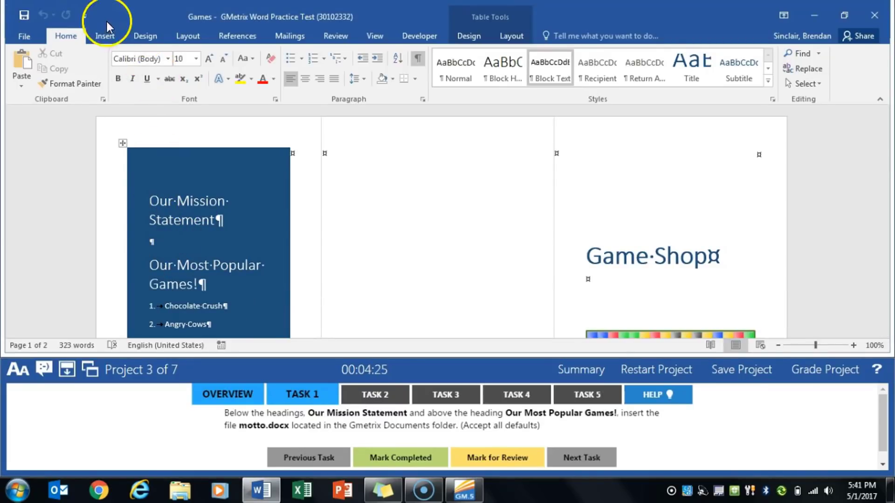
{"action": "left_click", "coordinate": [106, 37]}
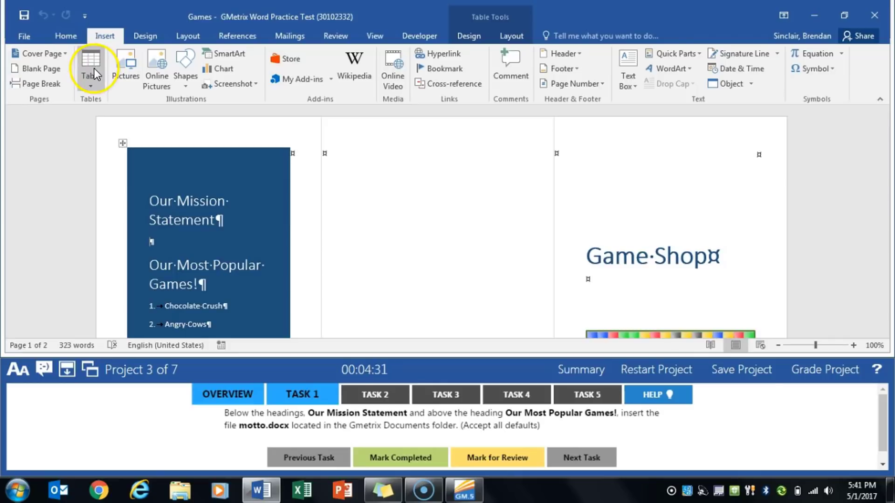
{"action": "left_click", "coordinate": [119, 30]}
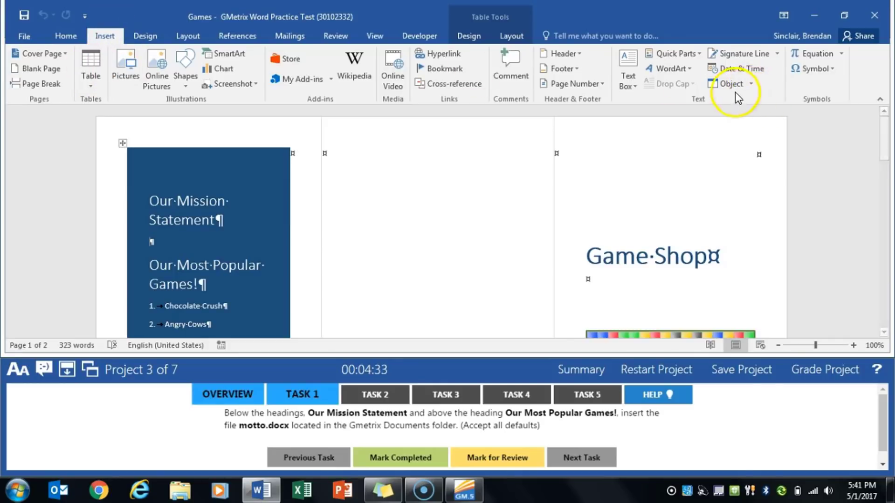
{"action": "left_click", "coordinate": [752, 85]}
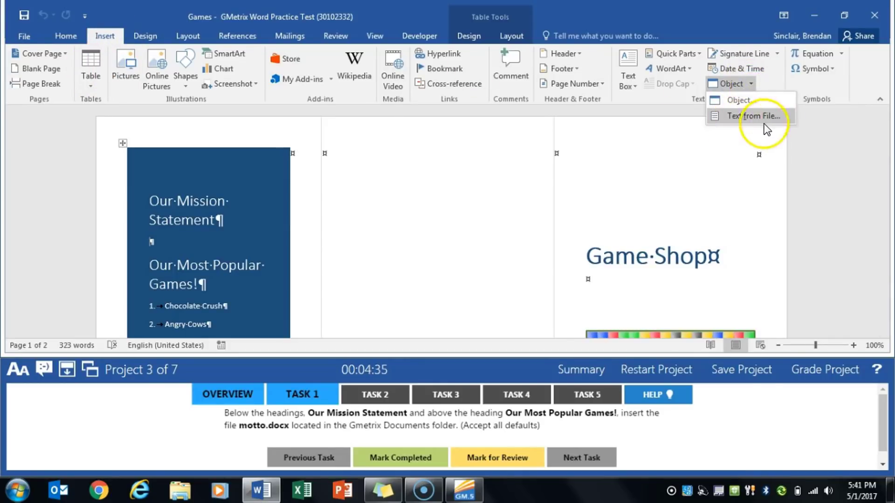
{"action": "left_click", "coordinate": [788, 120]}
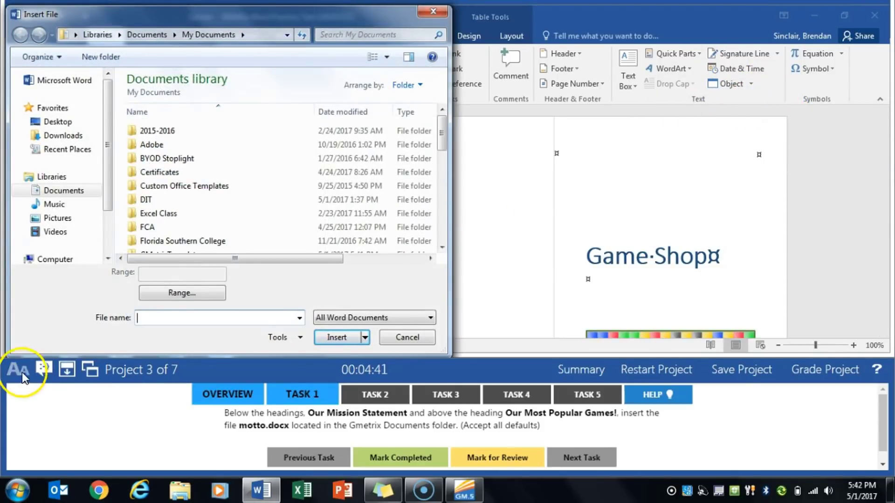
{"action": "scroll", "coordinate": [198, 212], "scroll_direction": "down", "scroll_amount": 1}
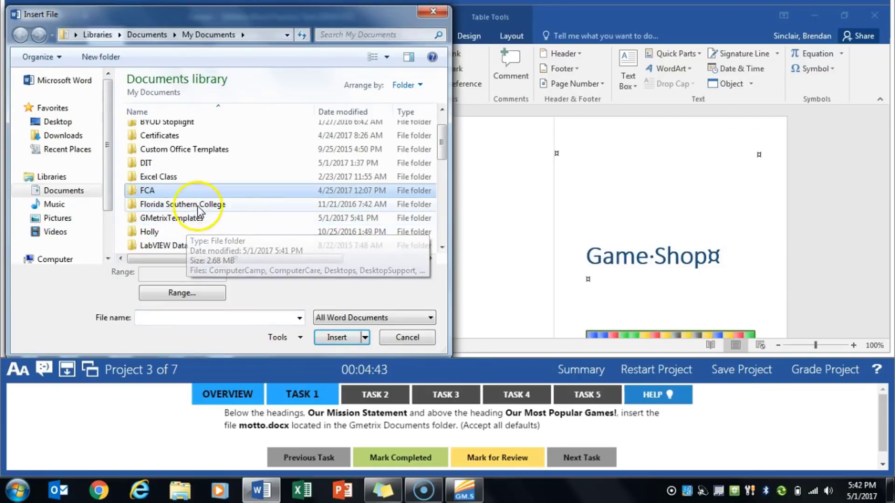
{"action": "double_click", "coordinate": [195, 217]}
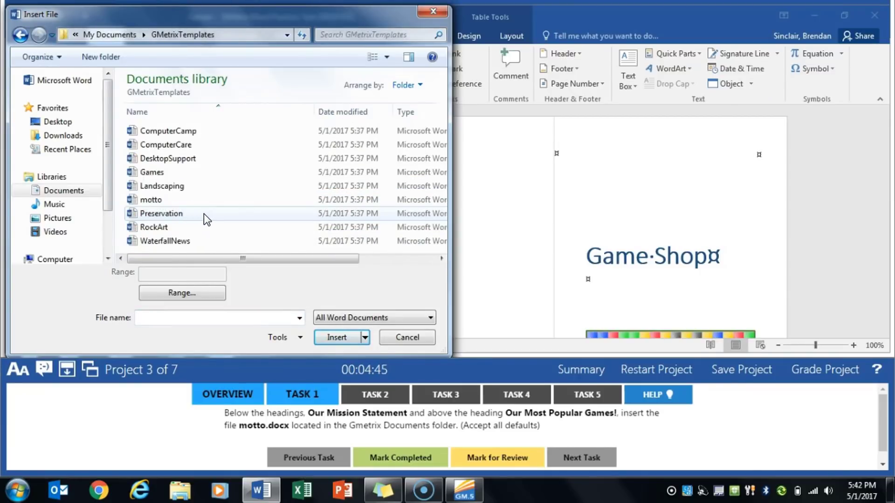
{"action": "left_click", "coordinate": [201, 199]}
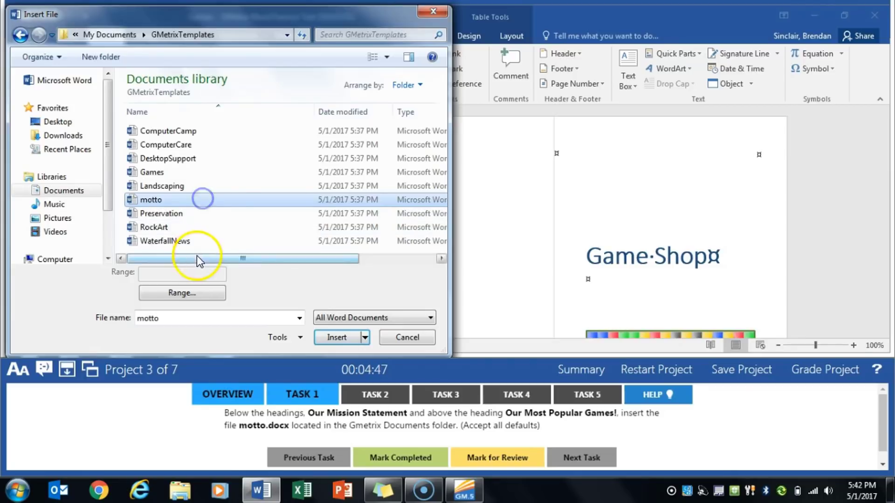
{"action": "left_click_drag", "start_coordinate": [197, 256], "coordinate": [262, 257]}
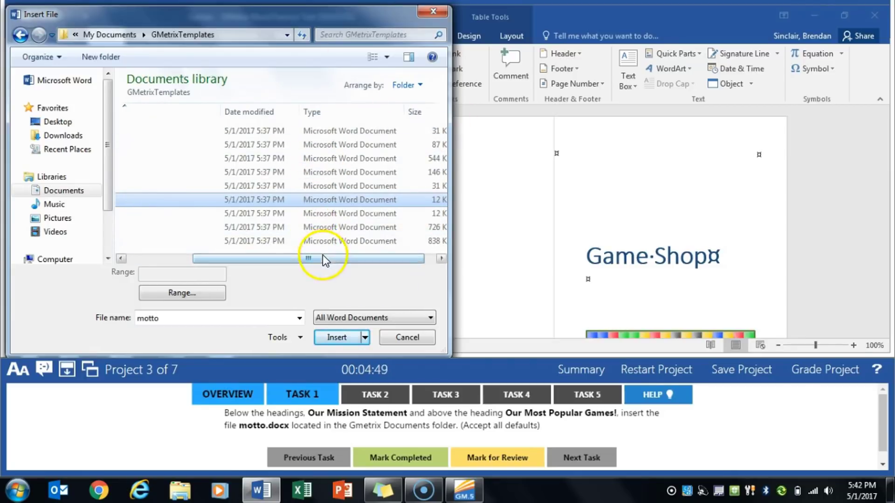
{"action": "left_click_drag", "start_coordinate": [325, 260], "coordinate": [244, 266]}
{"action": "left_click", "coordinate": [332, 338]}
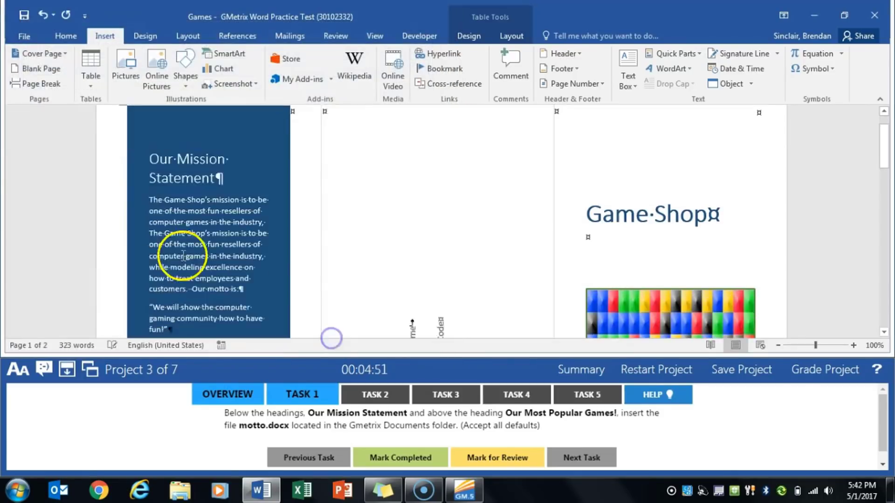
{"action": "left_click", "coordinate": [401, 459]}
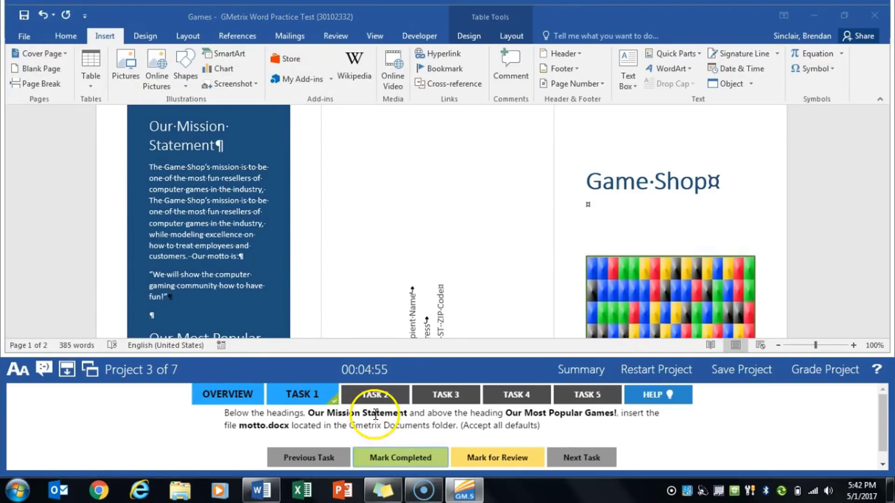
- For Task 2, insert the Trademark special character immediately after the heading Game Shop and mark the task completed
{"action": "left_click", "coordinate": [384, 398]}
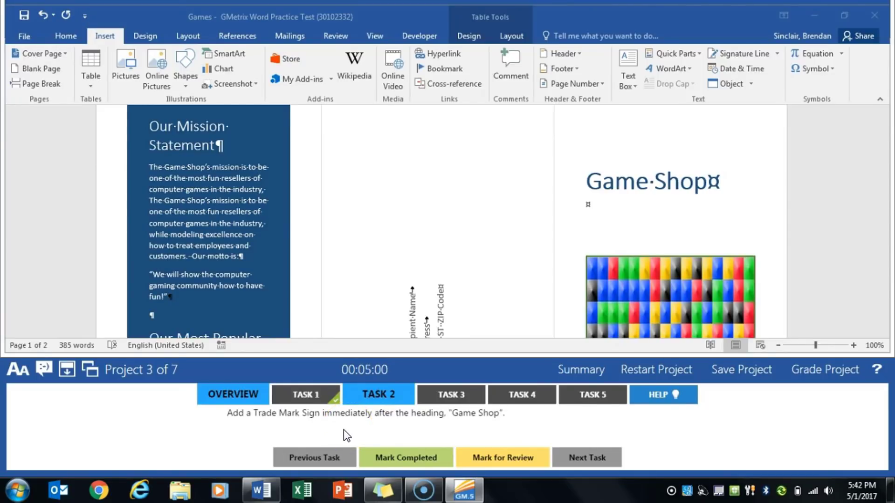
{"action": "left_click", "coordinate": [667, 216]}
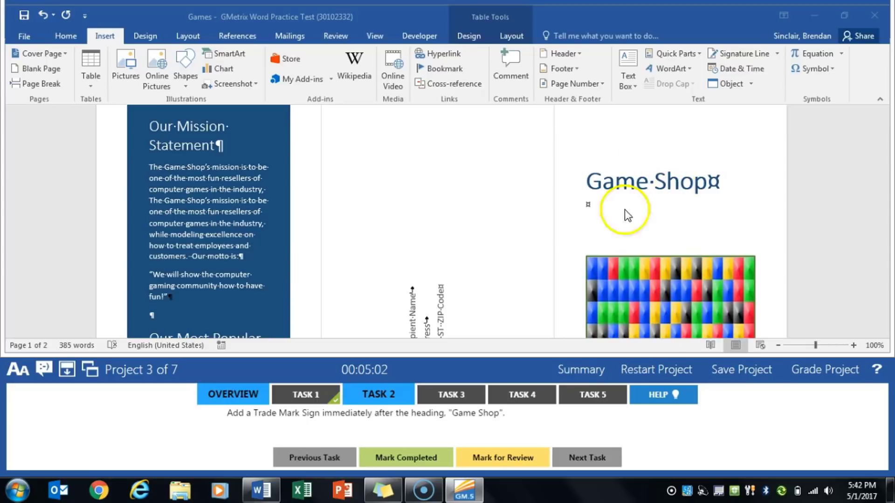
{"action": "left_click", "coordinate": [707, 183]}
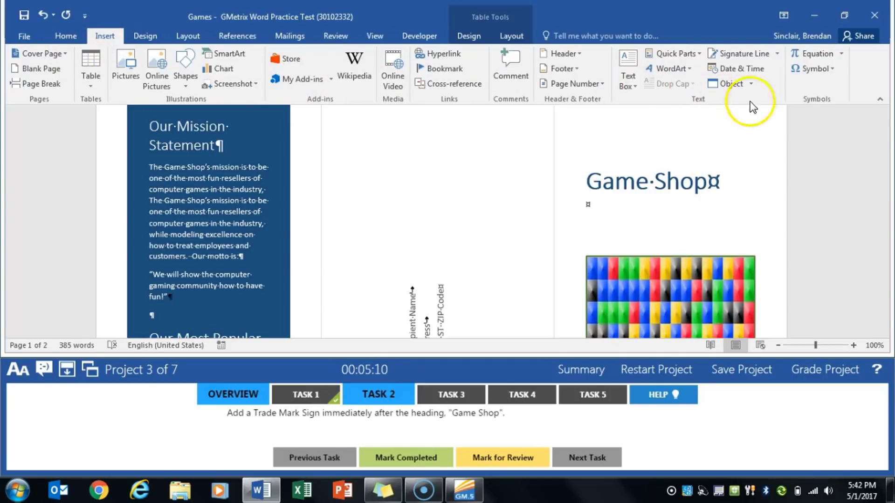
{"action": "left_click", "coordinate": [832, 69]}
{"action": "left_click", "coordinate": [823, 164]}
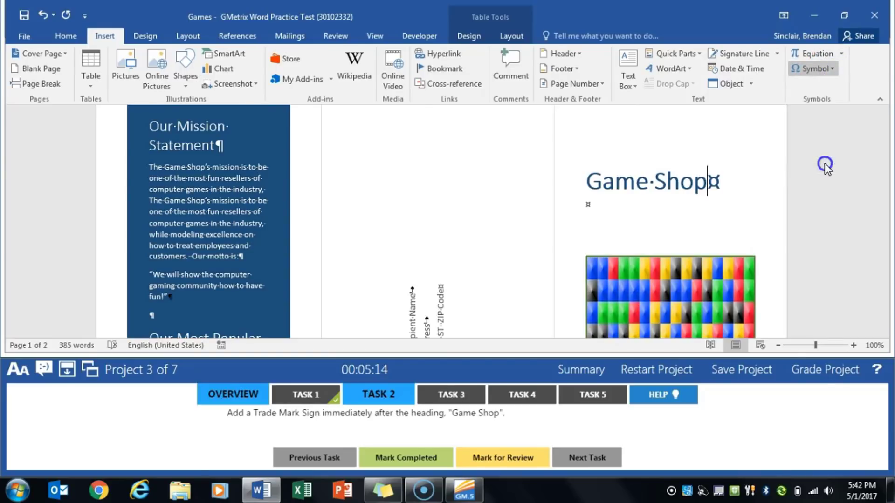
{"action": "left_click", "coordinate": [335, 69]}
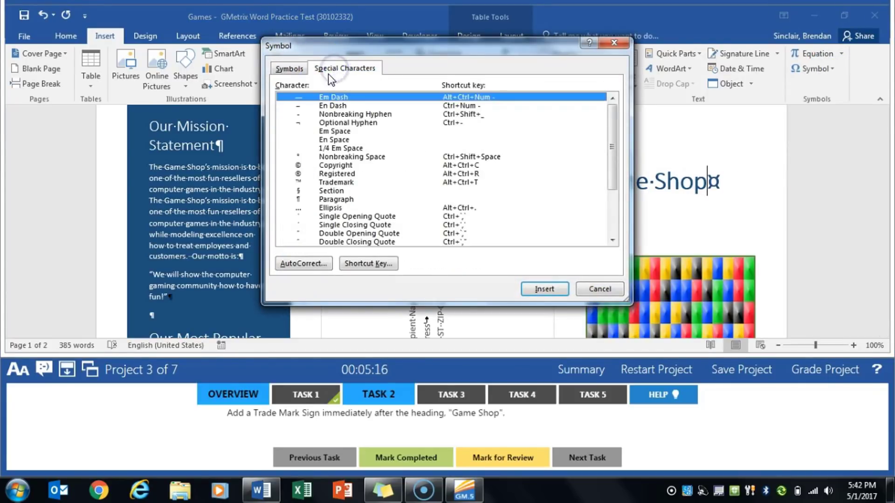
{"action": "left_click", "coordinate": [337, 182]}
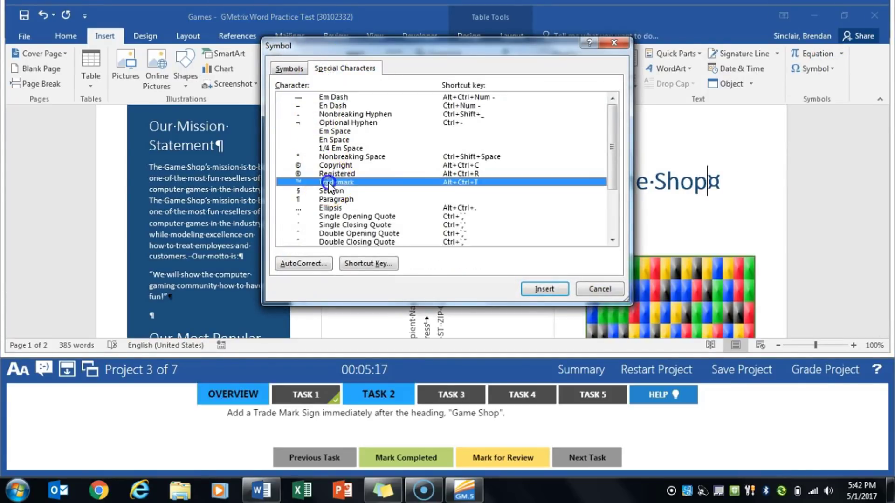
{"action": "left_click", "coordinate": [351, 183]}
{"action": "left_click", "coordinate": [544, 289]}
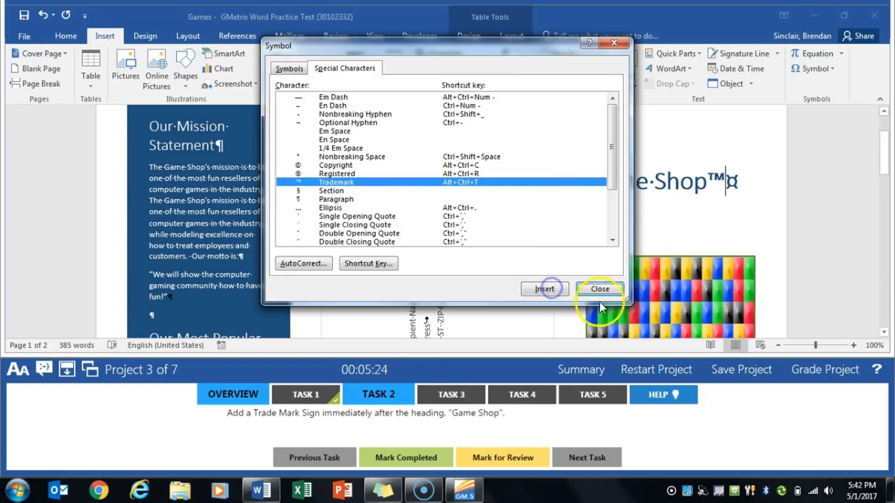
{"action": "left_click", "coordinate": [599, 289]}
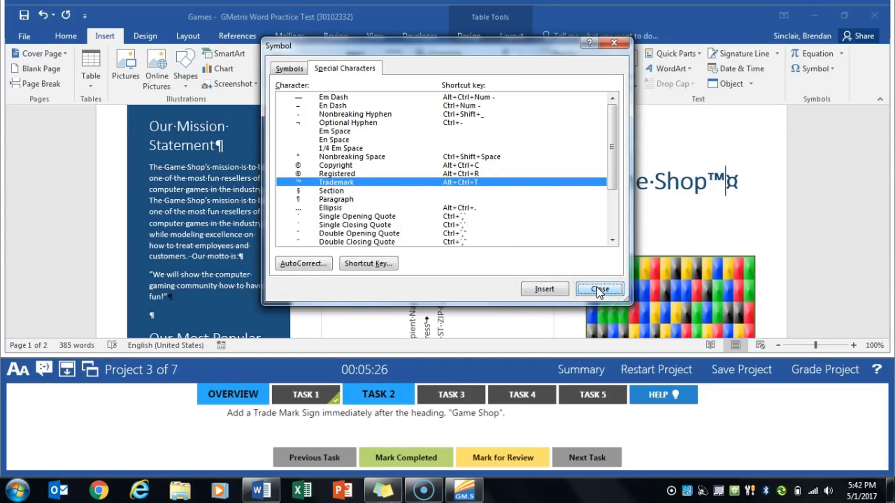
{"action": "left_click", "coordinate": [400, 468]}
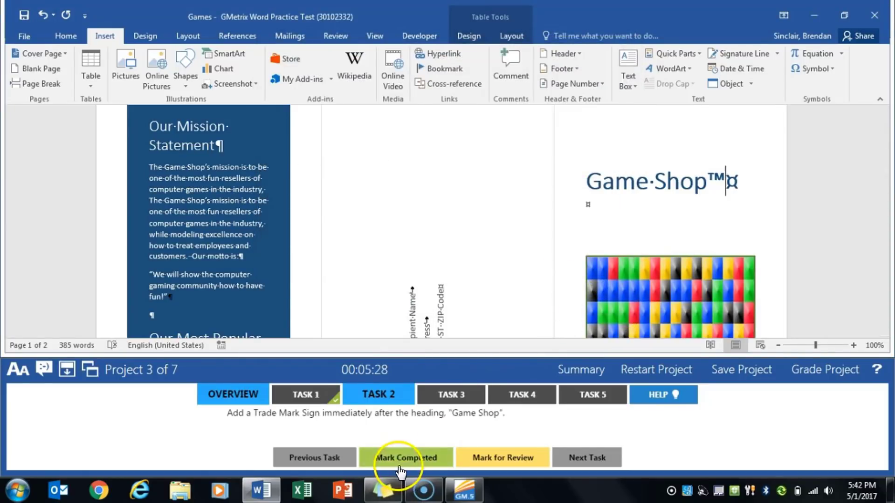
- For Task 3, merge all cells of the More of Our Most Popular Games! table into one cell and mark the task completed
{"action": "left_click", "coordinate": [452, 396]}
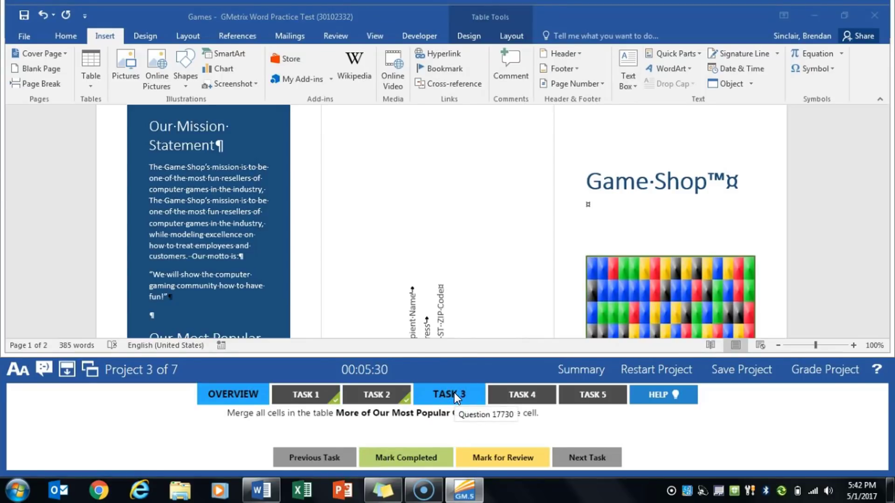
{"action": "left_click", "coordinate": [586, 292]}
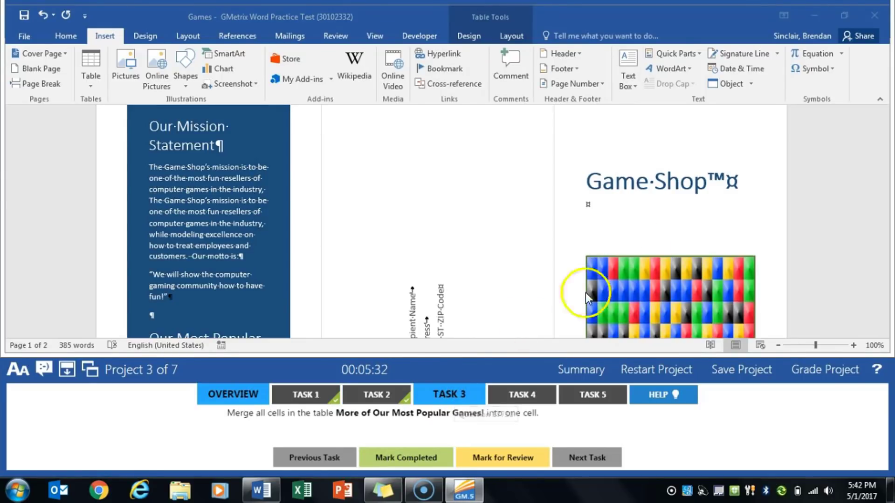
{"action": "left_click", "coordinate": [682, 205]}
{"action": "scroll", "coordinate": [685, 182], "scroll_direction": "down", "scroll_amount": 10}
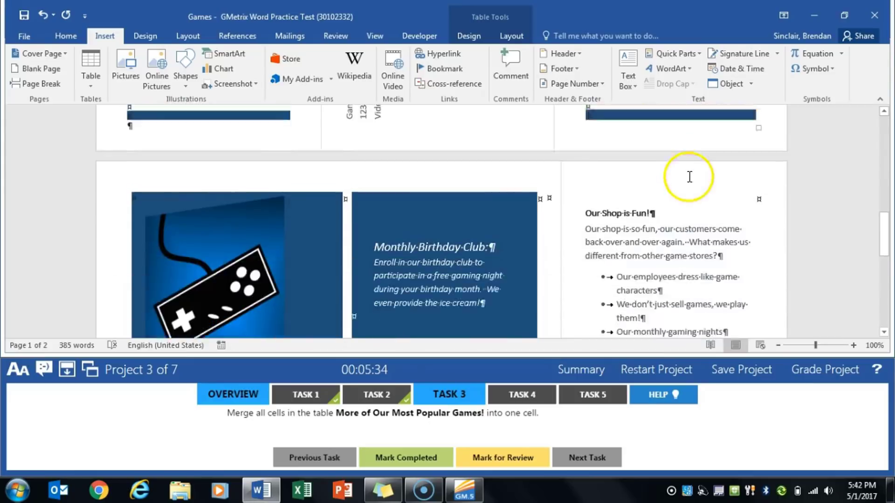
{"action": "scroll", "coordinate": [690, 176], "scroll_direction": "down", "scroll_amount": 5}
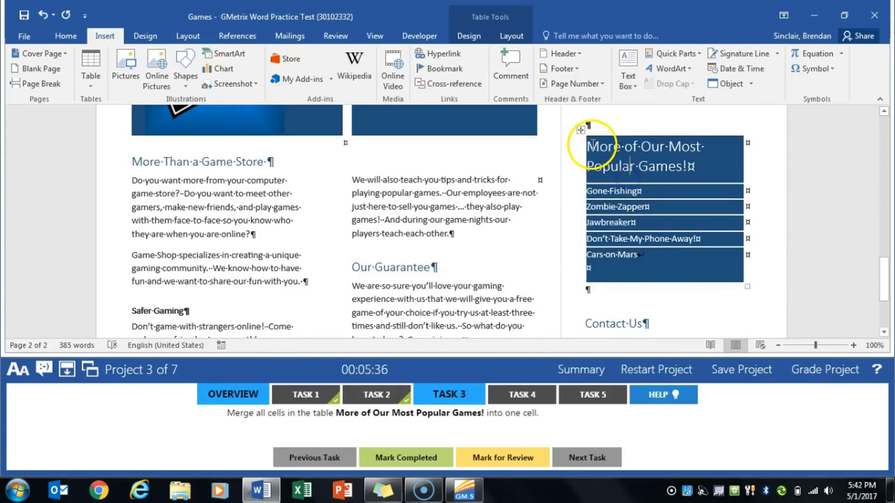
{"action": "left_click_drag", "start_coordinate": [592, 143], "coordinate": [656, 261]}
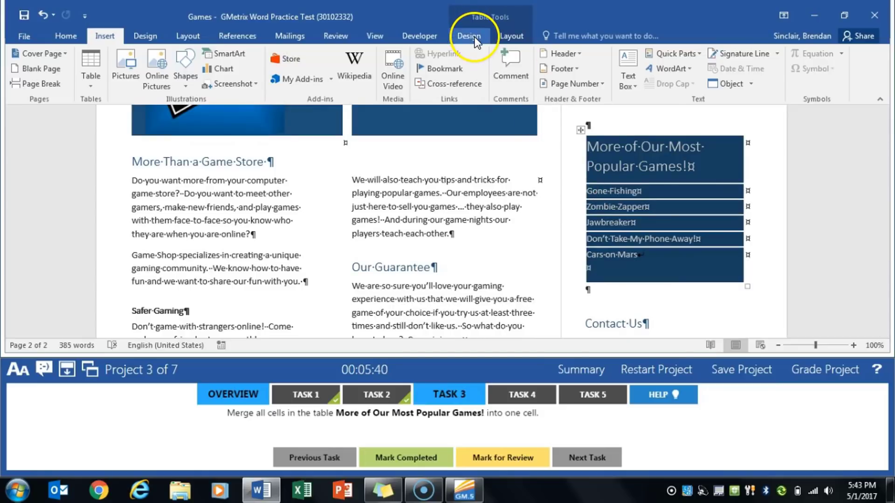
{"action": "left_click", "coordinate": [511, 37]}
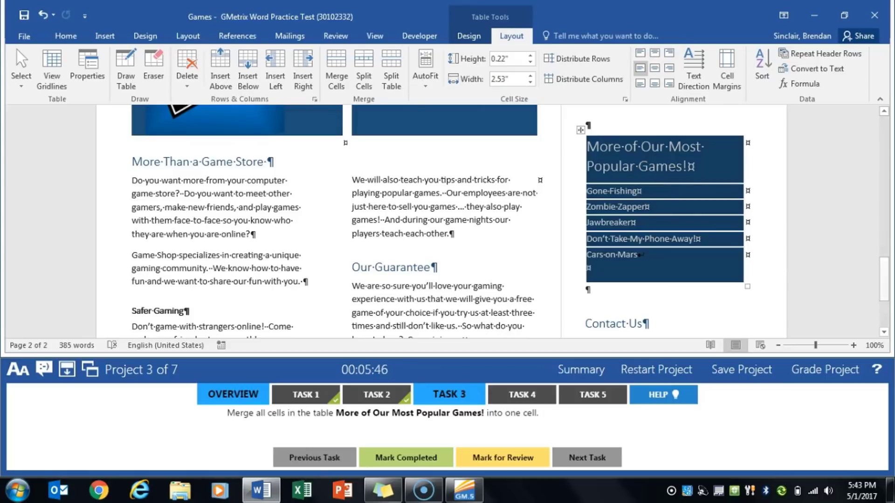
{"action": "left_click", "coordinate": [334, 83]}
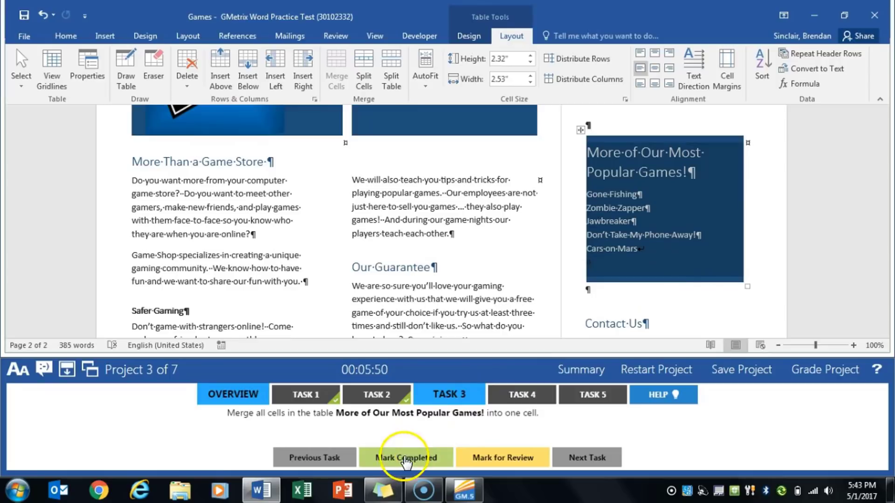
{"action": "left_click", "coordinate": [405, 462]}
- For Task 4, convert the lines from Gone Fishing to Cars on Mars into a numbered list
{"action": "left_click", "coordinate": [521, 394]}
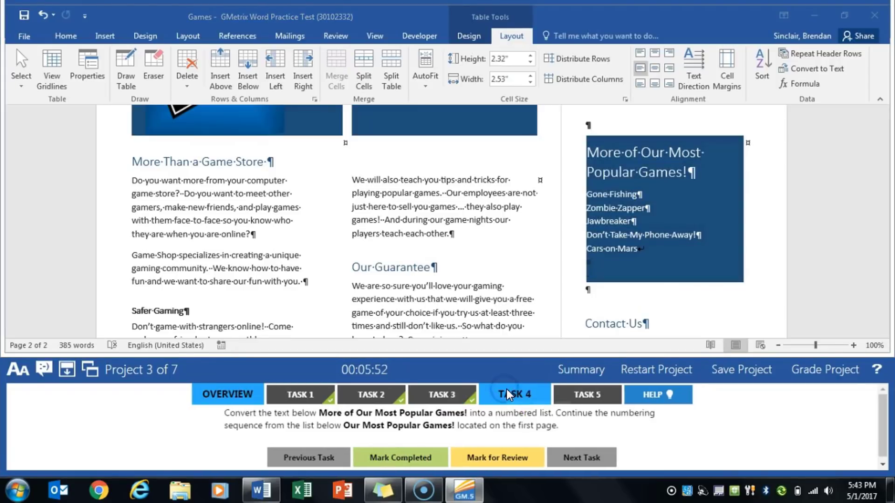
{"action": "left_click", "coordinate": [665, 198]}
{"action": "left_click", "coordinate": [653, 249]}
{"action": "left_click_drag", "start_coordinate": [638, 252], "coordinate": [587, 193]}
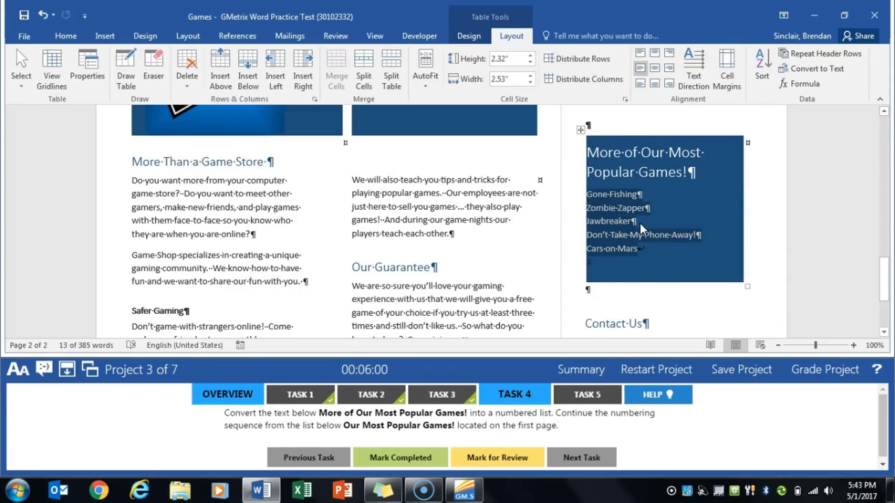
{"action": "left_click", "coordinate": [74, 37]}
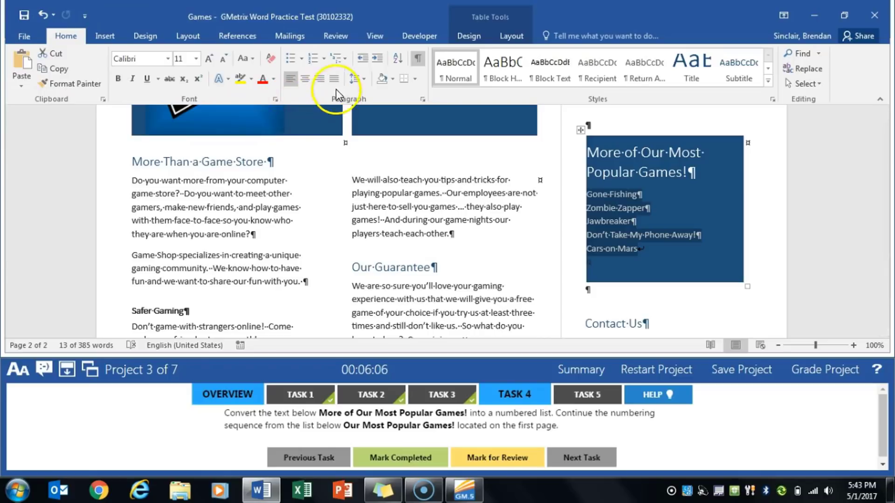
{"action": "left_click", "coordinate": [317, 61]}
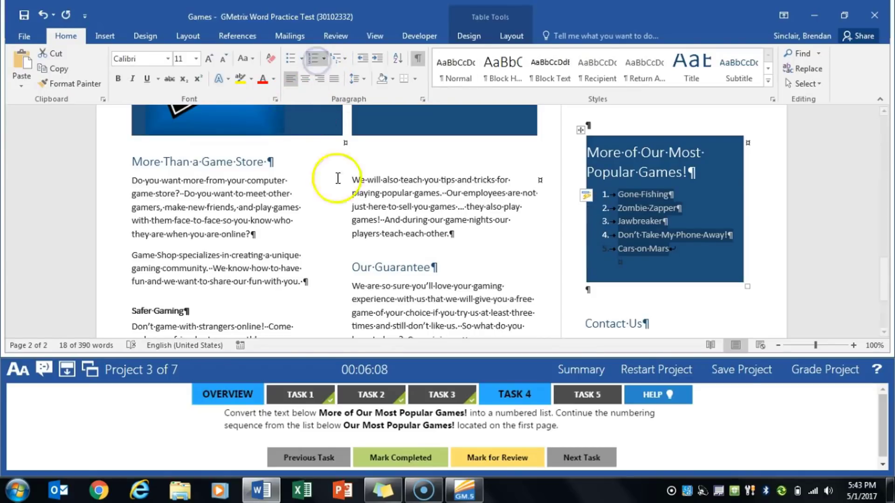
- Continue the numbering of the list below More of Our Most Popular Games! from the first page's list, and mark Task 4 completed
{"action": "scroll", "coordinate": [285, 232], "scroll_direction": "up", "scroll_amount": 10}
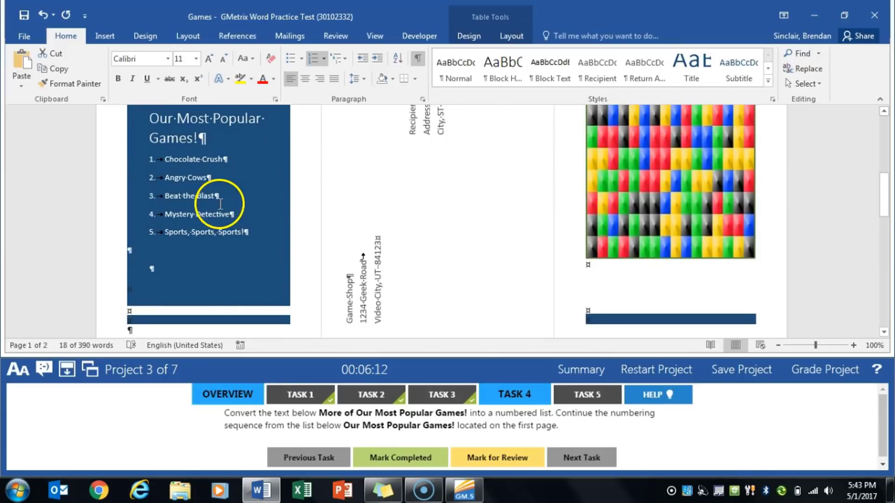
{"action": "scroll", "coordinate": [226, 199], "scroll_direction": "up", "scroll_amount": 15}
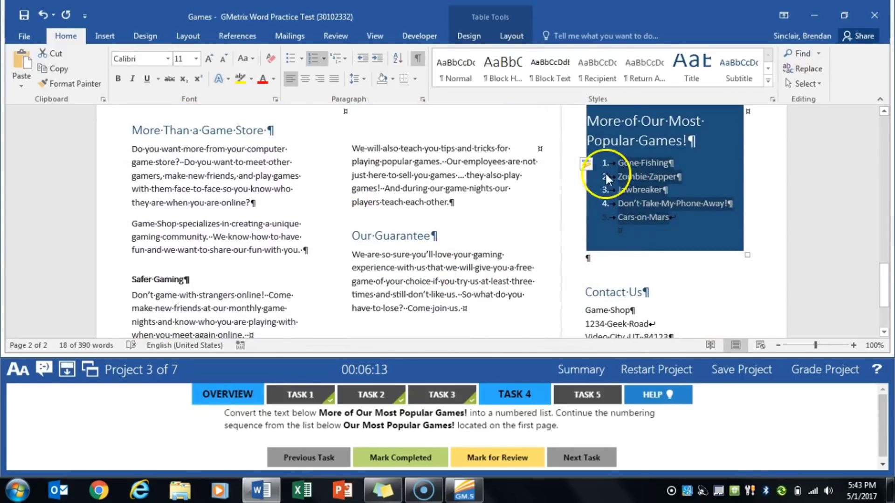
{"action": "left_click", "coordinate": [591, 163]}
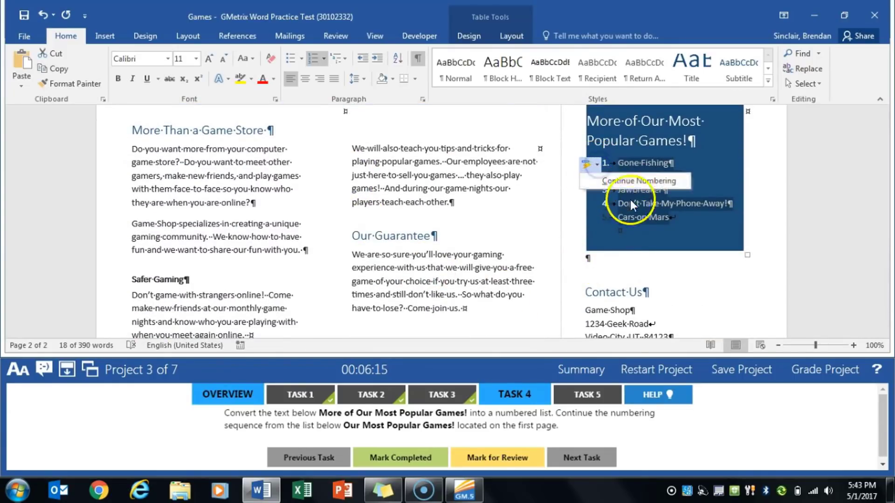
{"action": "left_click", "coordinate": [630, 184]}
{"action": "left_click", "coordinate": [603, 163]}
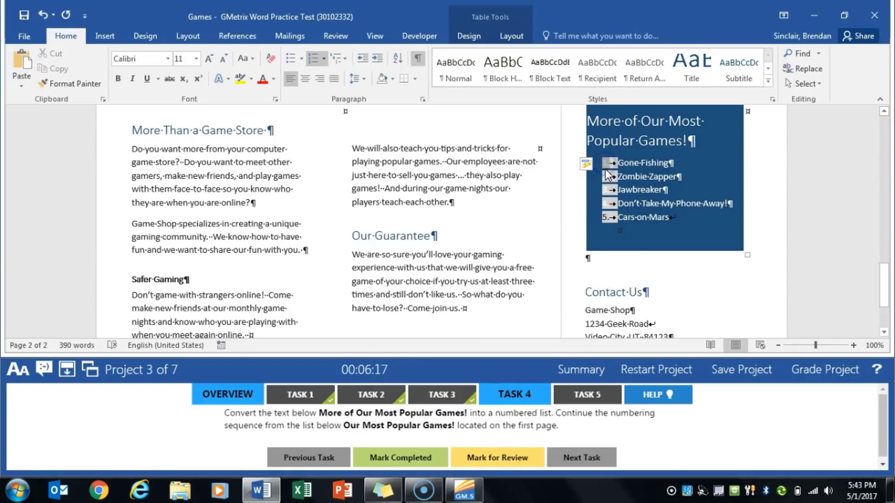
{"action": "right_click", "coordinate": [604, 164]}
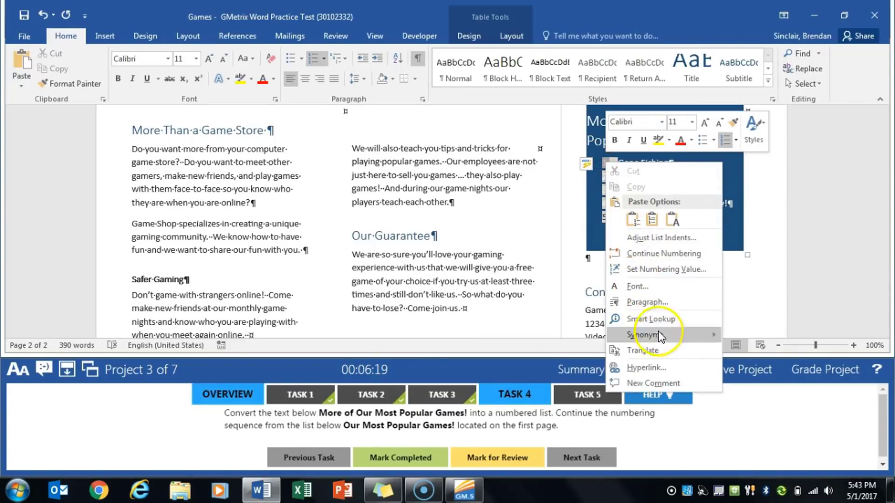
{"action": "left_click", "coordinate": [667, 254]}
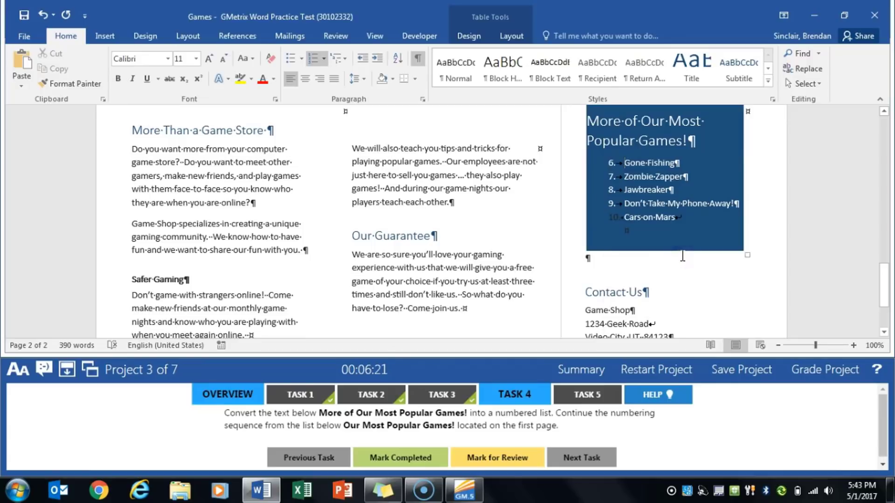
{"action": "left_click", "coordinate": [407, 461]}
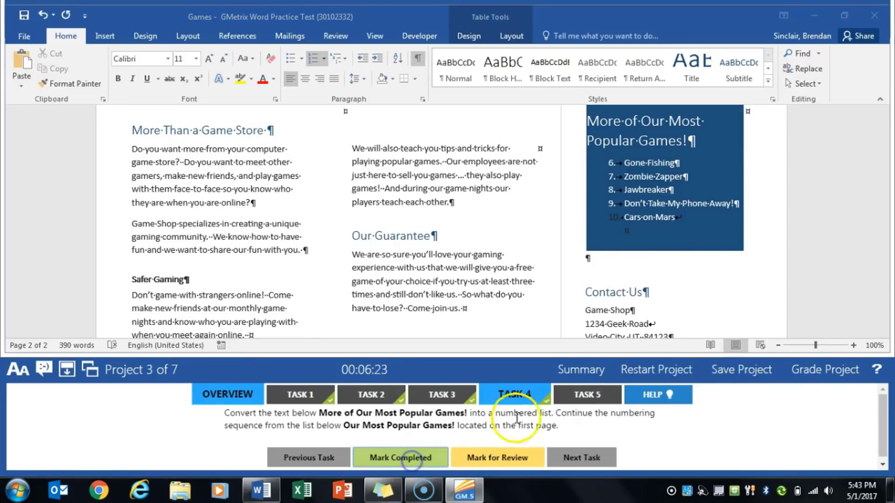
- For Task 5, start Remove Background on the game controller picture and widen the selection area to cover both sides of the controller
{"action": "left_click", "coordinate": [580, 396]}
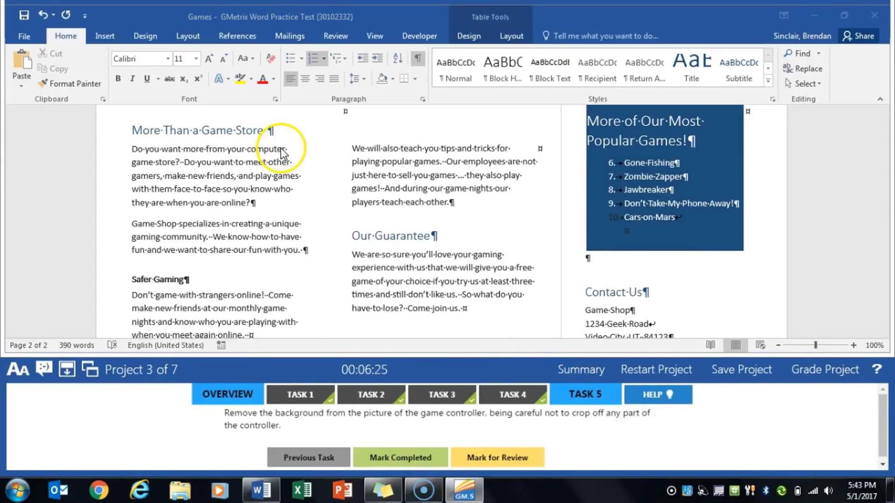
{"action": "scroll", "coordinate": [293, 197], "scroll_direction": "up", "scroll_amount": 5}
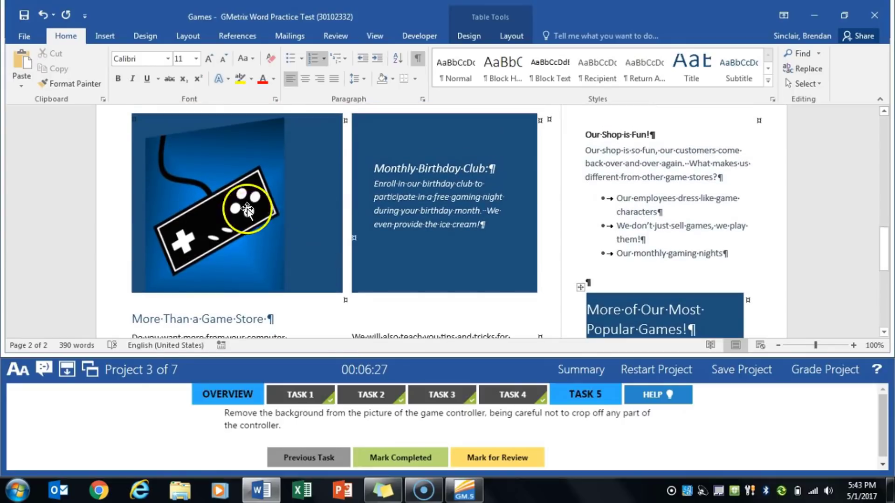
{"action": "left_click", "coordinate": [217, 200]}
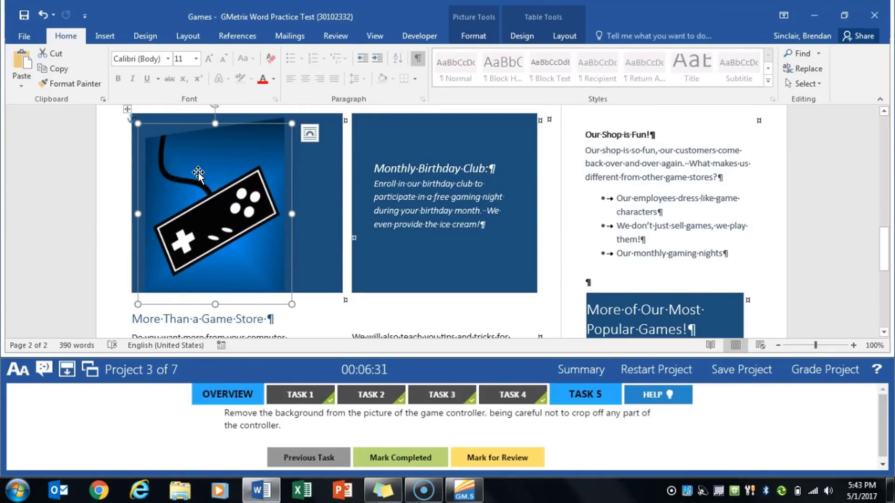
{"action": "left_click", "coordinate": [498, 42]}
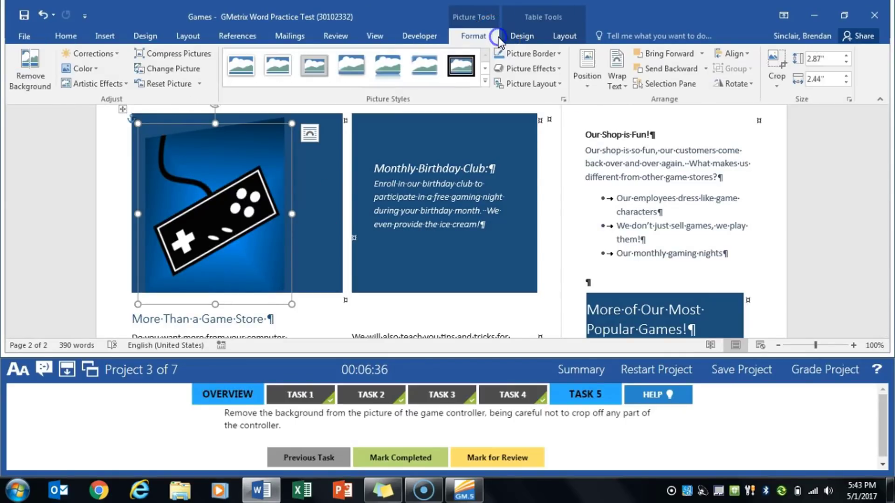
{"action": "left_click", "coordinate": [30, 68]}
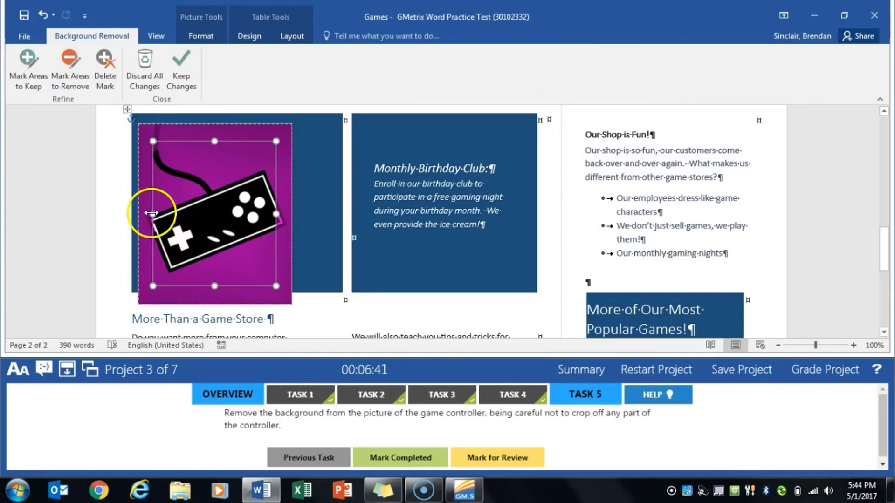
{"action": "left_click_drag", "start_coordinate": [152, 212], "coordinate": [148, 213]}
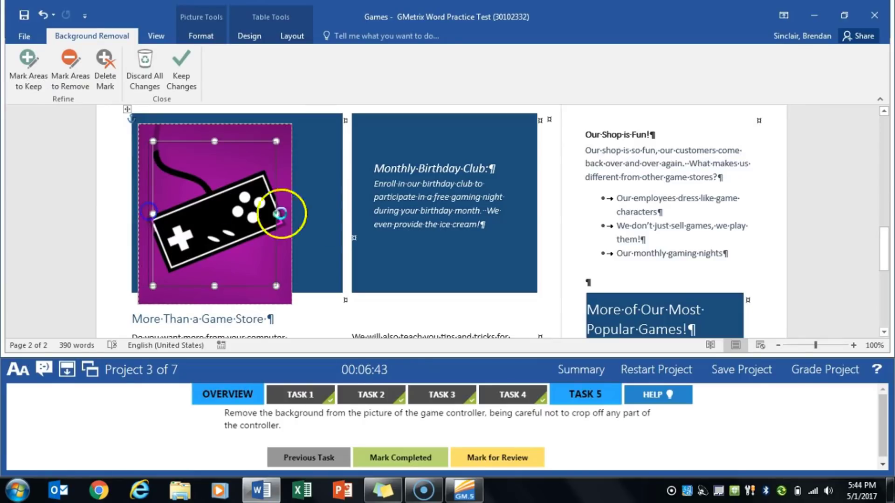
{"action": "left_click_drag", "start_coordinate": [277, 214], "coordinate": [286, 214]}
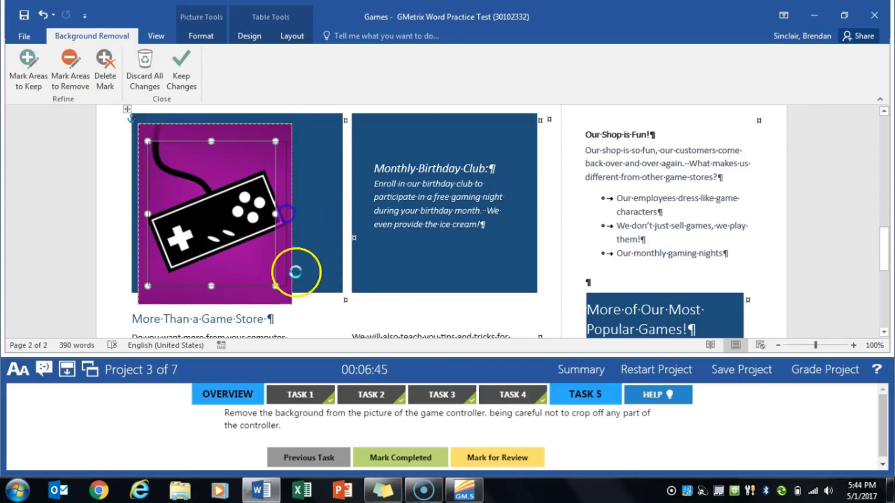
- Mark the controller's four corners and its cord as areas to keep, apply the background removal, and mark Task 5 completed
{"action": "left_click", "coordinate": [29, 87]}
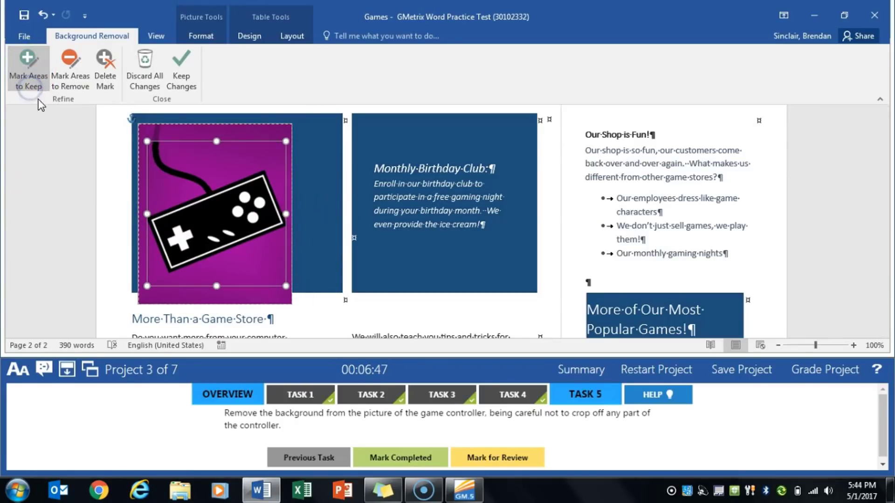
{"action": "left_click", "coordinate": [149, 219]}
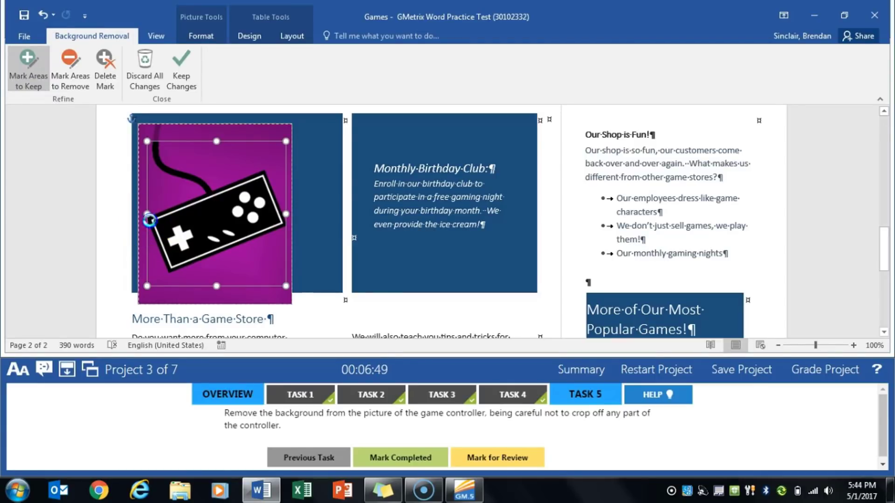
{"action": "left_click", "coordinate": [170, 269]}
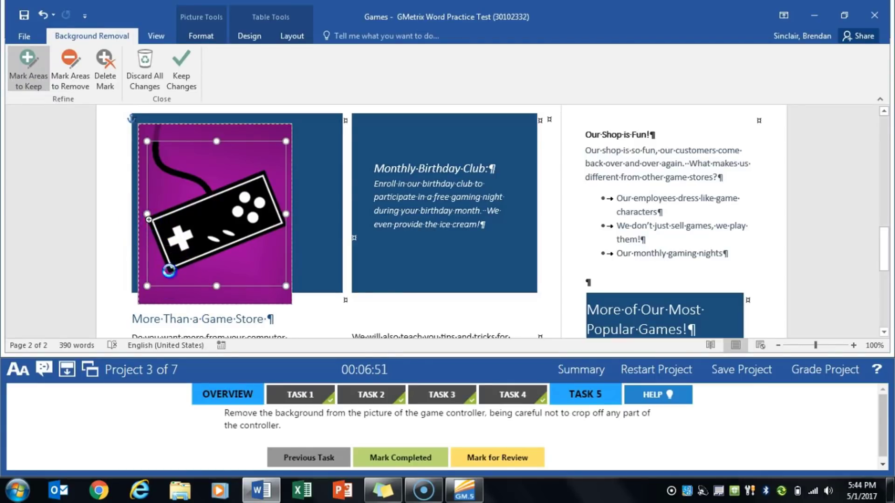
{"action": "left_click", "coordinate": [283, 222]}
{"action": "left_click", "coordinate": [262, 173]}
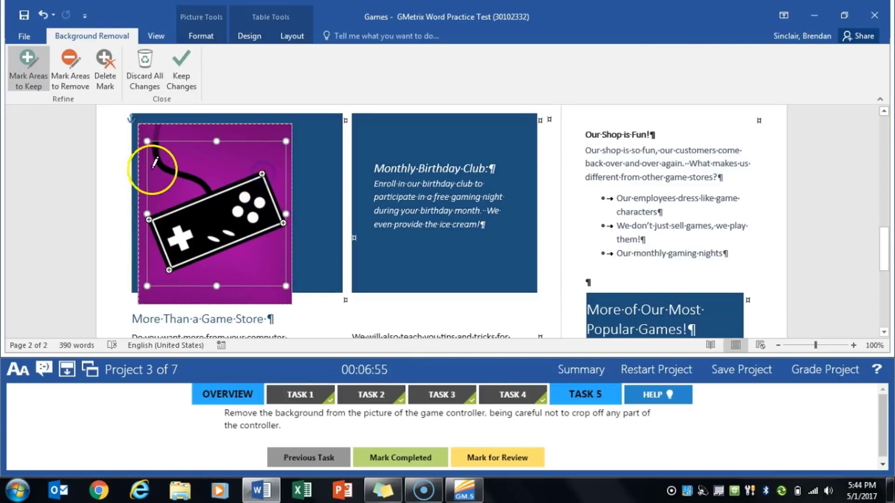
{"action": "left_click", "coordinate": [187, 178]}
{"action": "left_click", "coordinate": [157, 146]}
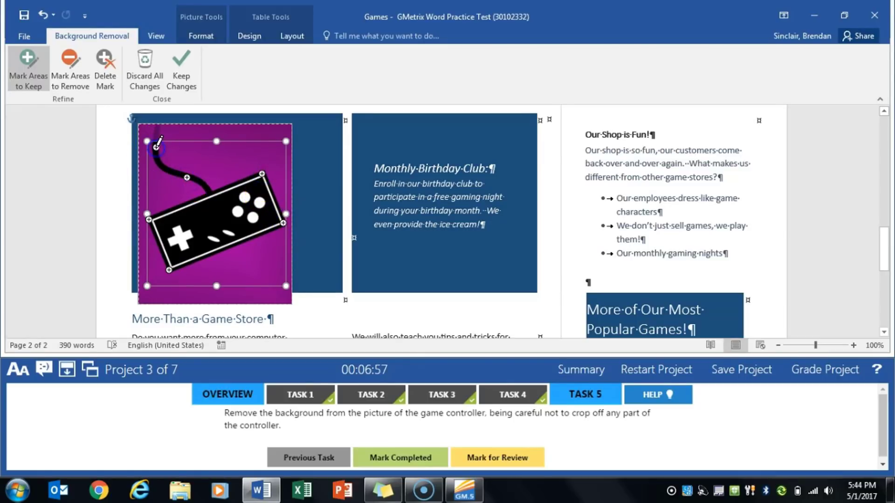
{"action": "left_click", "coordinate": [156, 127]}
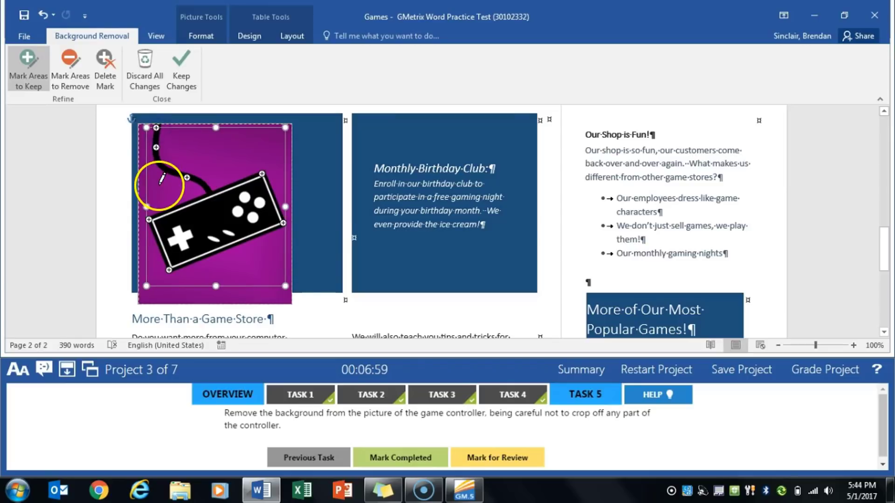
{"action": "left_click", "coordinate": [189, 72]}
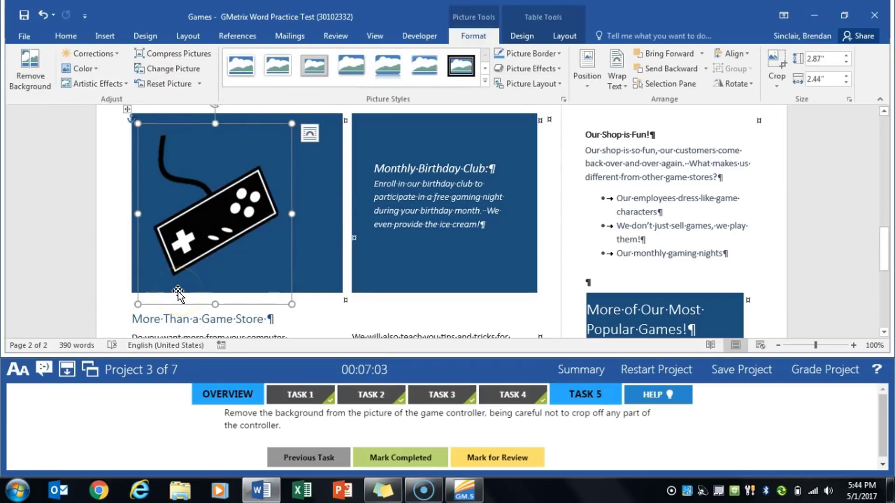
{"action": "left_click", "coordinate": [426, 458]}
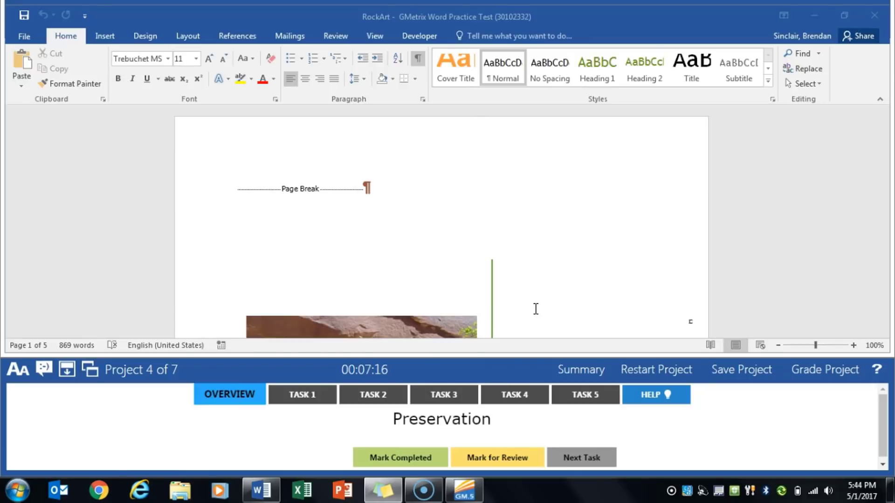
- For Task 1 of Project 4, insert the text of the Preservation file from the GMetrixTemplates folder at the document's end, and mark the task completed
{"action": "left_click", "coordinate": [312, 393]}
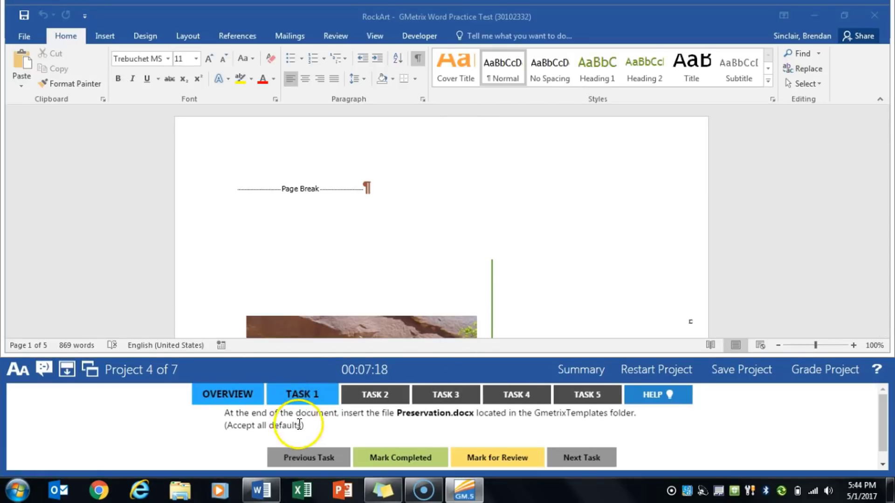
{"action": "scroll", "coordinate": [458, 302], "scroll_direction": "down", "scroll_amount": 10}
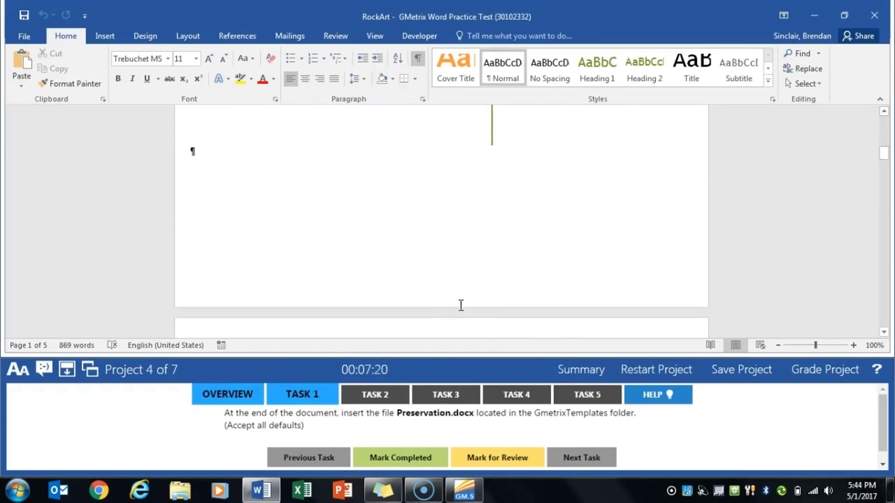
{"action": "left_click", "coordinate": [461, 308]}
{"action": "left_click_drag", "start_coordinate": [883, 201], "coordinate": [884, 321]}
{"action": "left_click", "coordinate": [285, 132]}
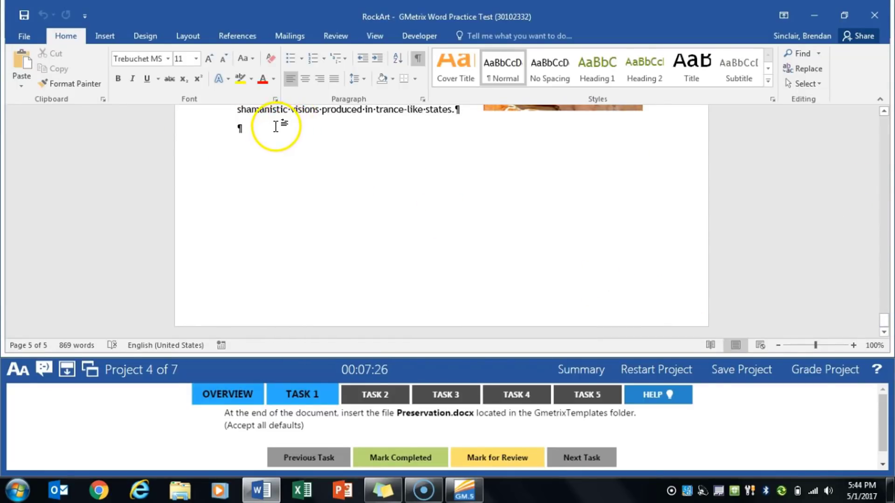
{"action": "left_click", "coordinate": [107, 38]}
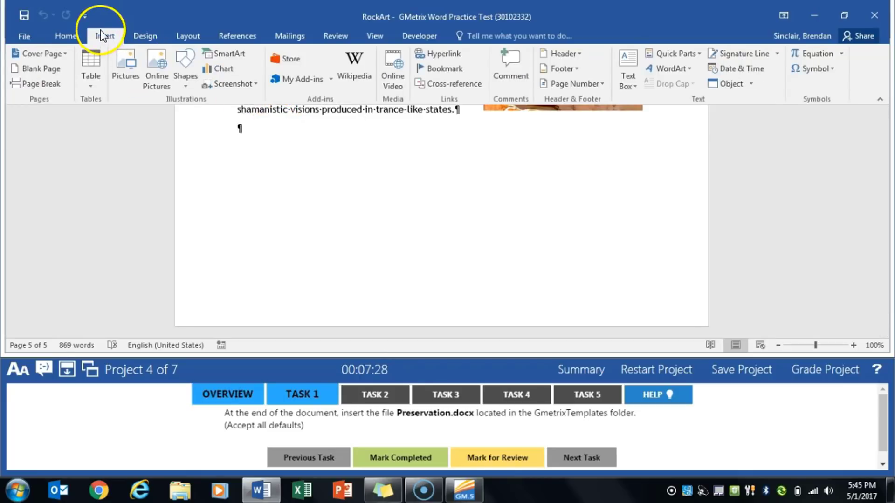
{"action": "left_click", "coordinate": [751, 88]}
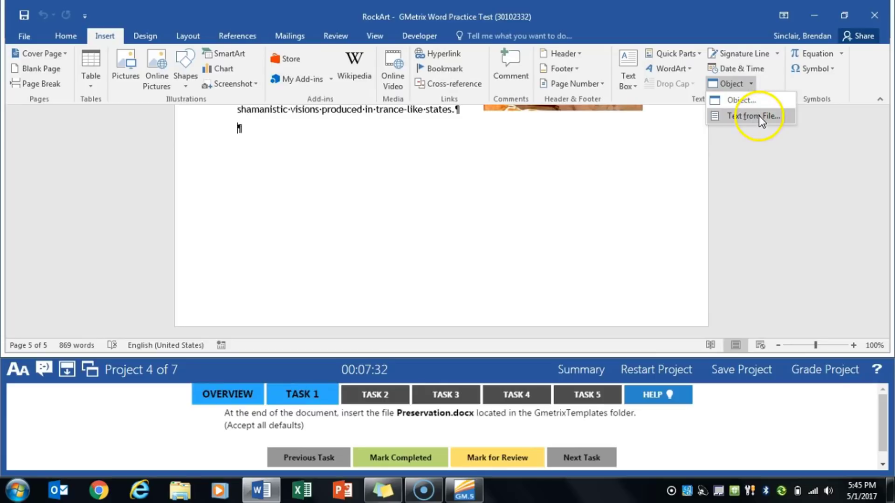
{"action": "left_click", "coordinate": [759, 117]}
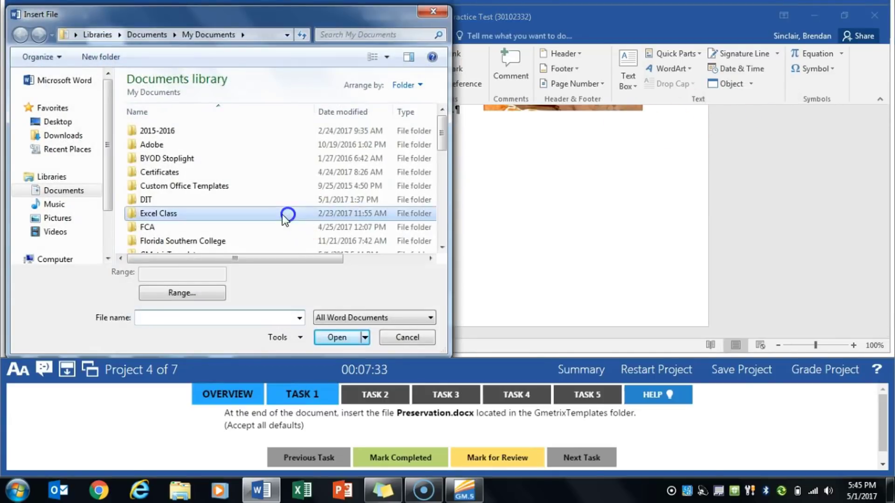
{"action": "scroll", "coordinate": [198, 197], "scroll_direction": "down", "scroll_amount": 3}
{"action": "double_click", "coordinate": [200, 136]}
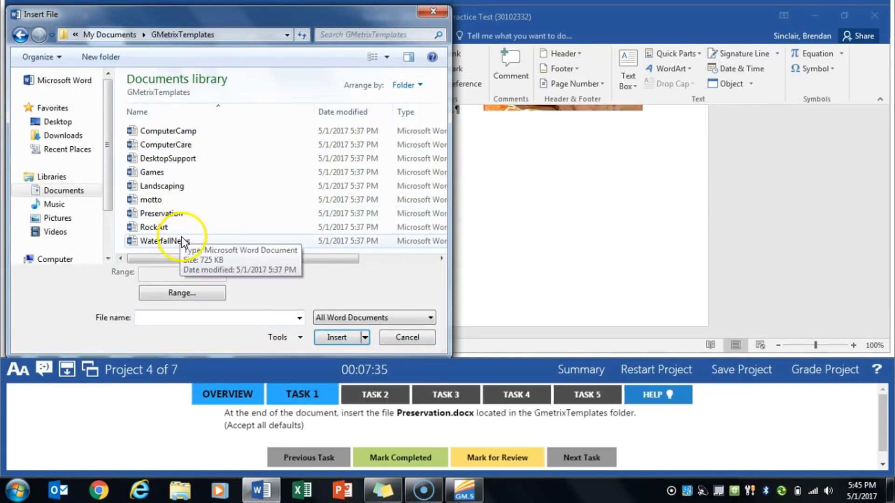
{"action": "double_click", "coordinate": [192, 218]}
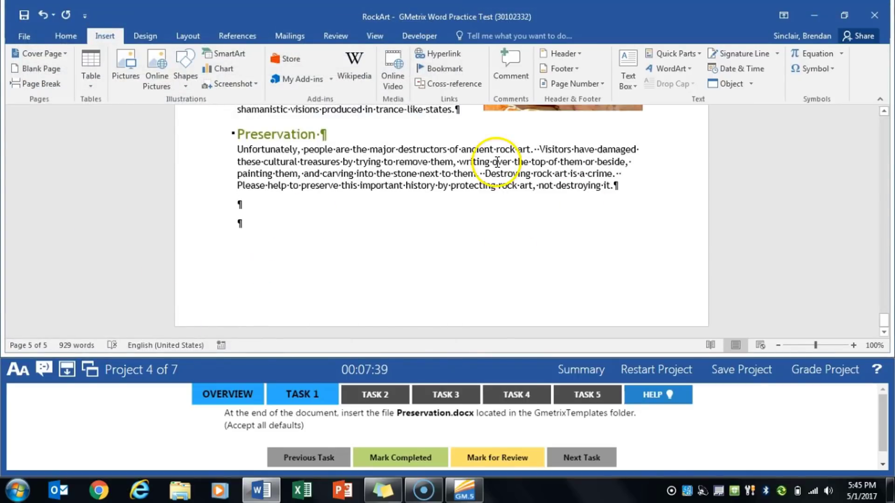
{"action": "left_click", "coordinate": [426, 457]}
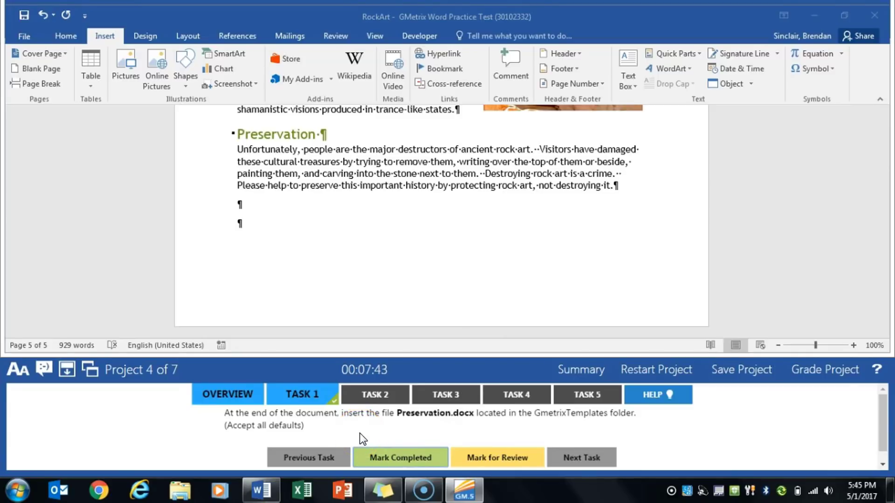
- For Task 2 of Project 4, use Go To to jump to the bookmark named sites
{"action": "left_click", "coordinate": [386, 394]}
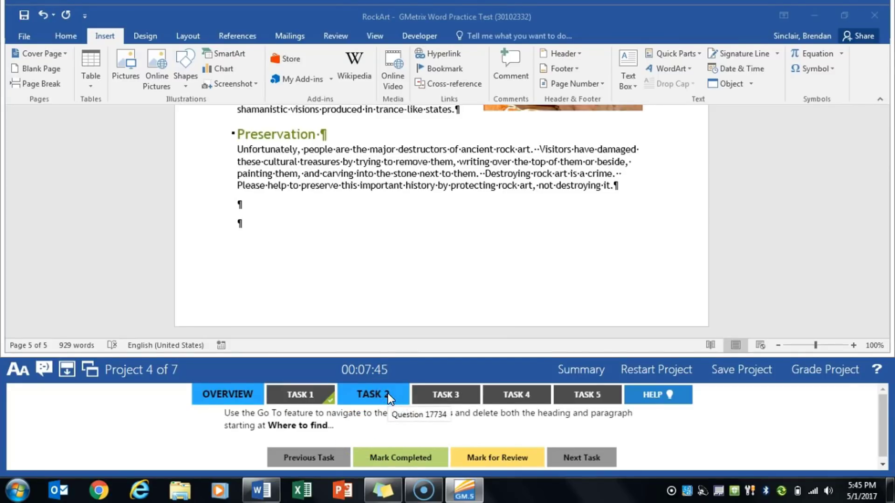
{"action": "left_click", "coordinate": [66, 37]}
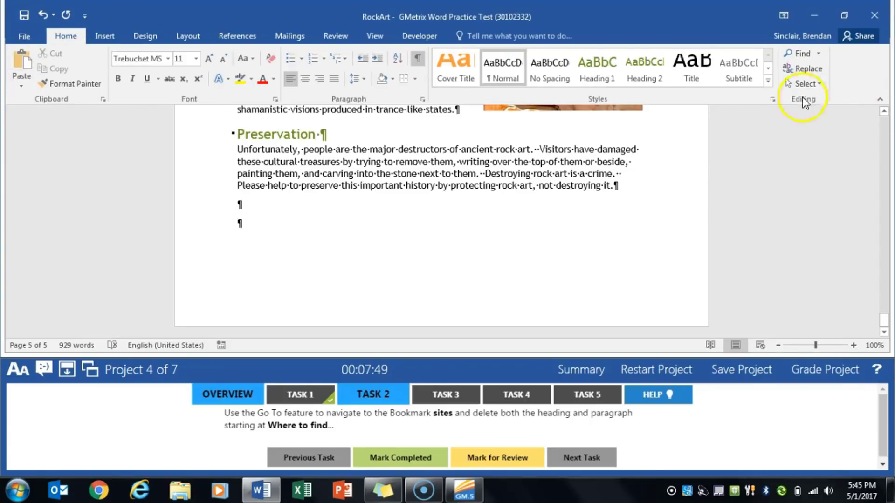
{"action": "left_click", "coordinate": [819, 54]}
{"action": "left_click", "coordinate": [818, 100]}
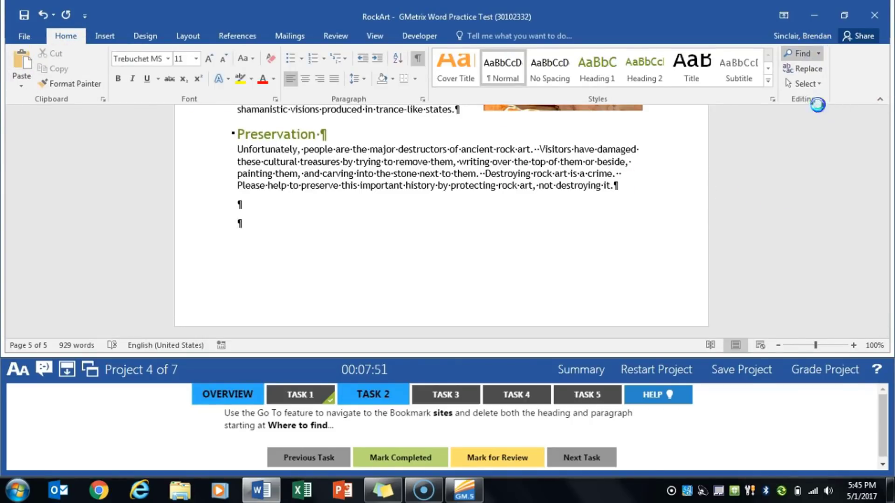
{"action": "left_click", "coordinate": [443, 221]}
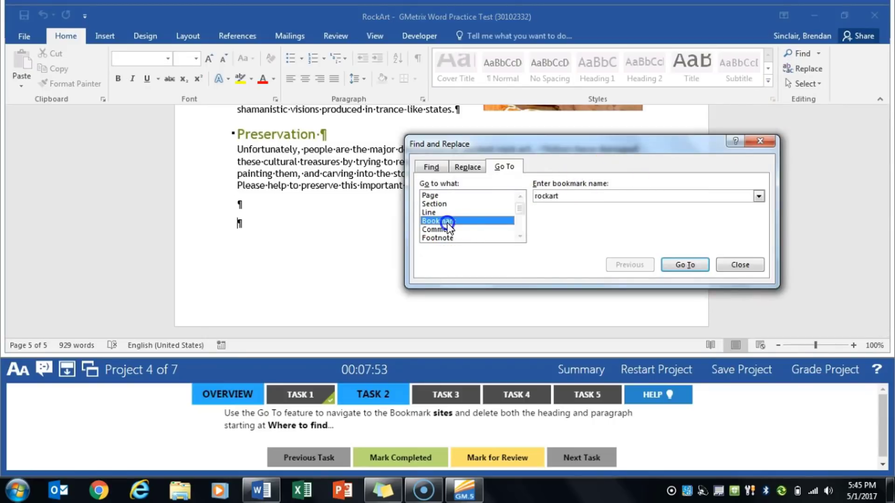
{"action": "double_click", "coordinate": [590, 193]}
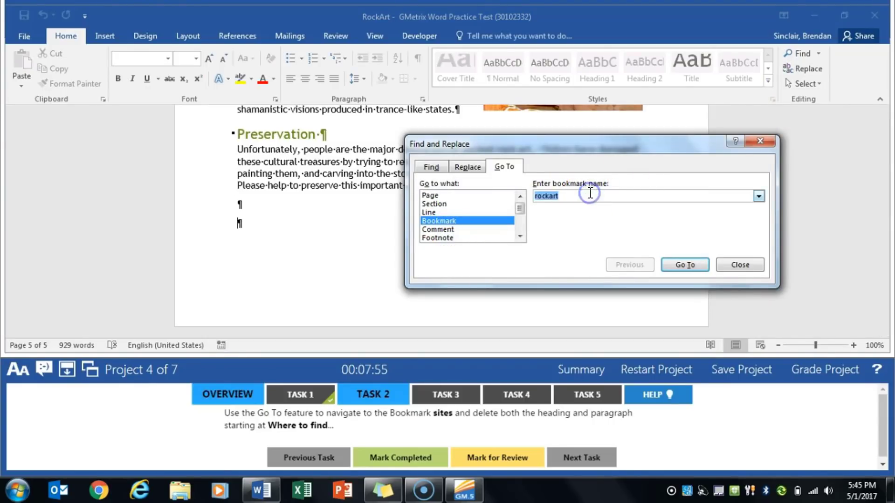
{"action": "type", "text": "sites"}
{"action": "key", "text": "Return"}
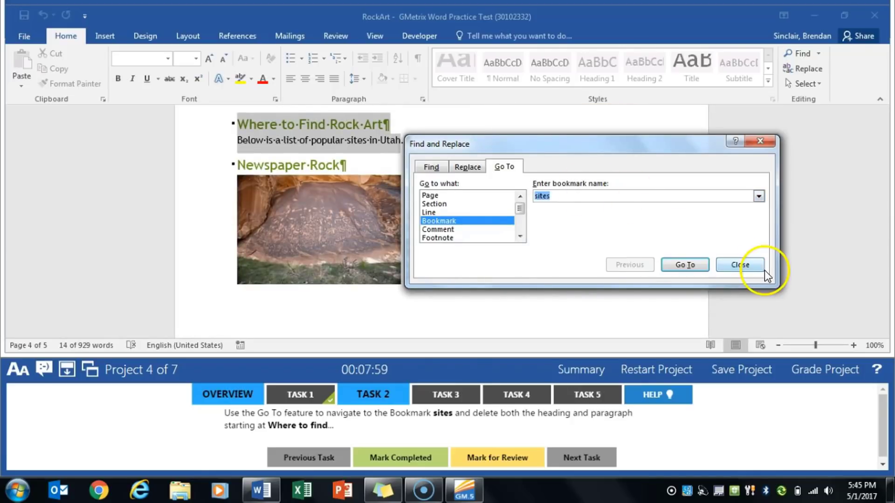
{"action": "left_click", "coordinate": [762, 269]}
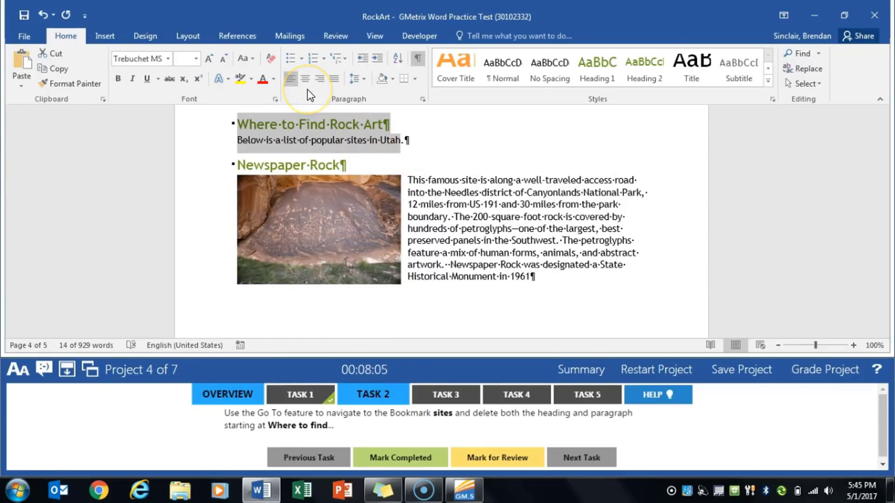
- Delete the Where to Find Rock Art heading with its paragraph and the leftover empty line, and mark Task 2 completed
{"action": "key", "text": "Delete"}
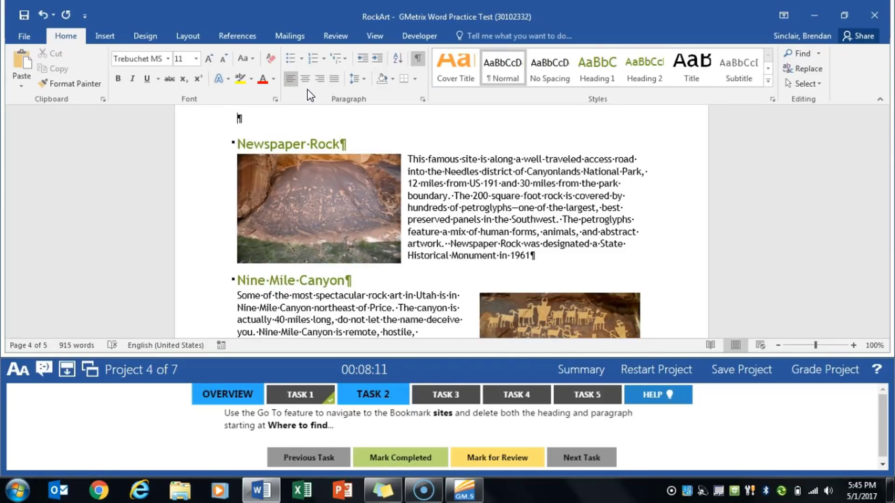
{"action": "key", "text": "Delete"}
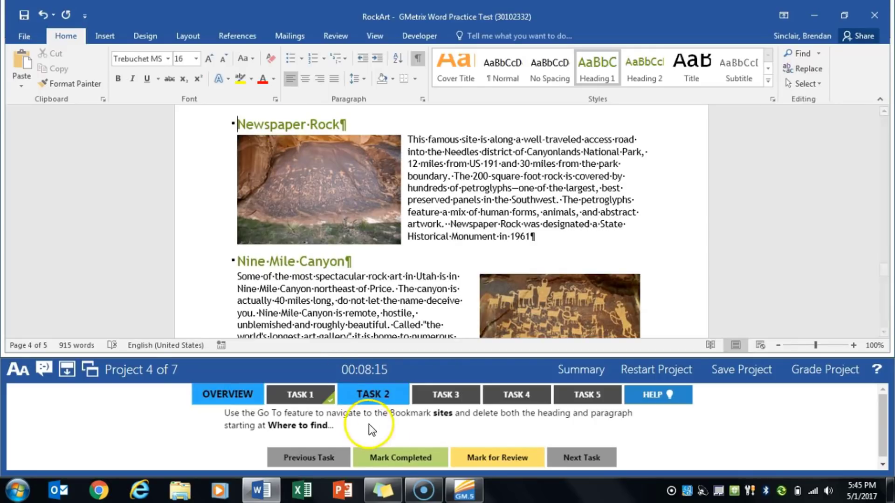
{"action": "left_click", "coordinate": [400, 453]}
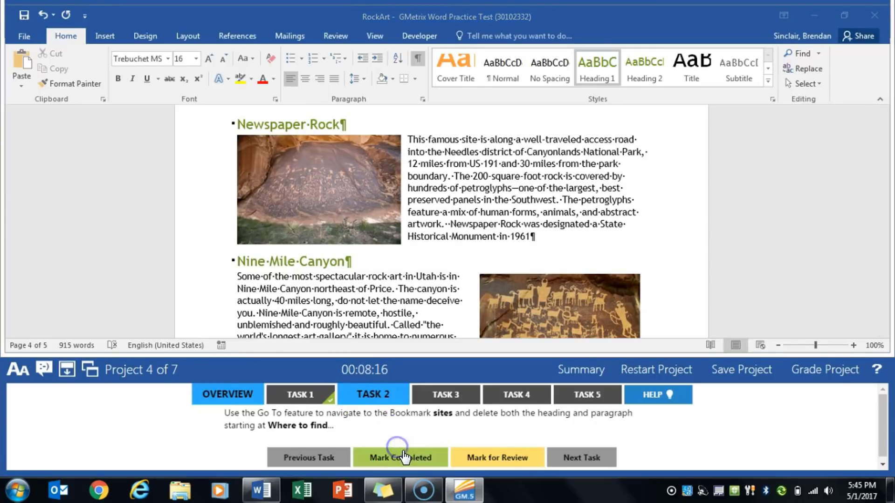
- For Task 3, add a Blank footer with the text UTAH TRAVEL INFORMATION, and mark the task completed
{"action": "left_click", "coordinate": [437, 397]}
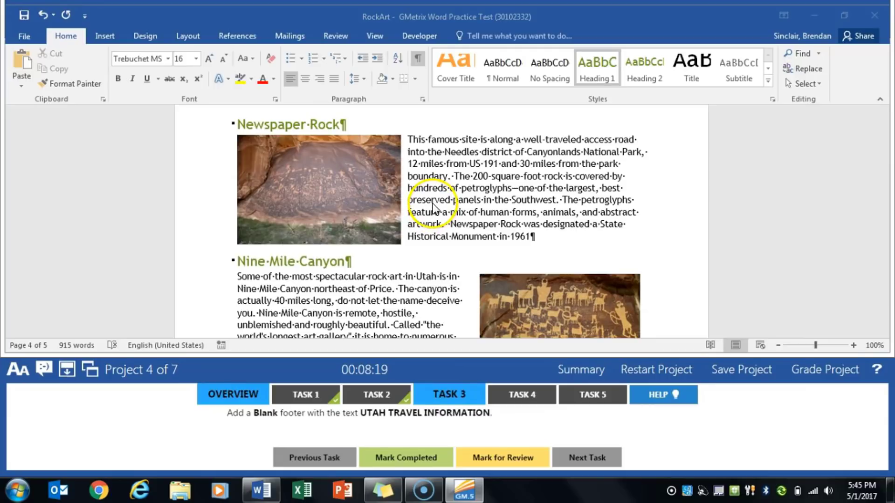
{"action": "left_click", "coordinate": [133, 37]}
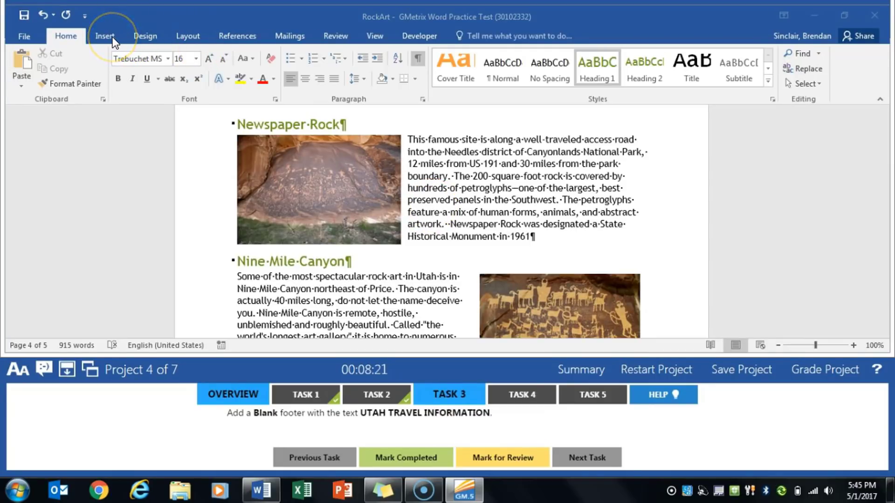
{"action": "left_click", "coordinate": [100, 37]}
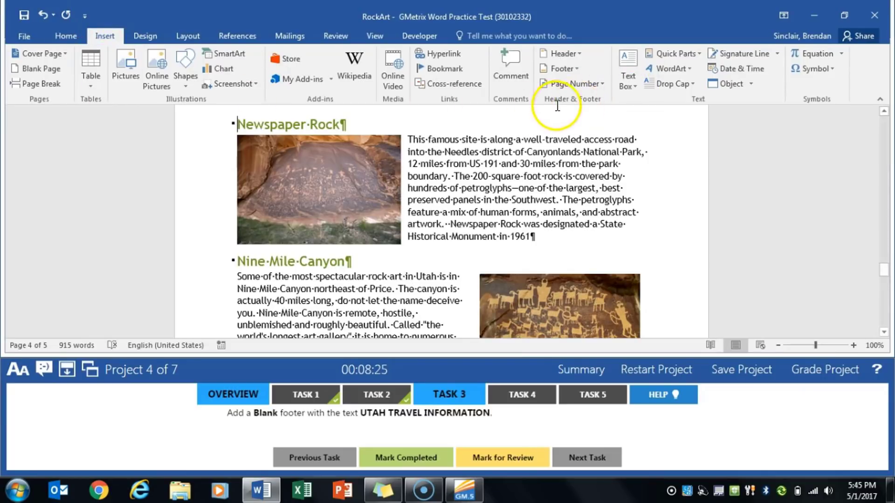
{"action": "left_click", "coordinate": [579, 70]}
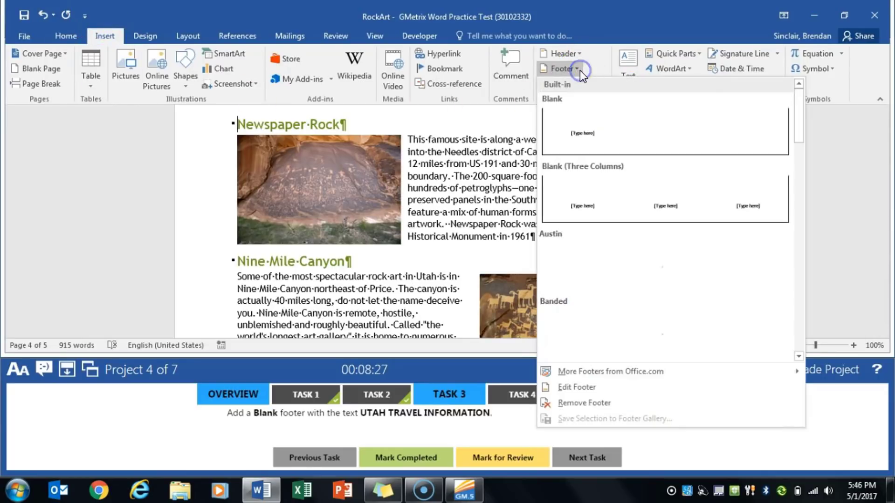
{"action": "left_click", "coordinate": [657, 135]}
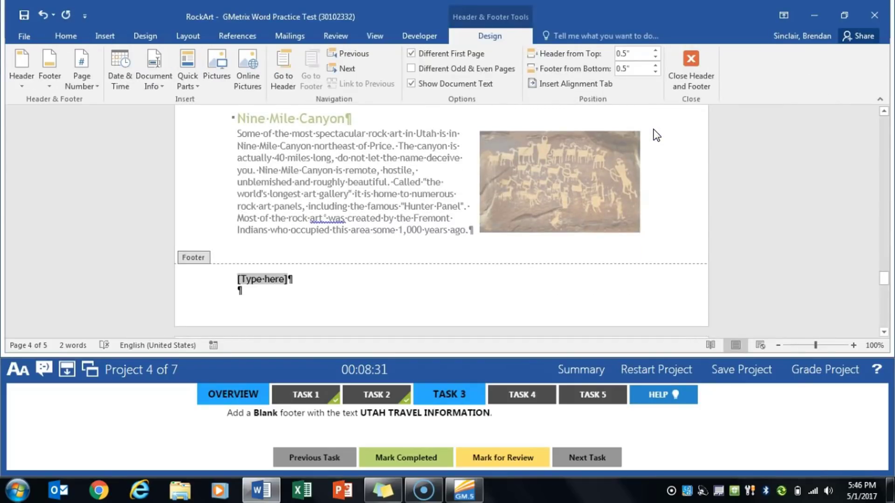
{"action": "type", "text": "UTAH TRAVEL INFORMATION"}
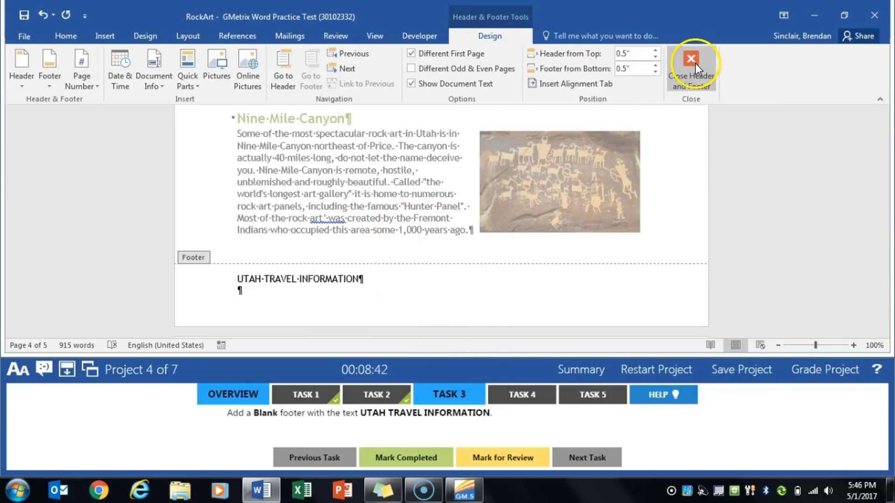
{"action": "left_click", "coordinate": [684, 58]}
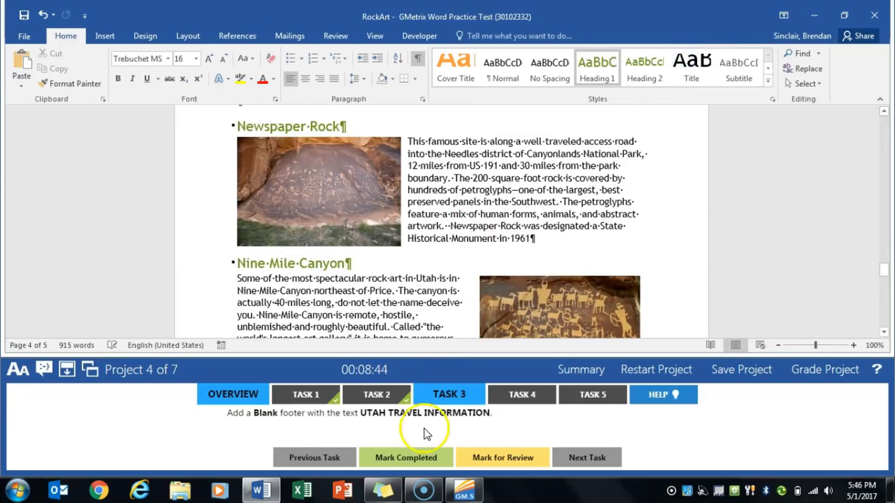
{"action": "left_click", "coordinate": [421, 466]}
- For Task 4, set the year of the document's Rock Art of Southern Utah source to 2012, and mark the task completed
{"action": "left_click", "coordinate": [535, 394]}
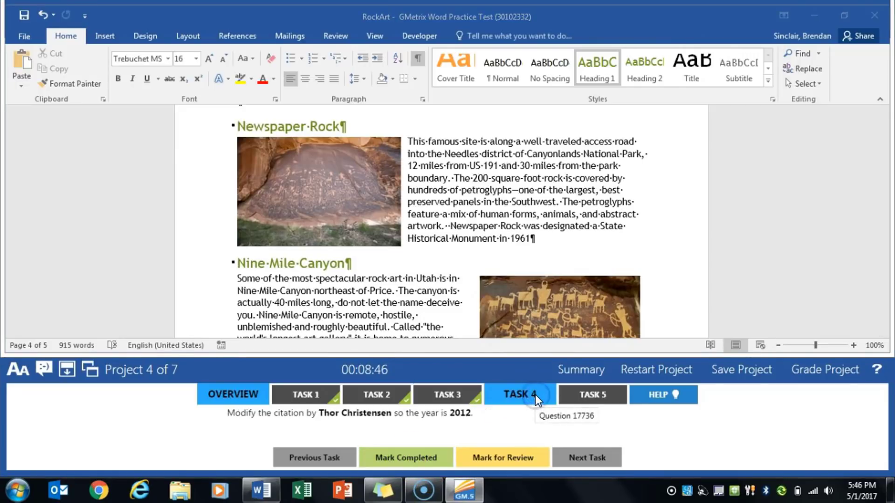
{"action": "left_click", "coordinate": [417, 300]}
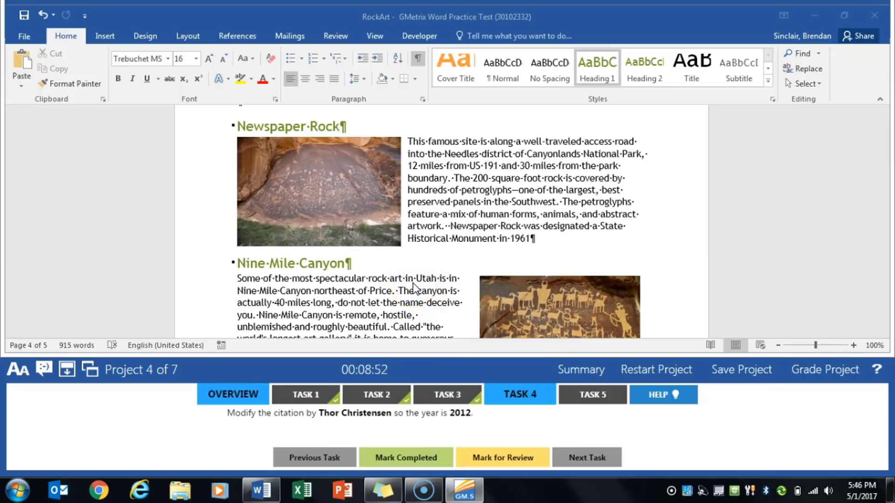
{"action": "left_click", "coordinate": [246, 39]}
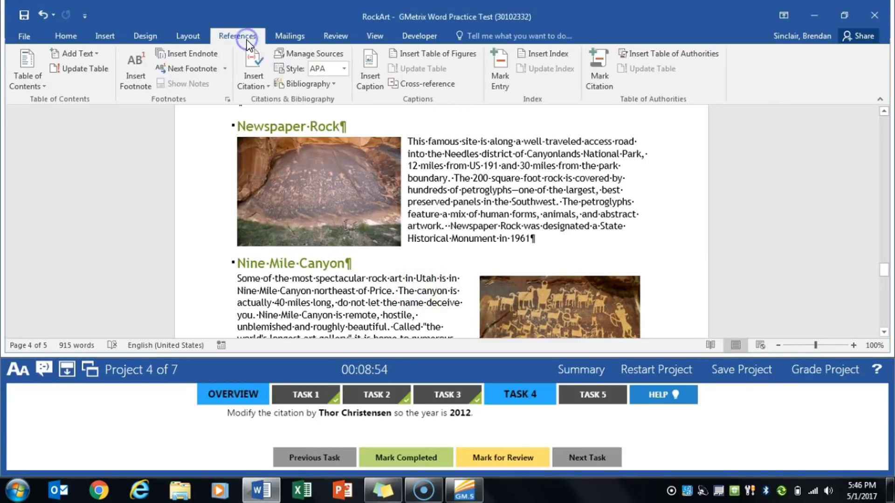
{"action": "left_click", "coordinate": [298, 55]}
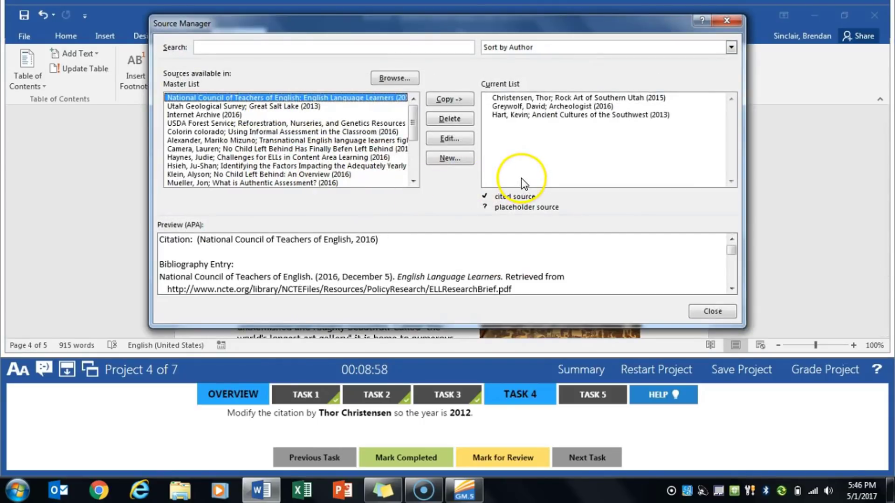
{"action": "left_click", "coordinate": [531, 98]}
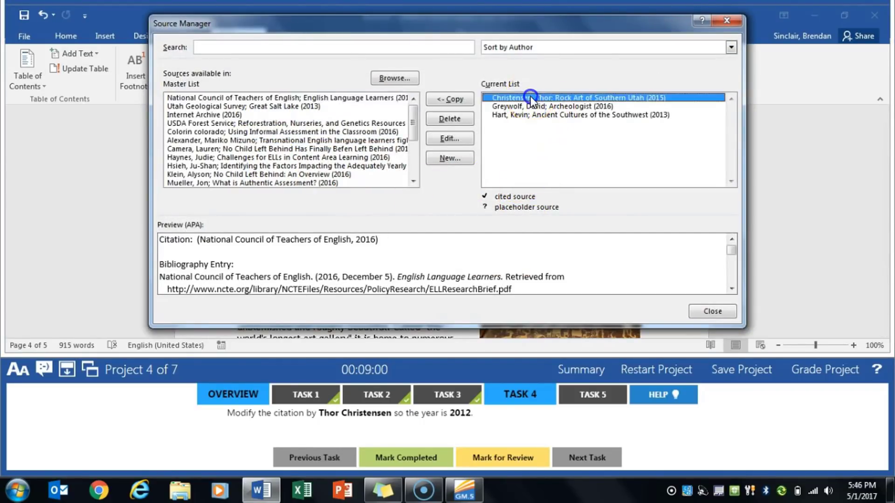
{"action": "left_click", "coordinate": [430, 139]}
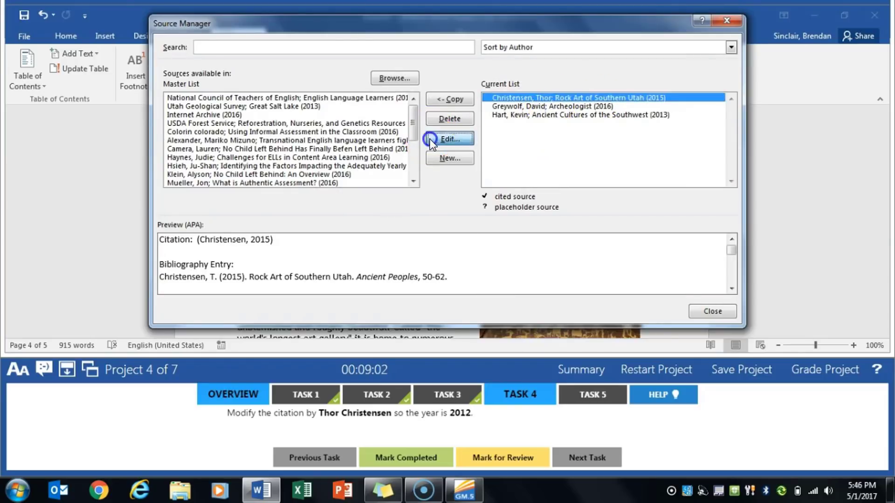
{"action": "left_click", "coordinate": [355, 193]}
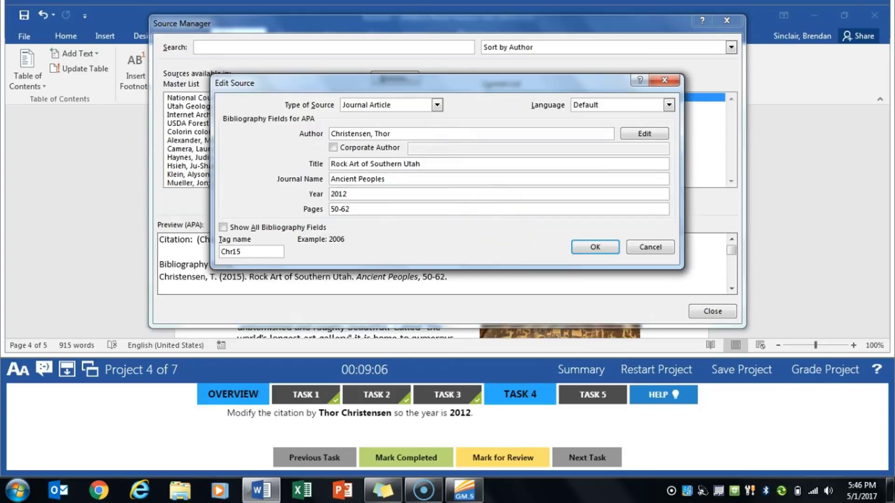
{"action": "left_click", "coordinate": [595, 247]}
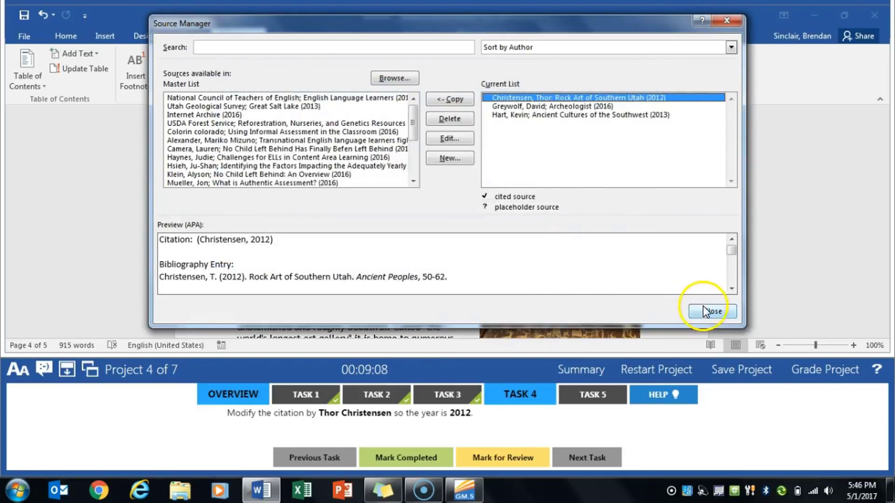
{"action": "left_click", "coordinate": [712, 311]}
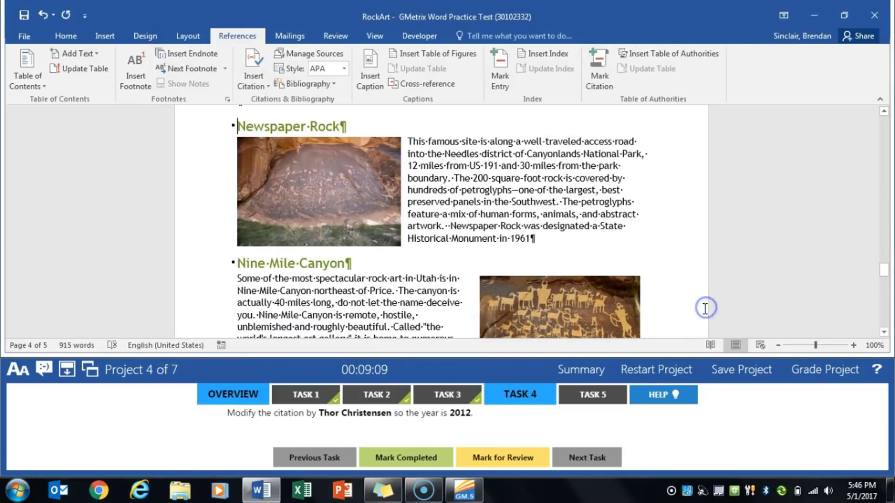
{"action": "left_click", "coordinate": [404, 457]}
- For Task 5, replace the <Insert Table of Contents Here> text on page 2 with an Automatic Table 2, and mark the task completed
{"action": "left_click", "coordinate": [599, 397]}
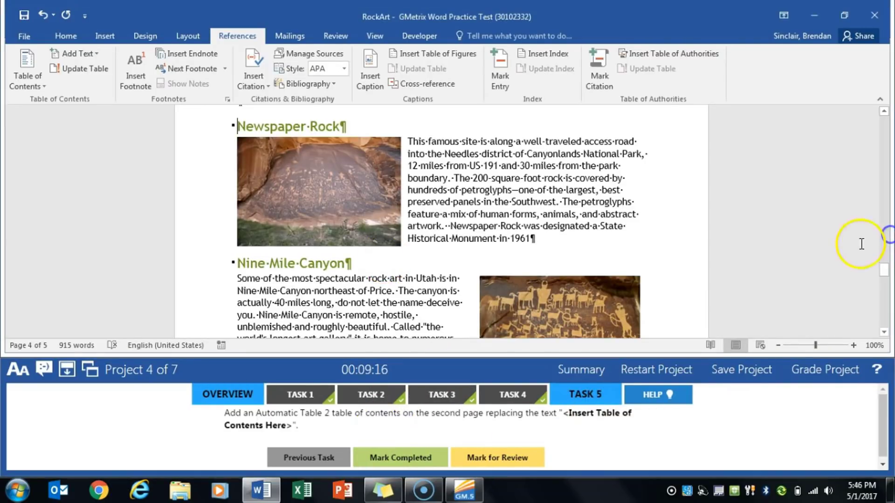
{"action": "left_click_drag", "start_coordinate": [889, 236], "coordinate": [888, 163]}
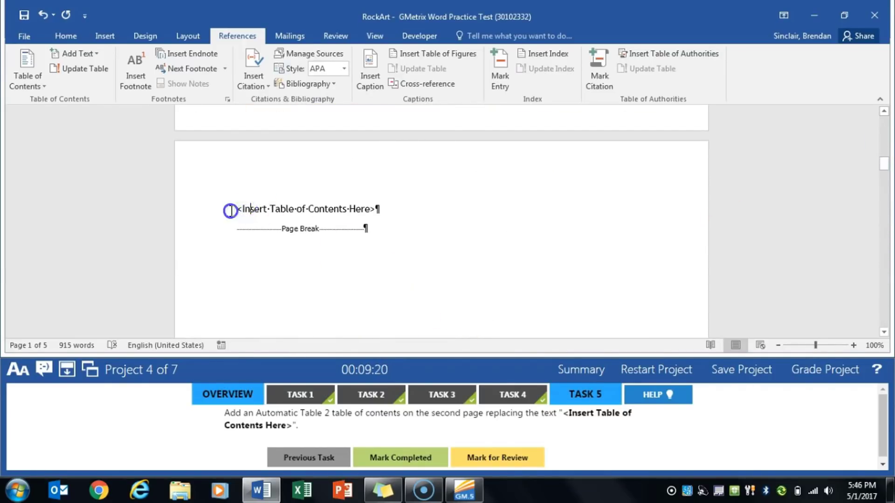
{"action": "left_click_drag", "start_coordinate": [236, 208], "coordinate": [369, 211]}
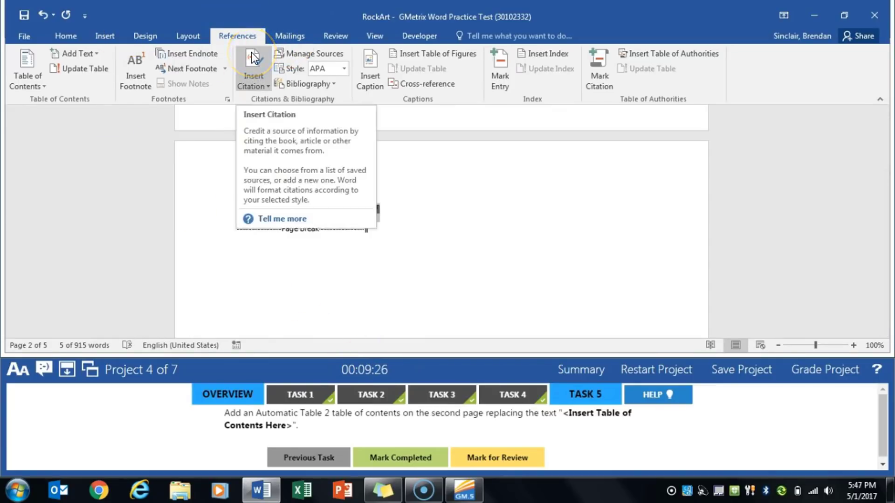
{"action": "left_click", "coordinate": [33, 88]}
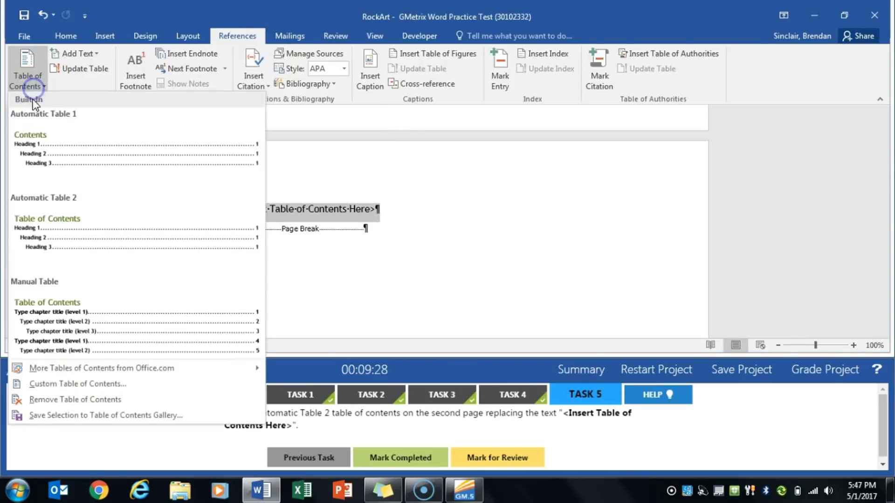
{"action": "left_click", "coordinate": [103, 230]}
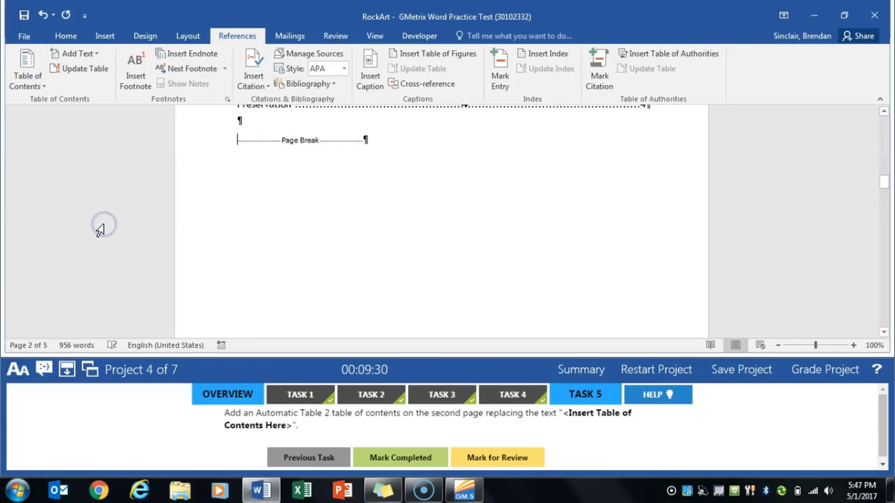
{"action": "left_click", "coordinate": [403, 455]}
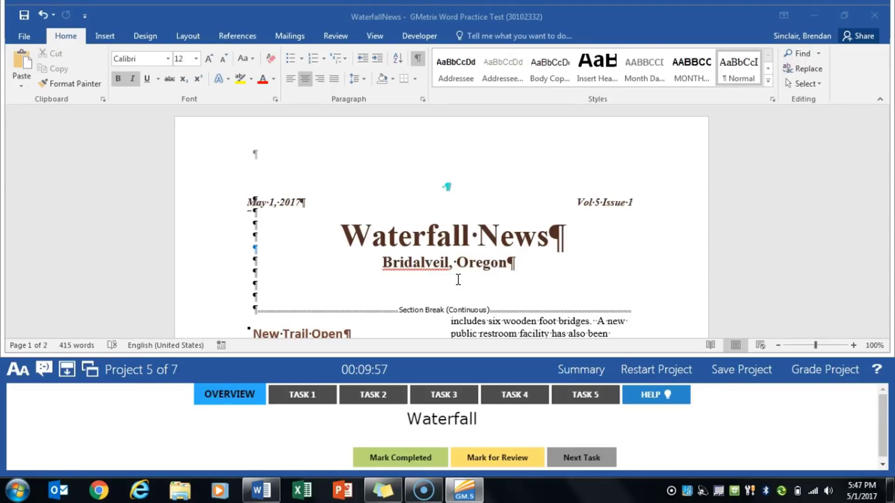
- For Task 1, bookmark the text For more information at the end of the last page as Info, and mark the task completed
{"action": "left_click", "coordinate": [289, 394]}
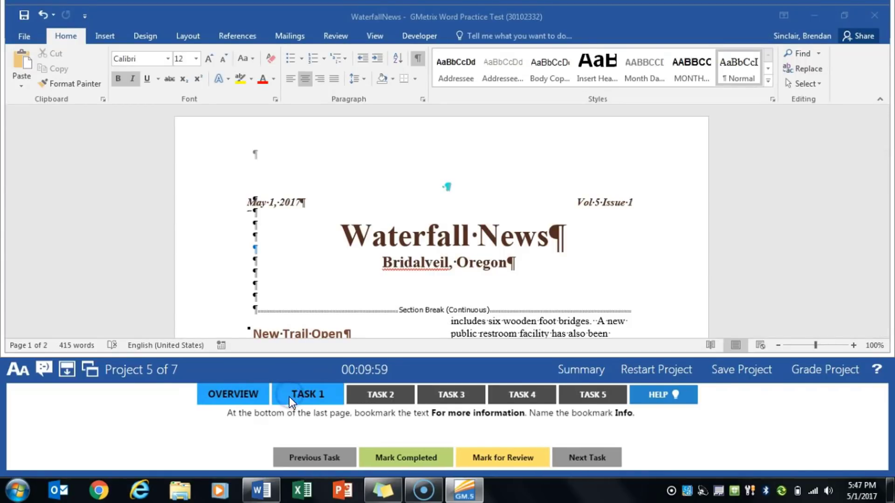
{"action": "scroll", "coordinate": [345, 322], "scroll_direction": "down", "scroll_amount": 10}
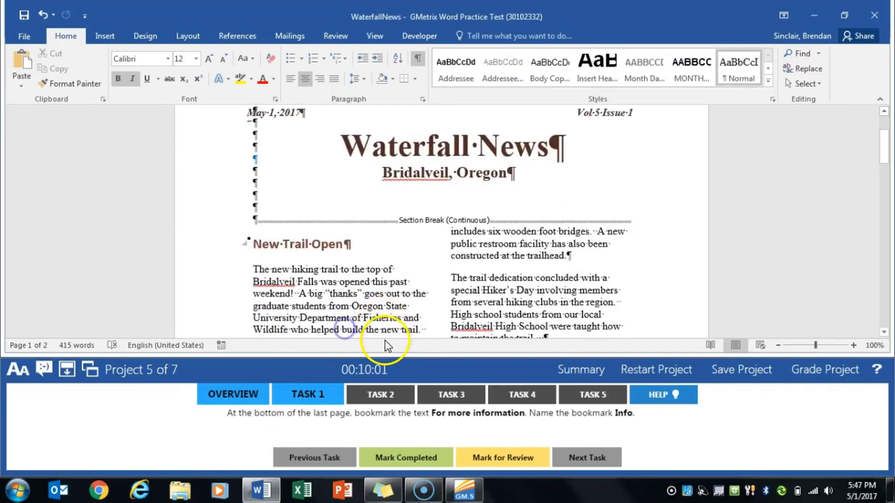
{"action": "scroll", "coordinate": [379, 344], "scroll_direction": "down", "scroll_amount": 10}
{"action": "scroll", "coordinate": [259, 167], "scroll_direction": "up", "scroll_amount": 3}
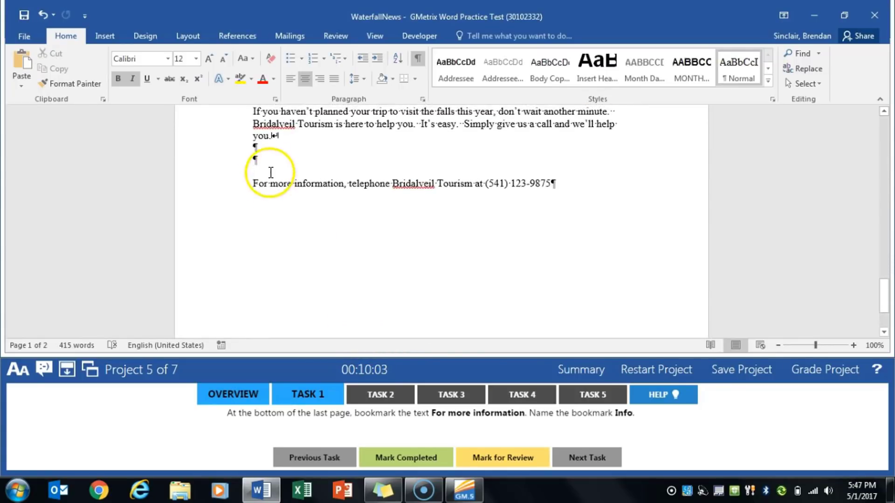
{"action": "left_click_drag", "start_coordinate": [250, 185], "coordinate": [319, 182]}
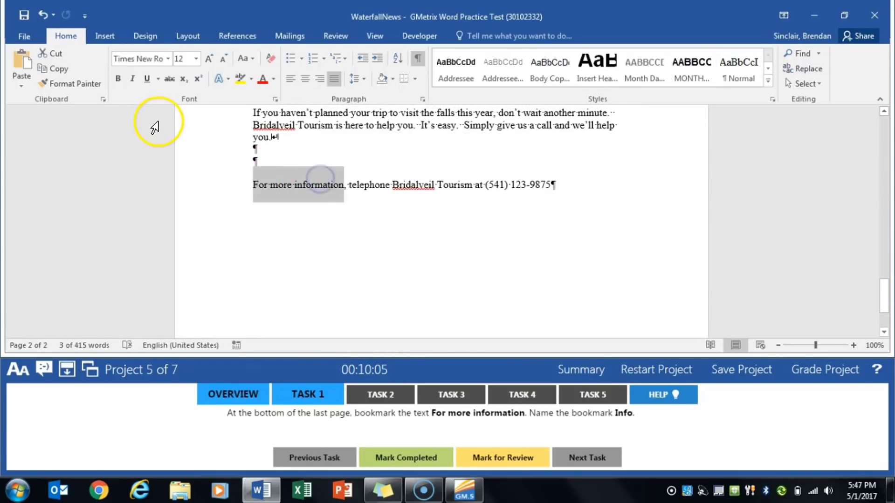
{"action": "left_click", "coordinate": [107, 35]}
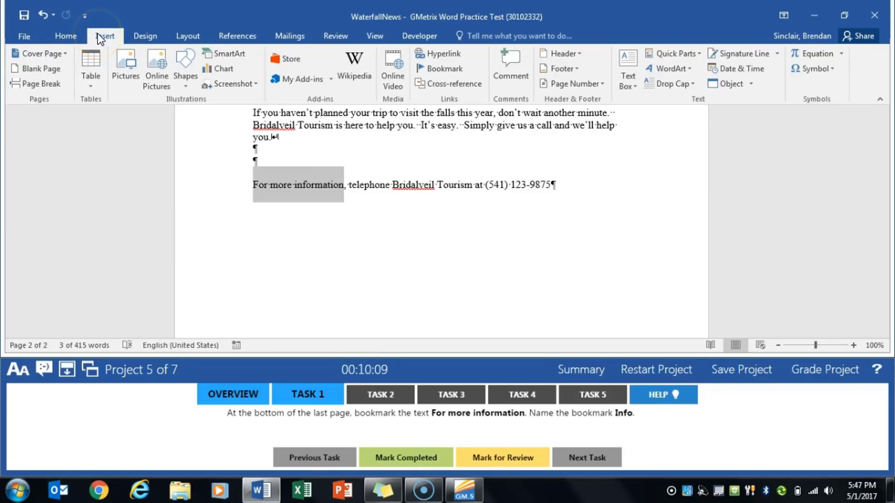
{"action": "left_click", "coordinate": [460, 69]}
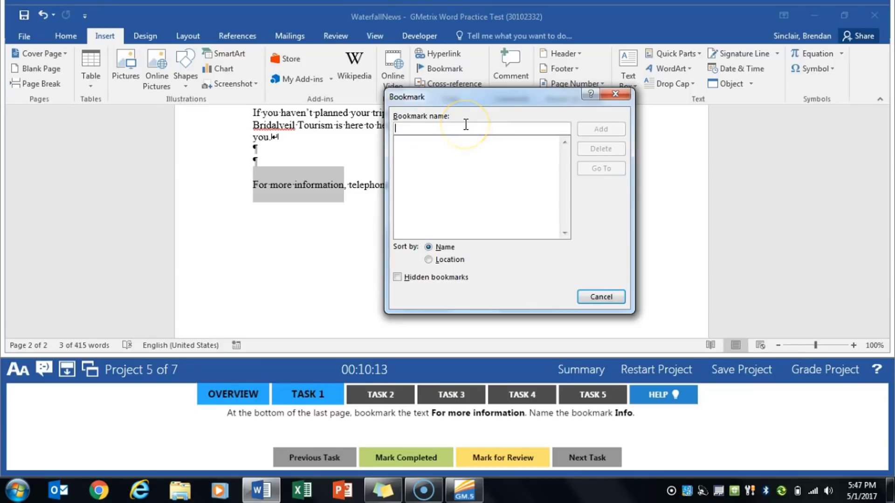
{"action": "type", "text": "Info"}
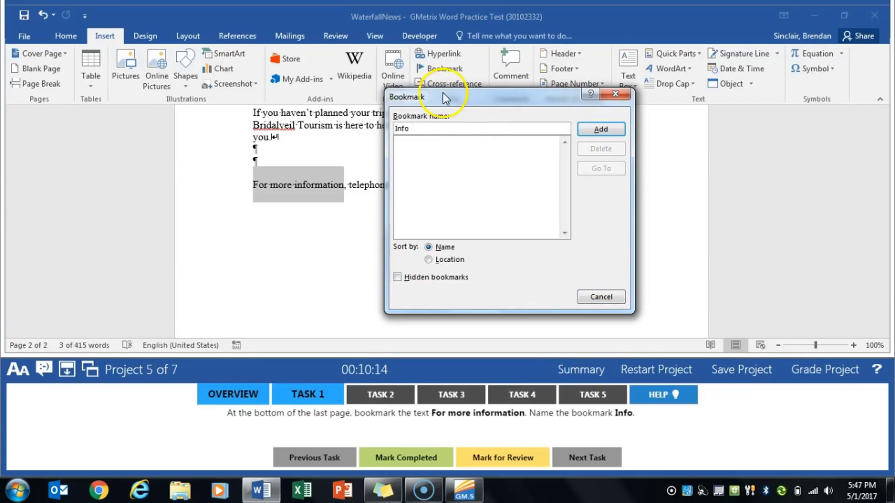
{"action": "left_click", "coordinate": [580, 130]}
{"action": "left_click", "coordinate": [398, 466]}
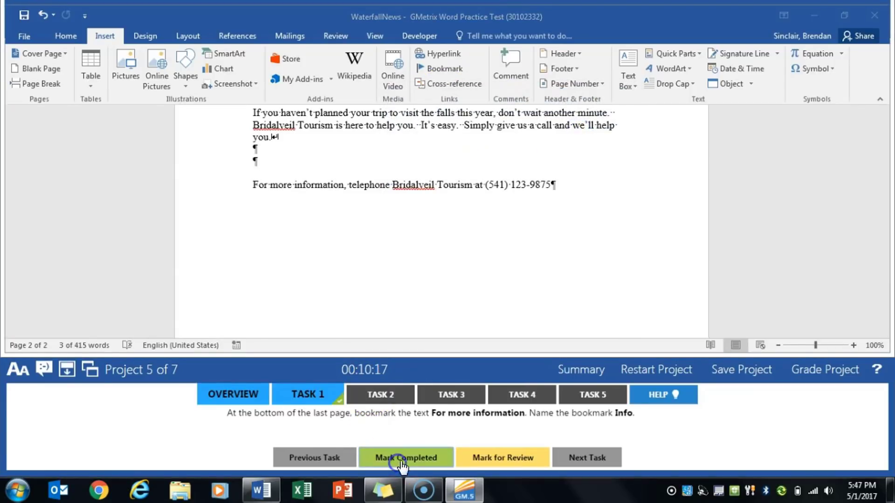
- For Task 2, replace every occurrence of permit with license throughout the whole document, and mark the task completed
{"action": "left_click", "coordinate": [390, 394]}
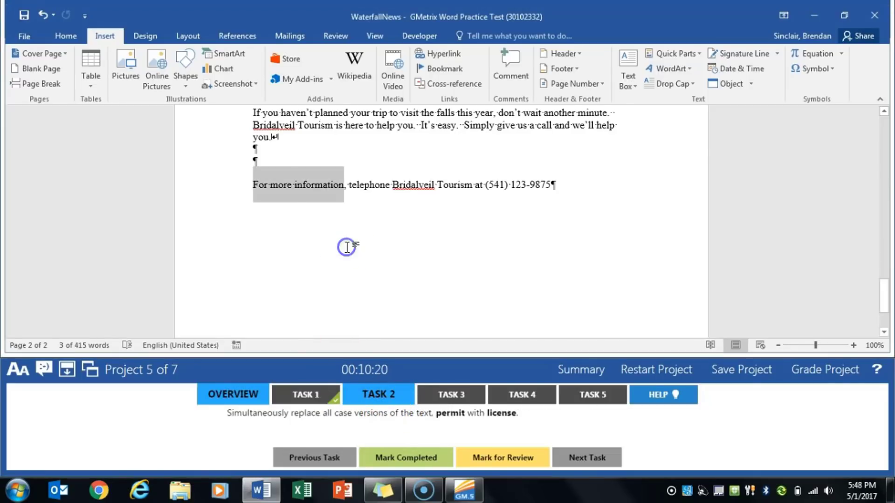
{"action": "scroll", "coordinate": [345, 252], "scroll_direction": "up", "scroll_amount": 10}
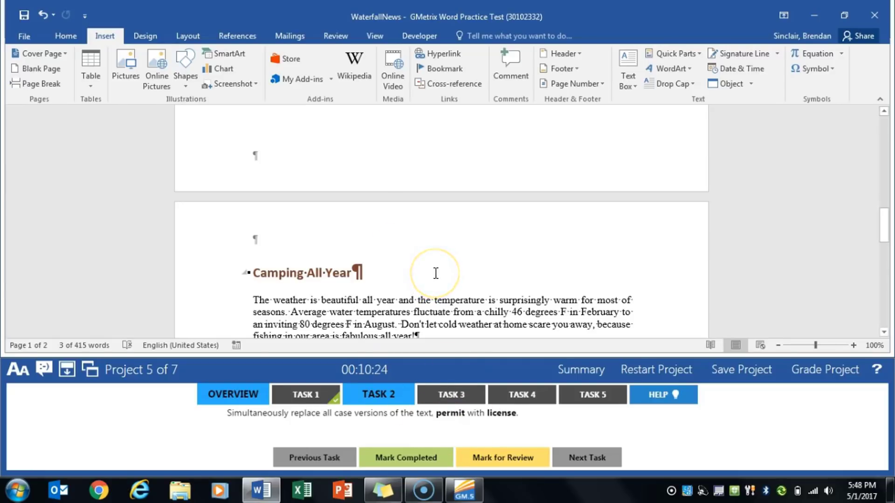
{"action": "left_click", "coordinate": [65, 36]}
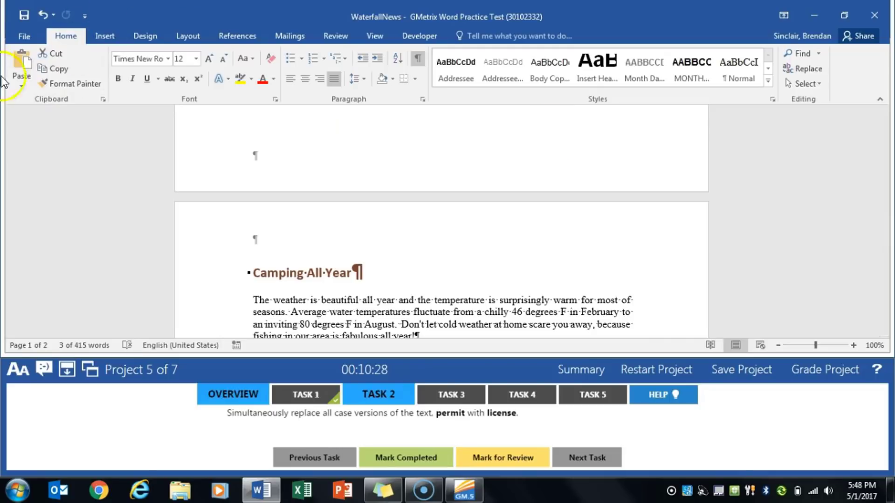
{"action": "left_click", "coordinate": [805, 70]}
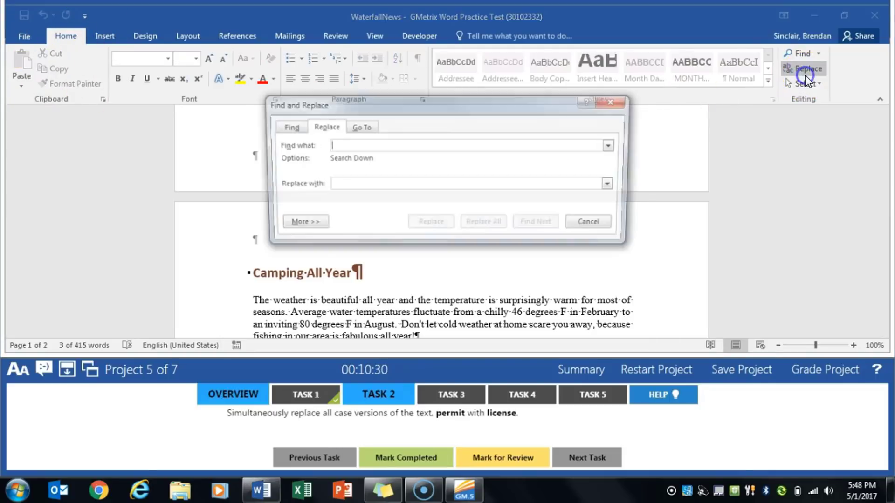
{"action": "type", "text": "permit"}
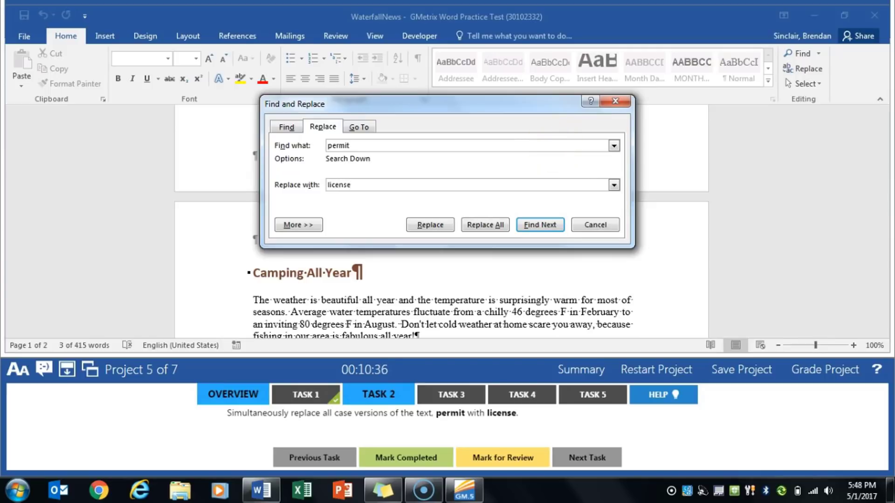
{"action": "left_click", "coordinate": [498, 225]}
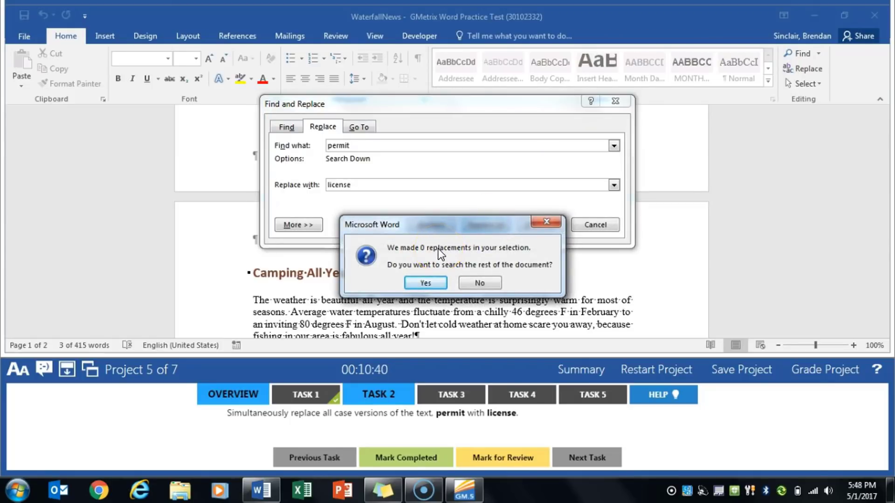
{"action": "left_click", "coordinate": [428, 283]}
{"action": "left_click", "coordinate": [432, 284]}
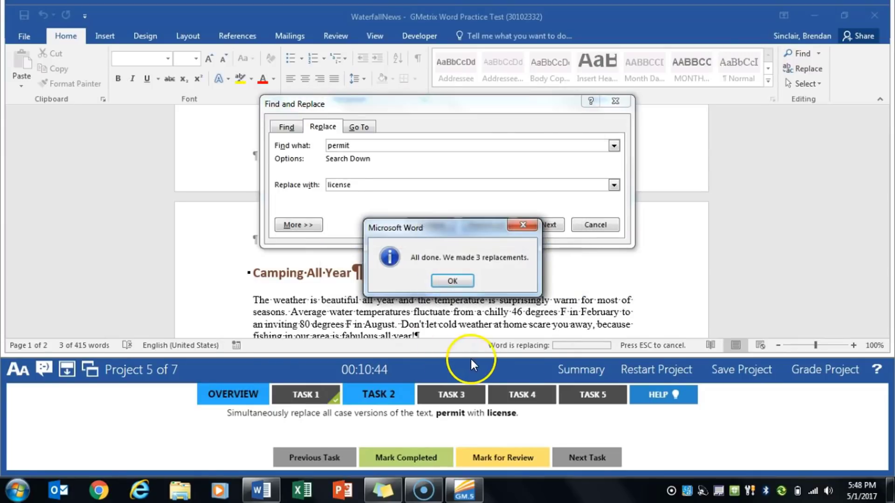
{"action": "left_click", "coordinate": [433, 282]}
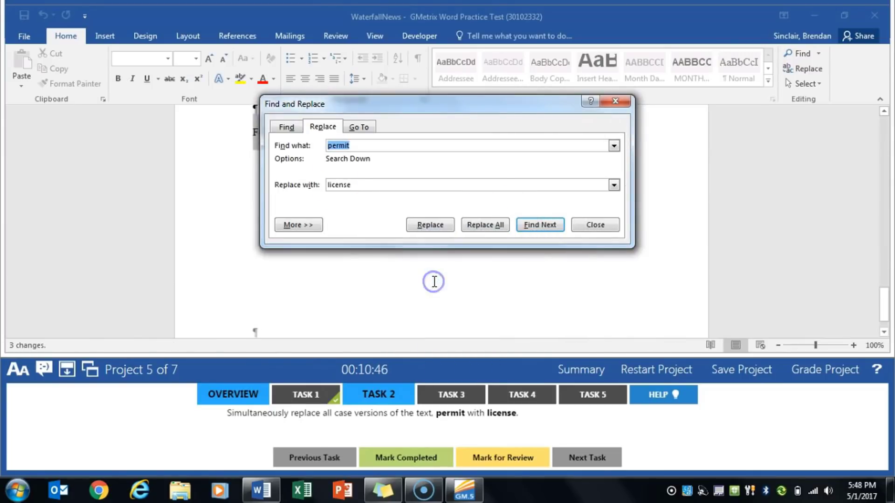
{"action": "left_click", "coordinate": [594, 224]}
{"action": "left_click", "coordinate": [414, 457]}
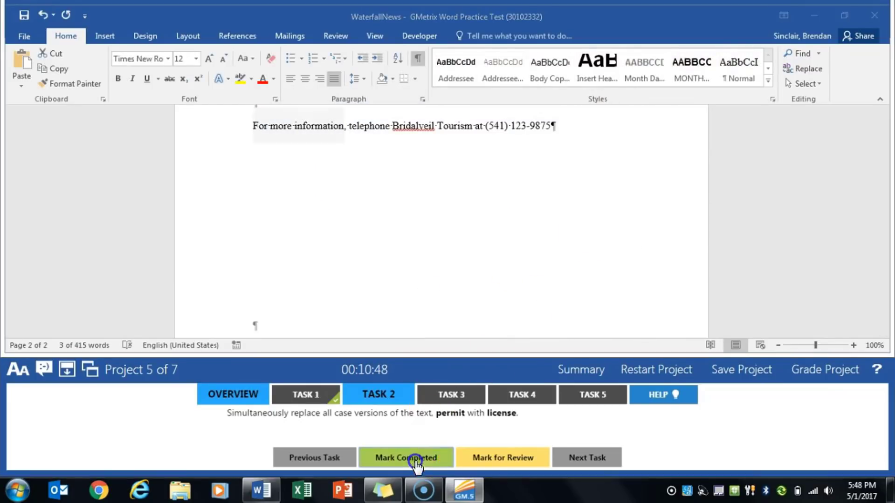
- For Task 3, set the width of the Month column in the page 2 table to 1", and mark the task completed
{"action": "left_click", "coordinate": [461, 396]}
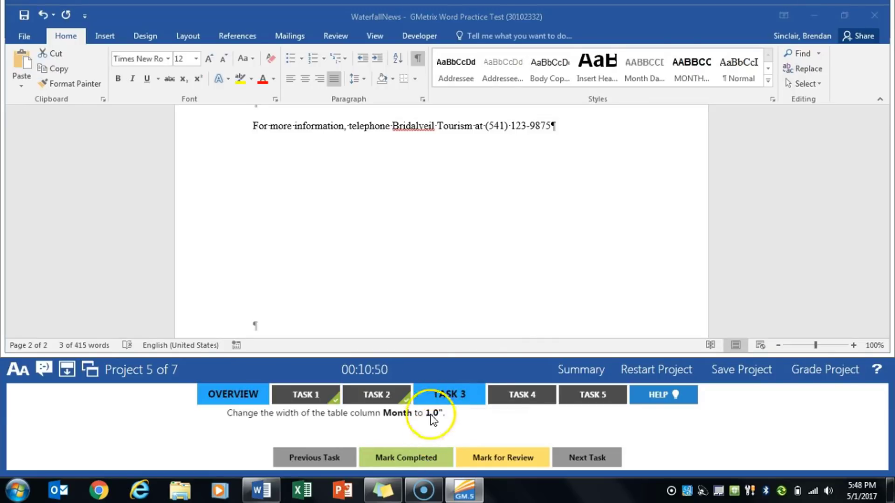
{"action": "left_click", "coordinate": [443, 299]}
{"action": "scroll", "coordinate": [445, 298], "scroll_direction": "up", "scroll_amount": 10}
{"action": "scroll", "coordinate": [447, 297], "scroll_direction": "up", "scroll_amount": 2}
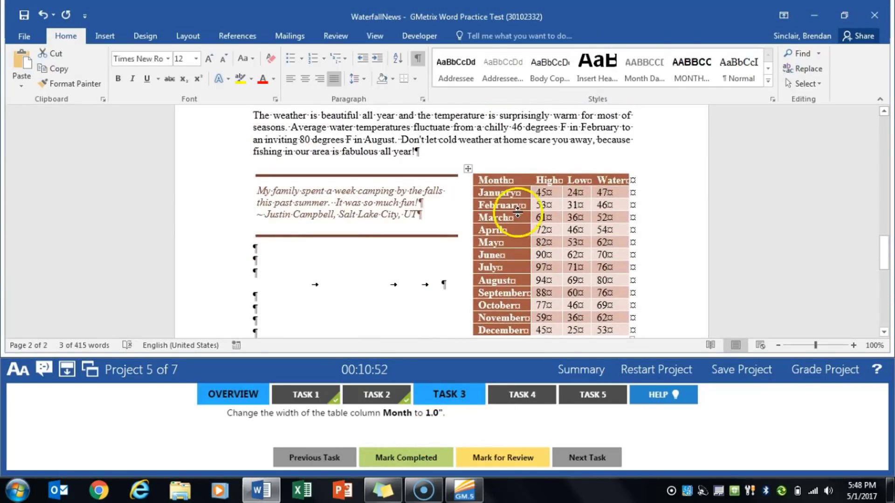
{"action": "left_click", "coordinate": [493, 195]}
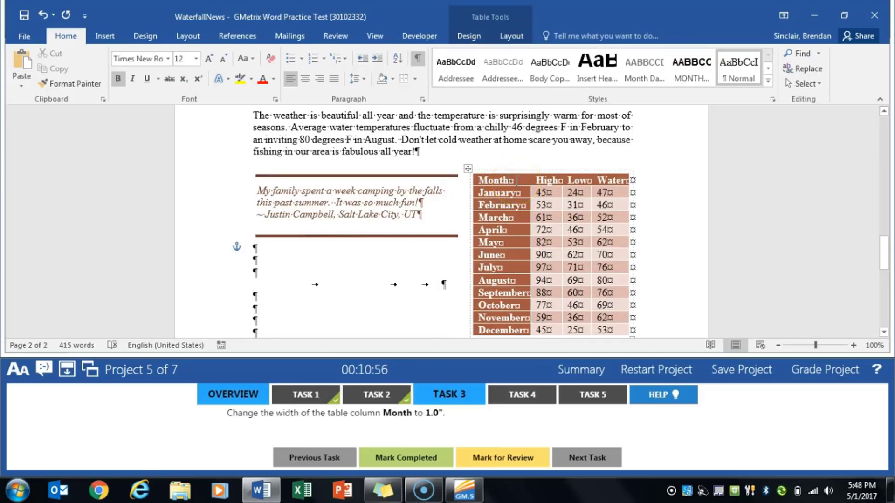
{"action": "left_click", "coordinate": [518, 37]}
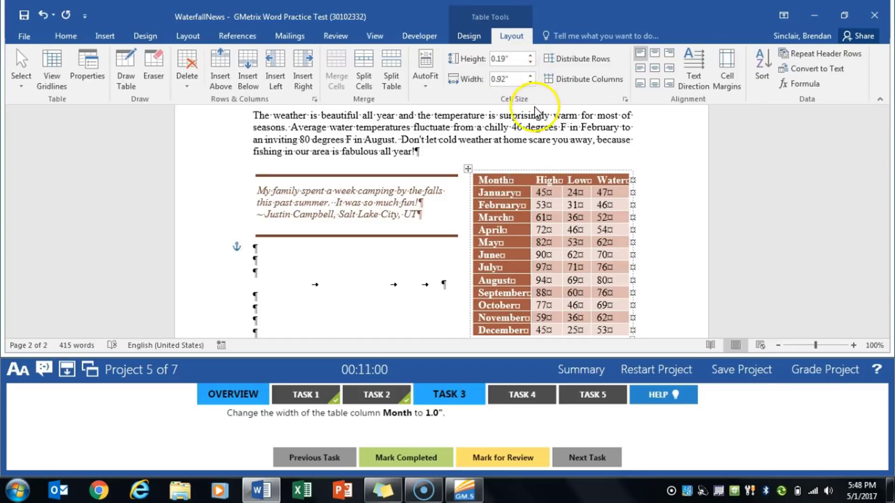
{"action": "left_click", "coordinate": [515, 80]}
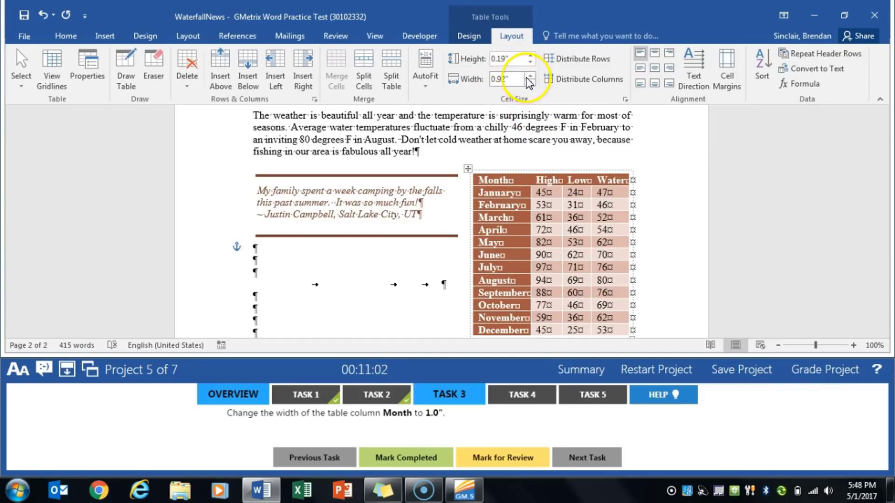
{"action": "left_click", "coordinate": [530, 77]}
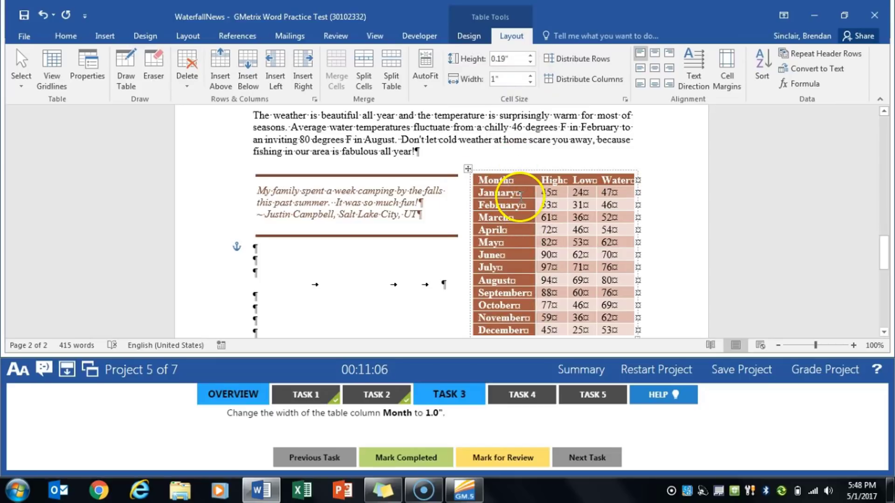
{"action": "left_click", "coordinate": [425, 450]}
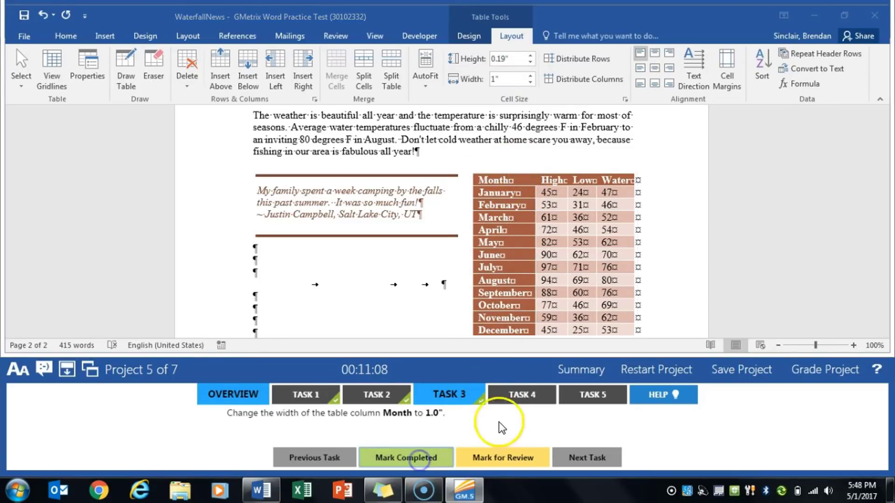
- For Task 4, insert the Waterfall picture from the GMetrixTemplates folder at the end of the last paragraph of New Trail Open
{"action": "left_click", "coordinate": [512, 396]}
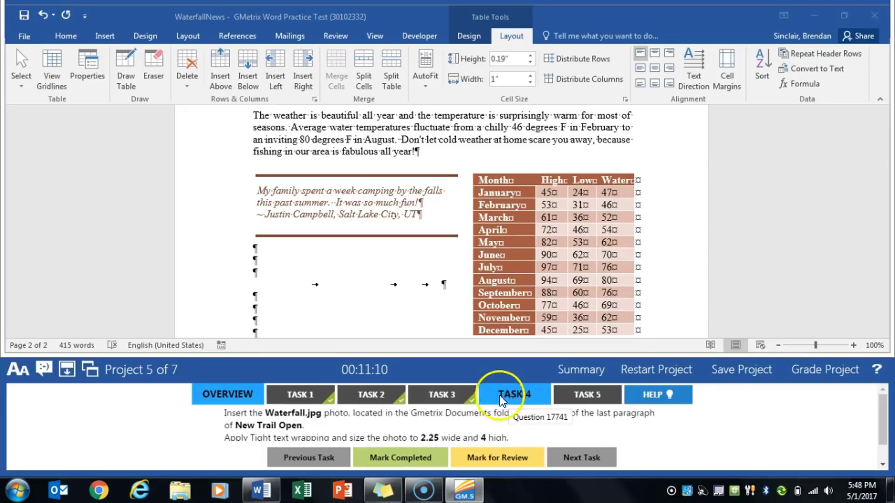
{"action": "left_click", "coordinate": [459, 424]}
{"action": "left_click", "coordinate": [443, 300]}
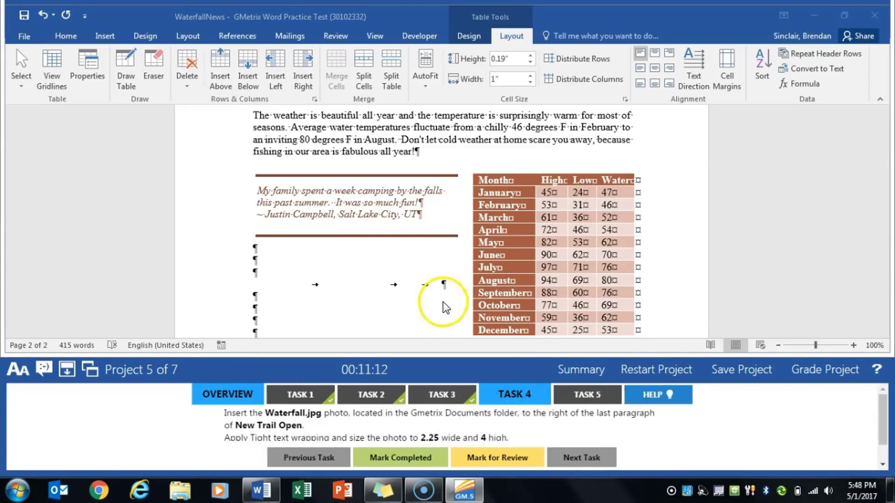
{"action": "left_click", "coordinate": [340, 236]}
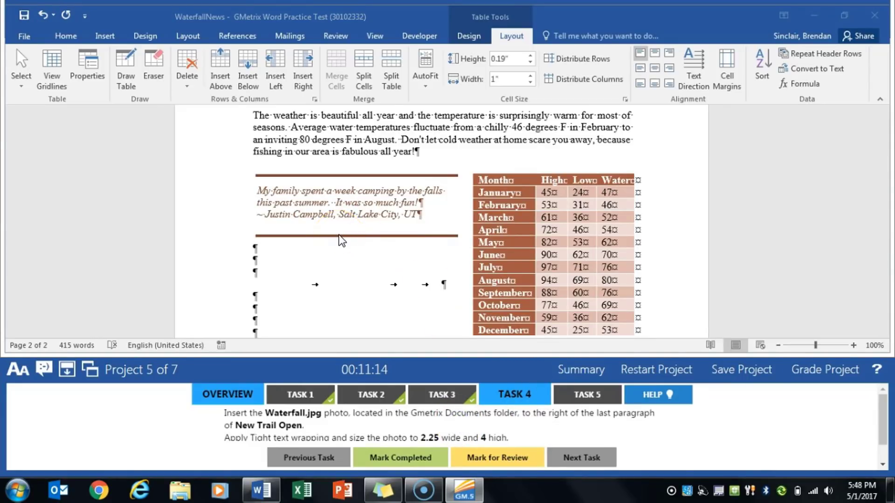
{"action": "scroll", "coordinate": [341, 241], "scroll_direction": "up", "scroll_amount": 15}
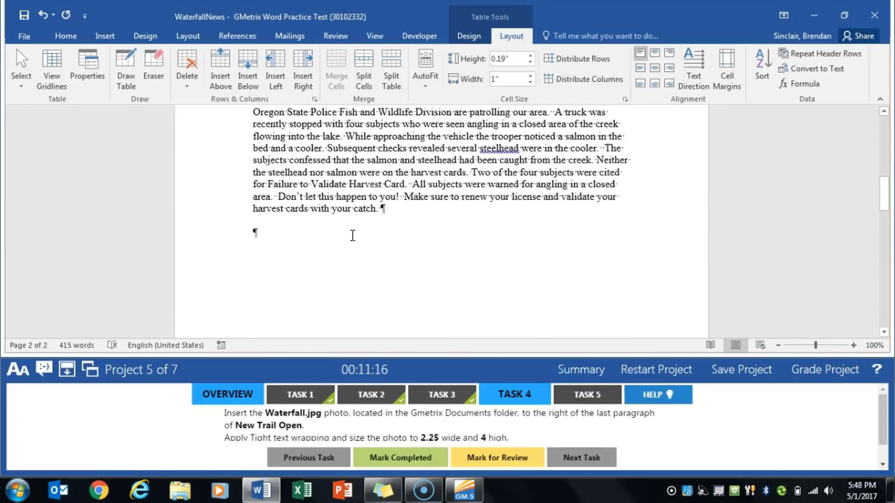
{"action": "scroll", "coordinate": [353, 236], "scroll_direction": "up", "scroll_amount": 4}
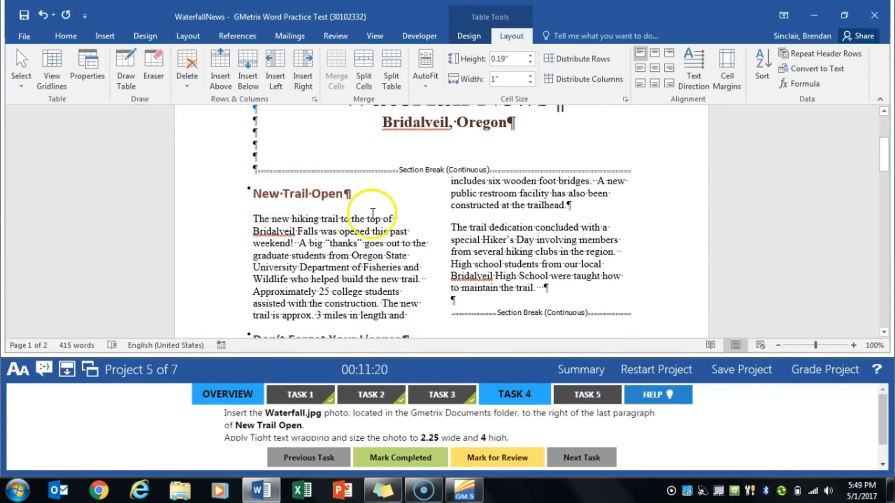
{"action": "left_click", "coordinate": [455, 227]}
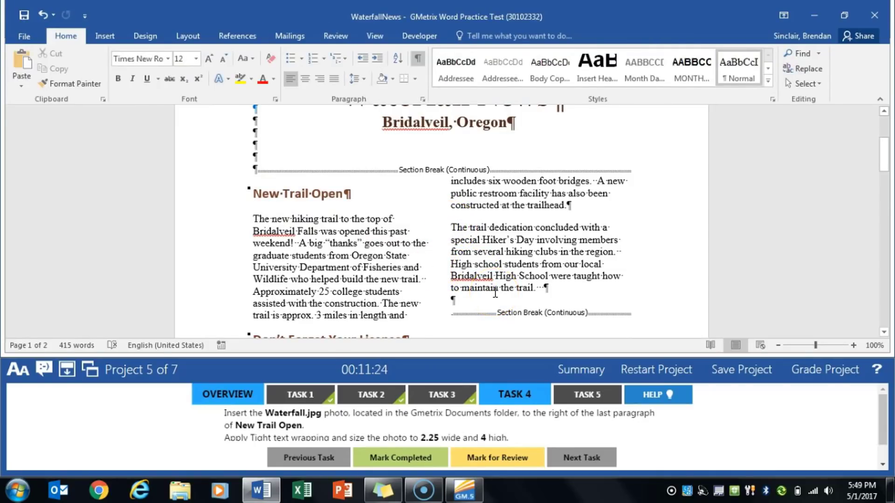
{"action": "left_click", "coordinate": [560, 294]}
{"action": "left_click", "coordinate": [114, 34]}
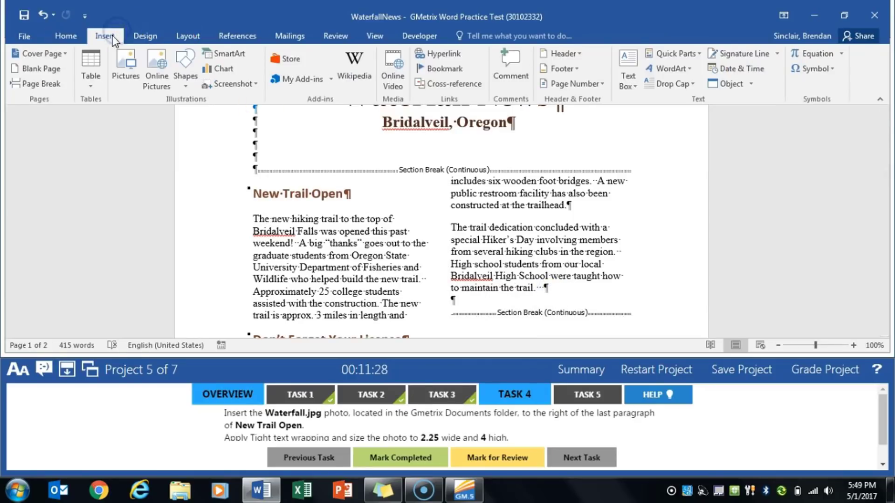
{"action": "left_click", "coordinate": [138, 72]}
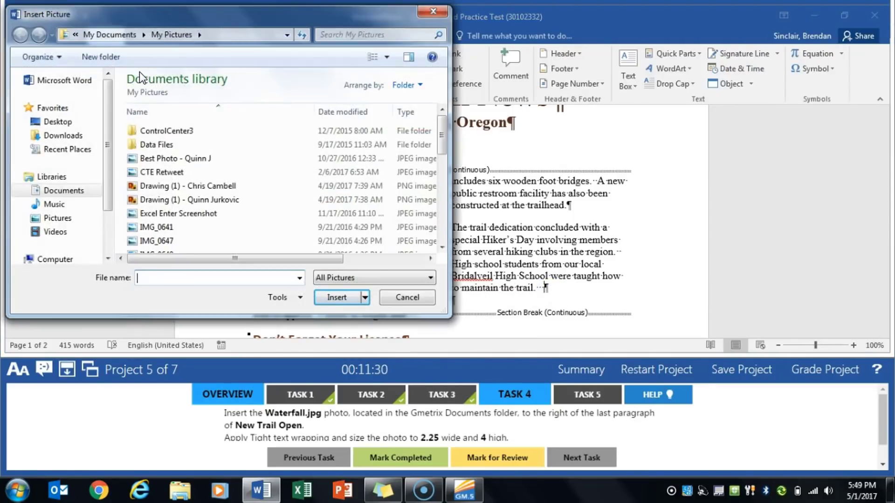
{"action": "left_click", "coordinate": [34, 190]}
{"action": "left_click", "coordinate": [169, 186]}
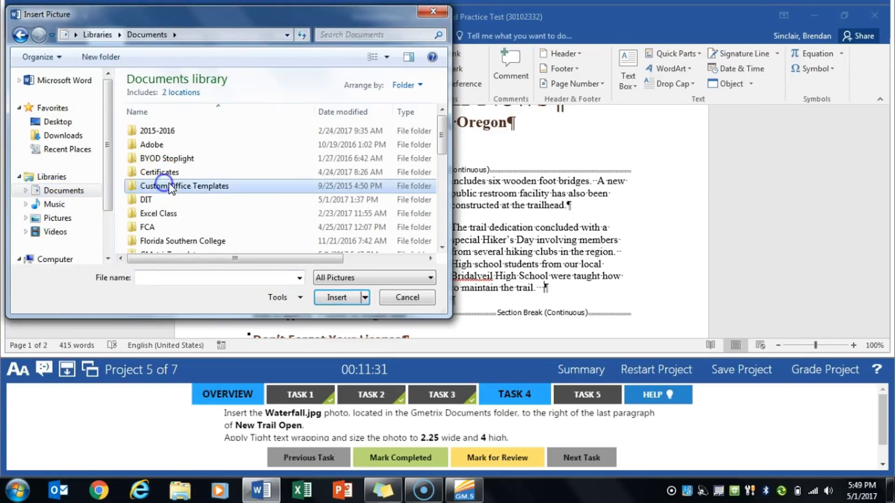
{"action": "scroll", "coordinate": [180, 223], "scroll_direction": "down", "scroll_amount": 1}
{"action": "double_click", "coordinate": [175, 222]}
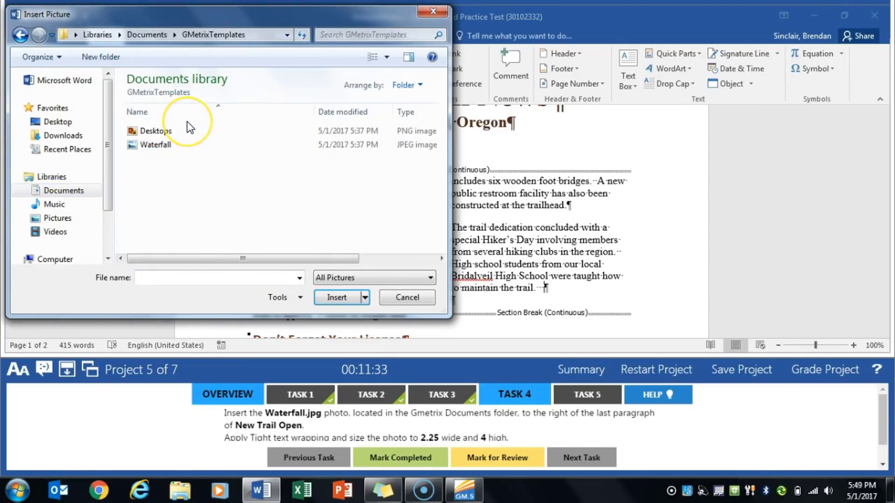
{"action": "left_click", "coordinate": [185, 142]}
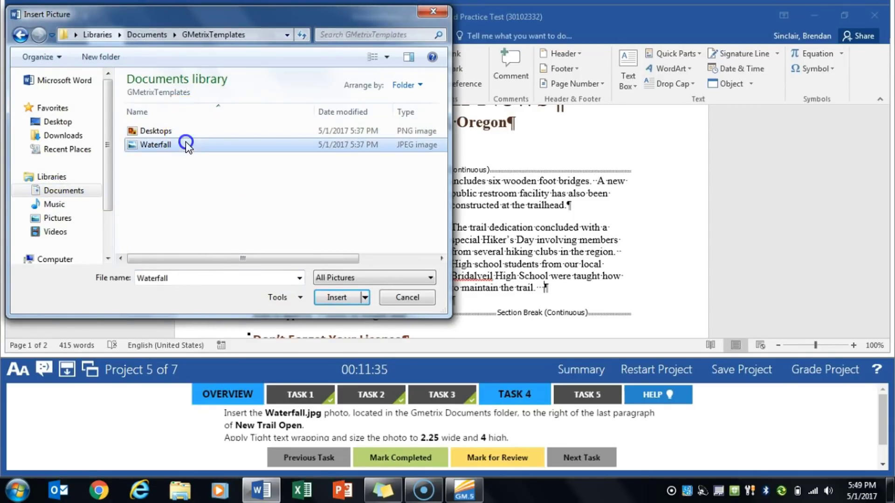
{"action": "left_click", "coordinate": [337, 297]}
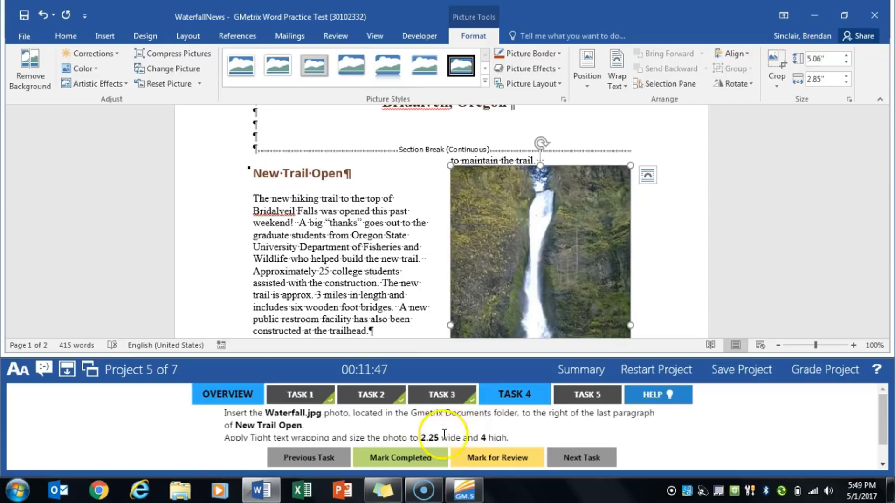
- Resize the inserted Waterfall picture to 4" high and 2.25" wide
{"action": "left_click", "coordinate": [822, 58]}
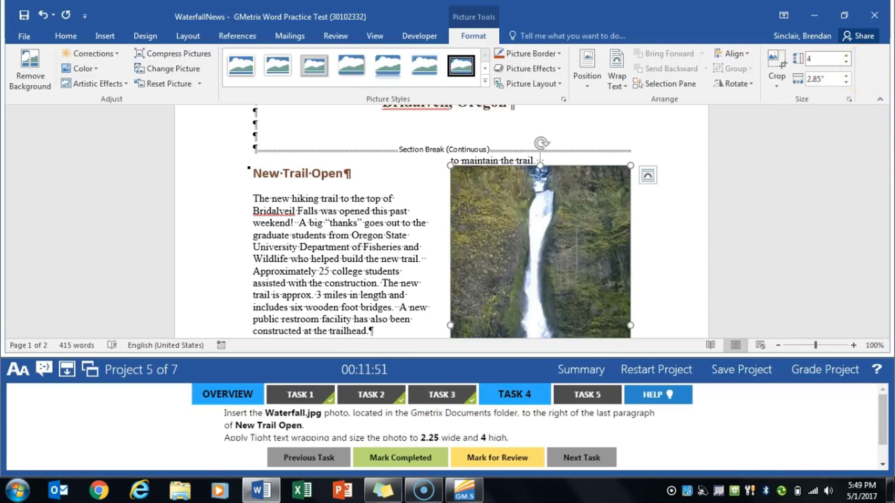
{"action": "key", "text": "Return"}
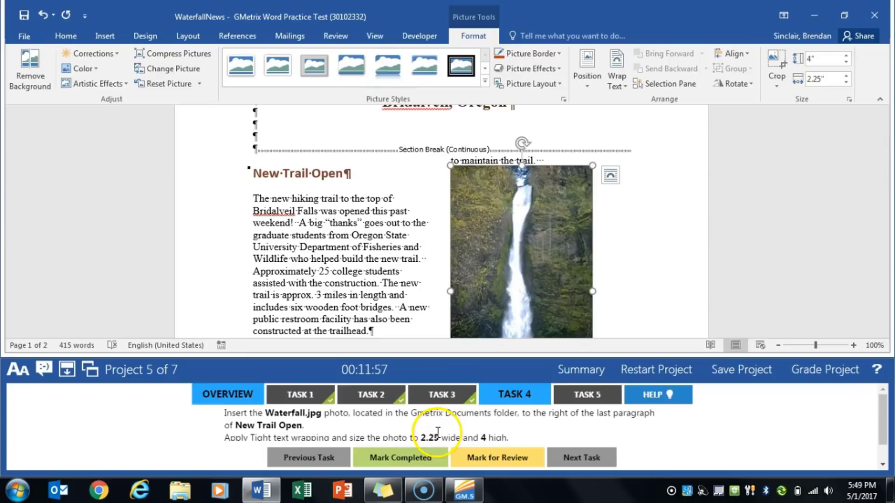
{"action": "left_click", "coordinate": [377, 425]}
{"action": "scroll", "coordinate": [252, 422], "scroll_direction": "down", "scroll_amount": 1}
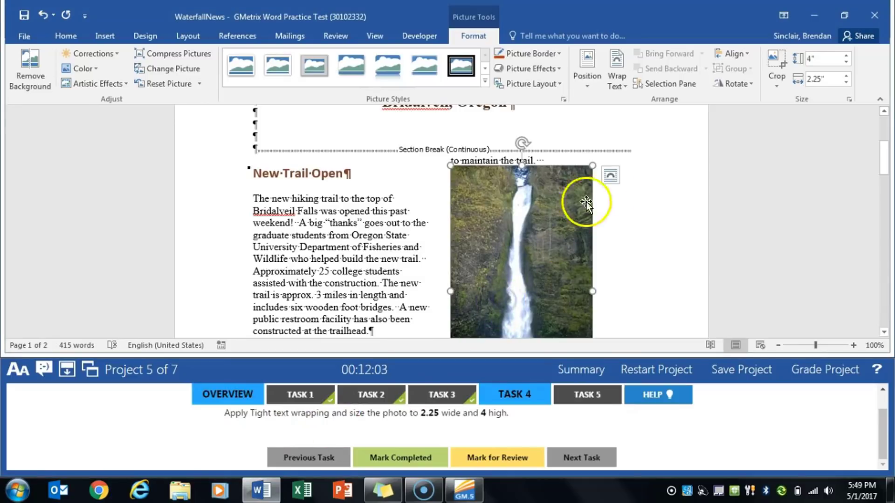
- Apply Tight text wrapping to the Waterfall picture, and mark Task 4 completed
{"action": "left_click", "coordinate": [612, 176]}
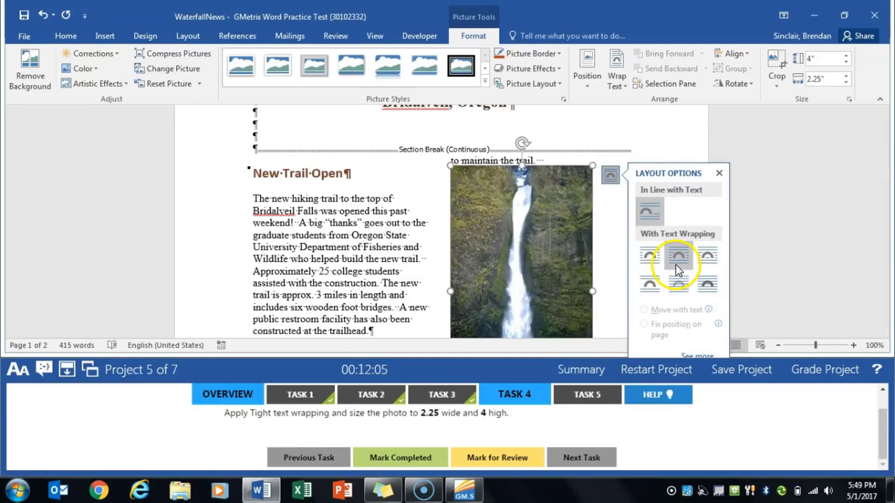
{"action": "left_click", "coordinate": [425, 233]}
{"action": "left_click", "coordinate": [474, 241]}
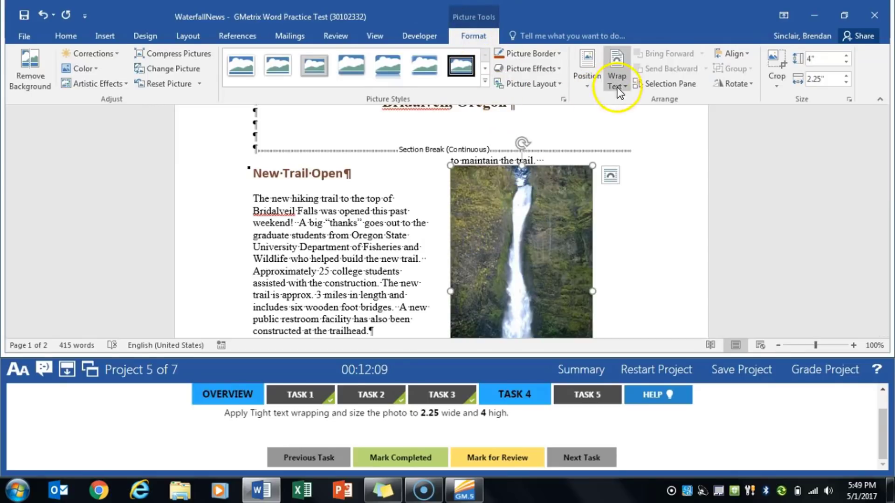
{"action": "left_click", "coordinate": [617, 84]}
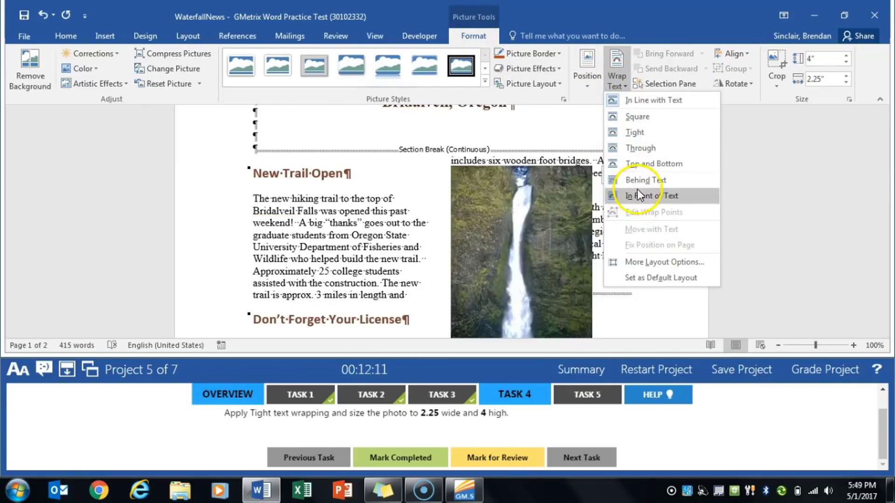
{"action": "left_click", "coordinate": [652, 133]}
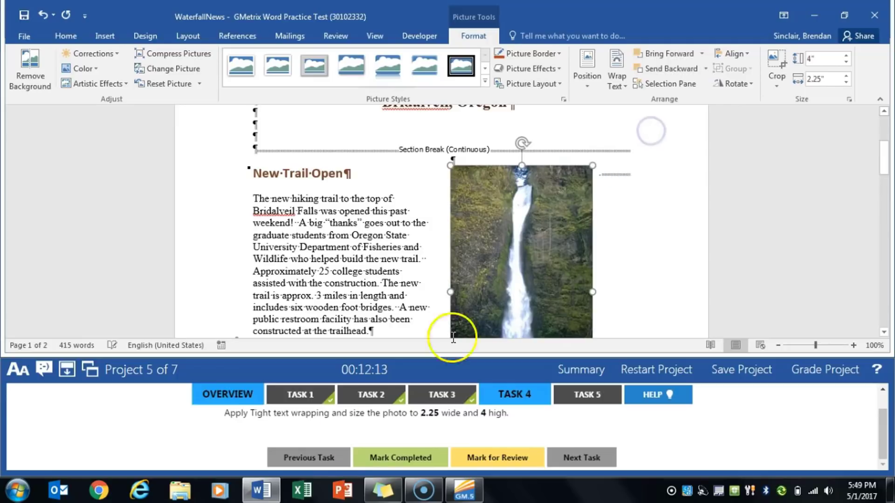
{"action": "left_click", "coordinate": [407, 458]}
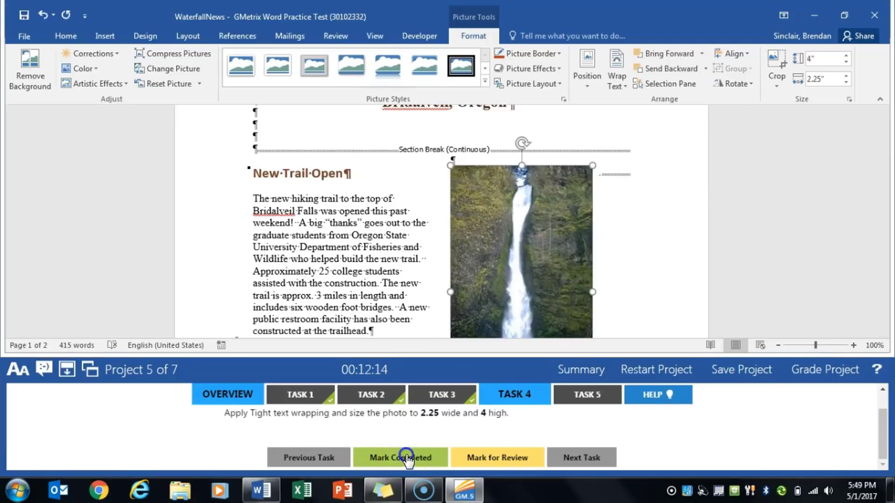
- For Task 5, insert a Basic Process SmartArt graphic in the empty paragraph above the For more information sentence on the last page
{"action": "left_click", "coordinate": [575, 393]}
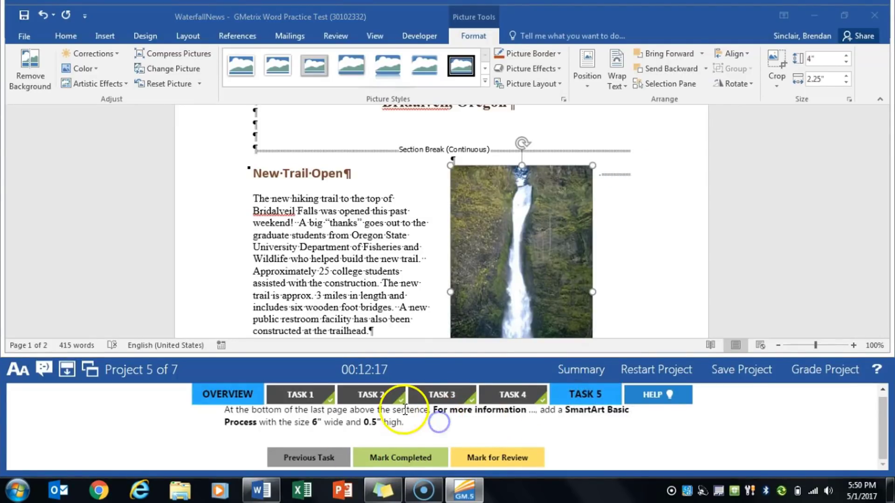
{"action": "scroll", "coordinate": [396, 269], "scroll_direction": "down", "scroll_amount": 3}
{"action": "scroll", "coordinate": [394, 269], "scroll_direction": "down", "scroll_amount": 20}
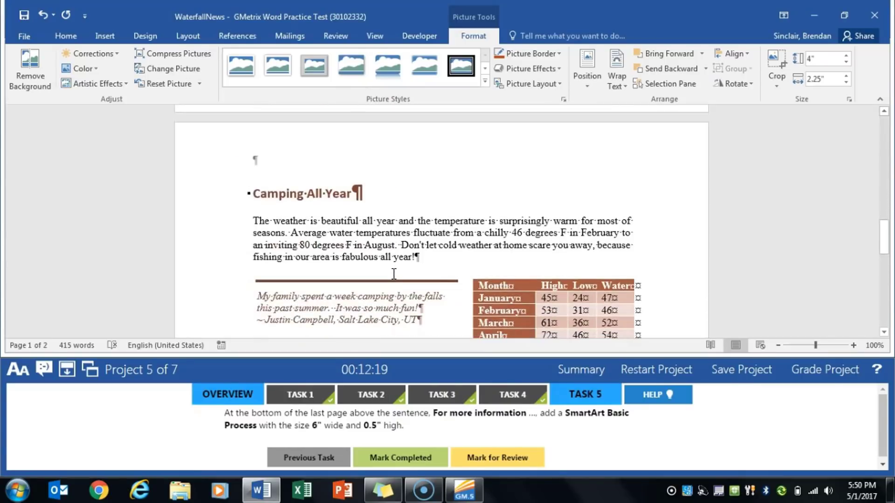
{"action": "scroll", "coordinate": [390, 276], "scroll_direction": "up", "scroll_amount": 2}
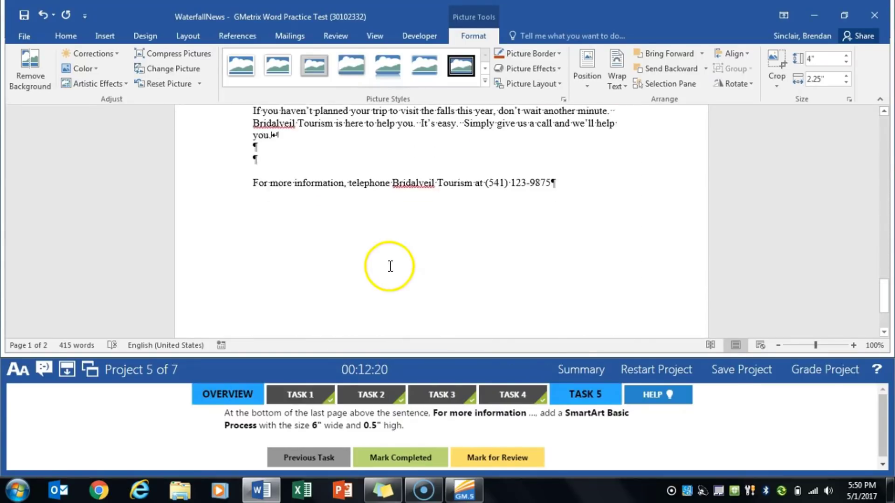
{"action": "left_click", "coordinate": [270, 172]}
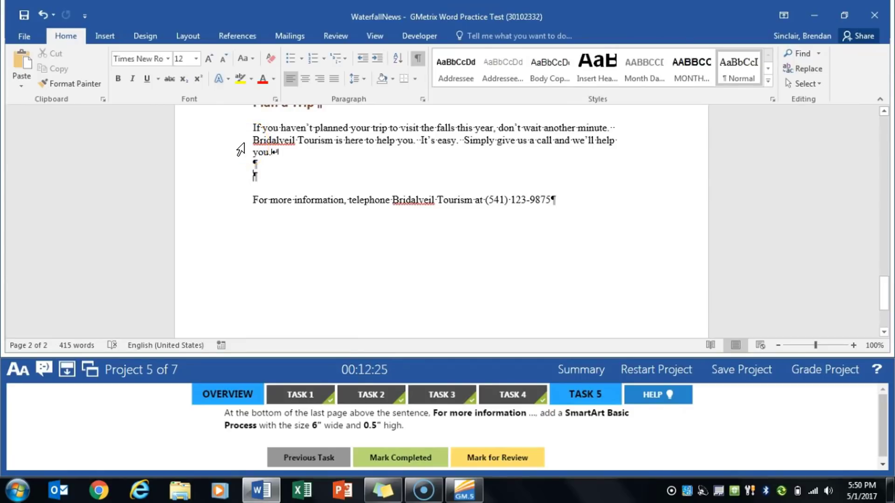
{"action": "left_click", "coordinate": [107, 37]}
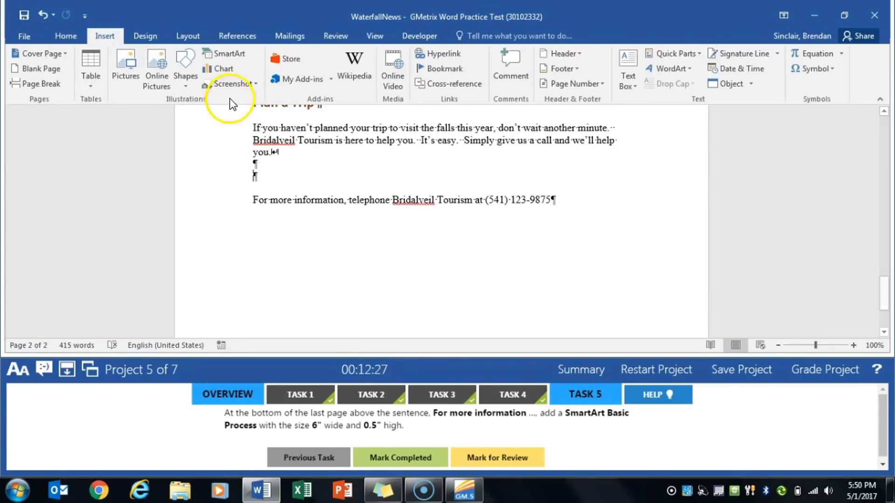
{"action": "left_click", "coordinate": [233, 54]}
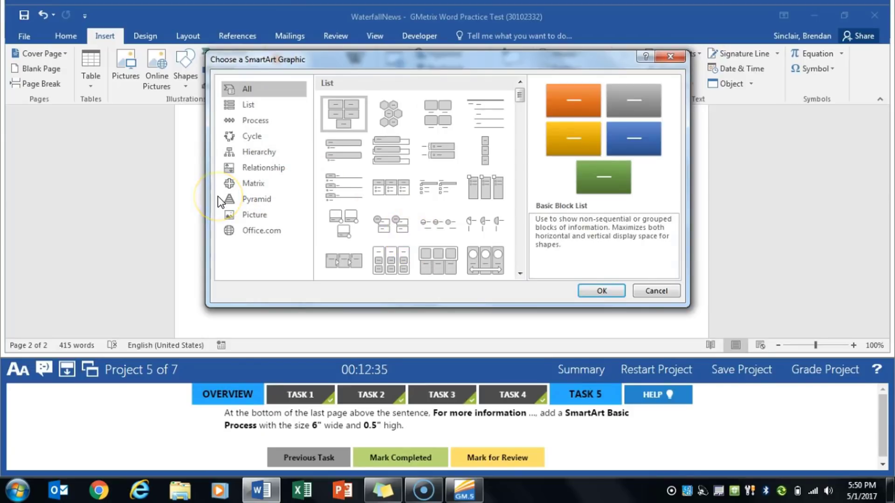
{"action": "left_click", "coordinate": [267, 124]}
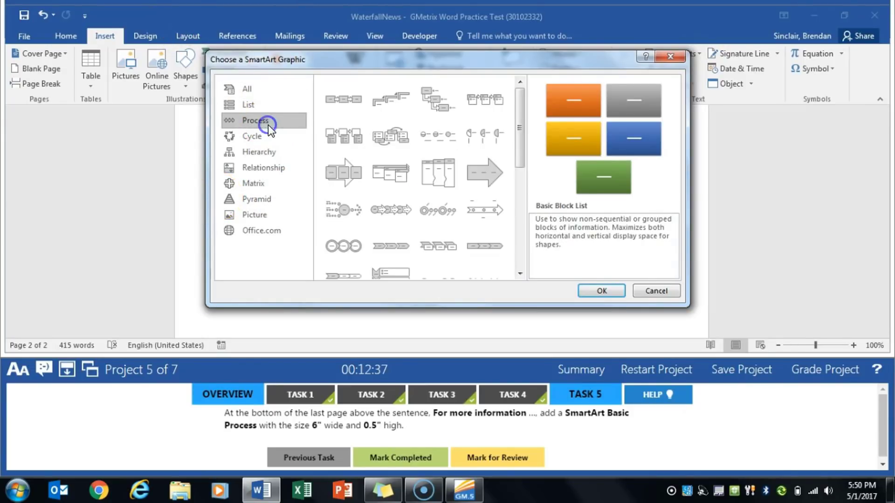
{"action": "left_click", "coordinate": [362, 141]}
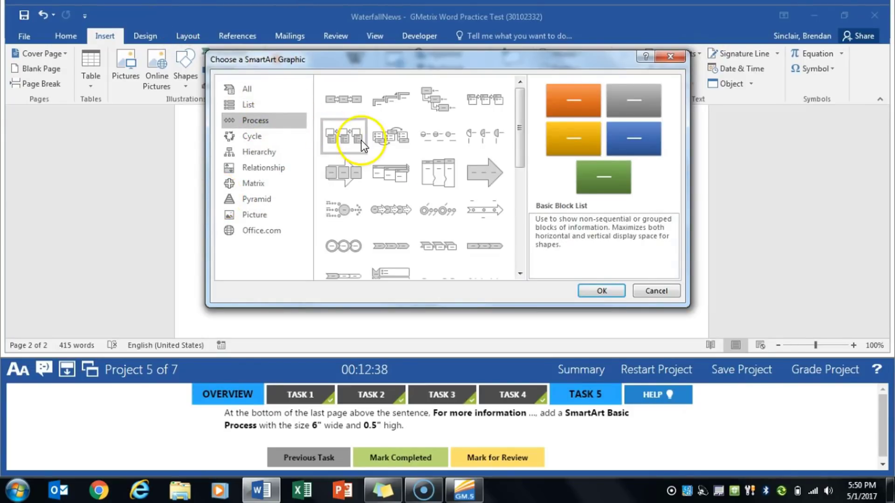
{"action": "left_click", "coordinate": [343, 101]}
{"action": "left_click", "coordinate": [601, 291]}
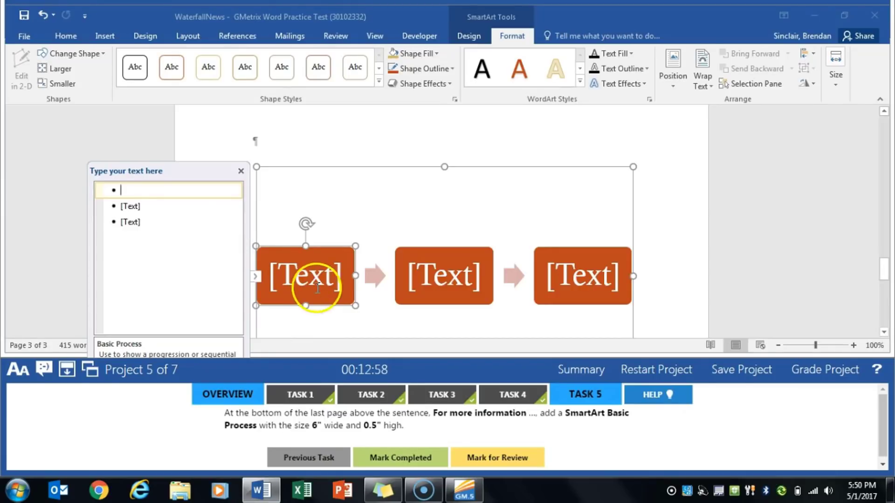
- Try setting the height of the first SmartArt shape to 0.5", and undo the change
{"action": "left_click", "coordinate": [832, 80]}
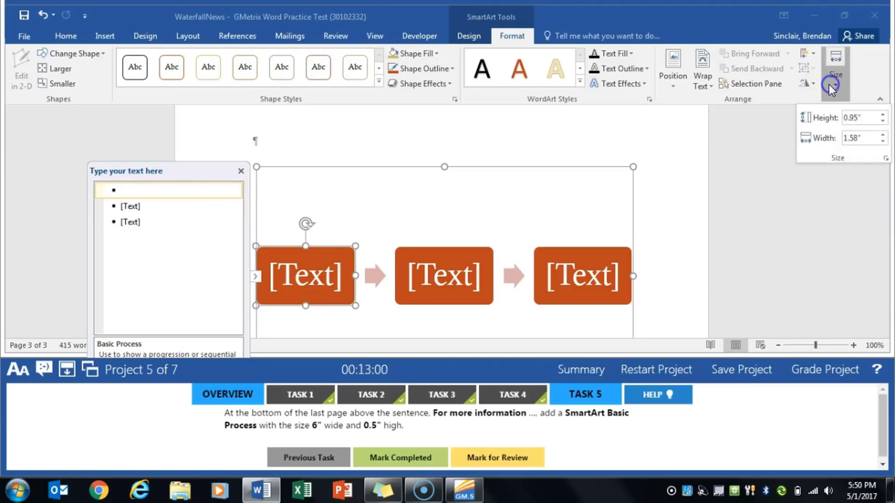
{"action": "left_click", "coordinate": [859, 117]}
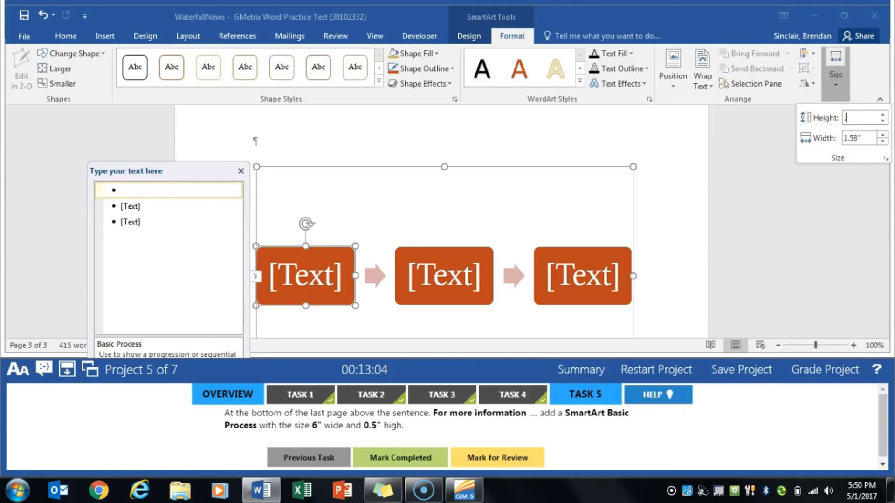
{"action": "type", "text": ".5"}
{"action": "key", "text": "Return"}
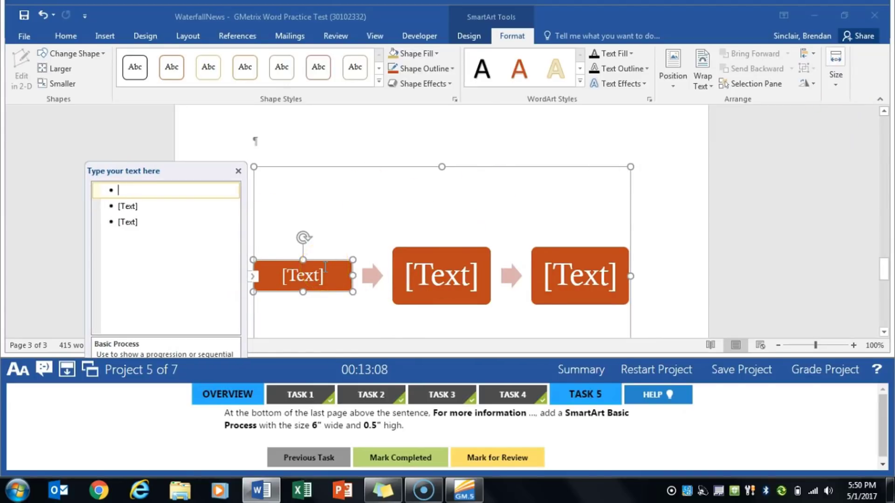
{"action": "key", "text": "ctrl+z"}
- Select the entire Basic Process SmartArt graphic and set its height to 0.5"
{"action": "left_click", "coordinate": [405, 231]}
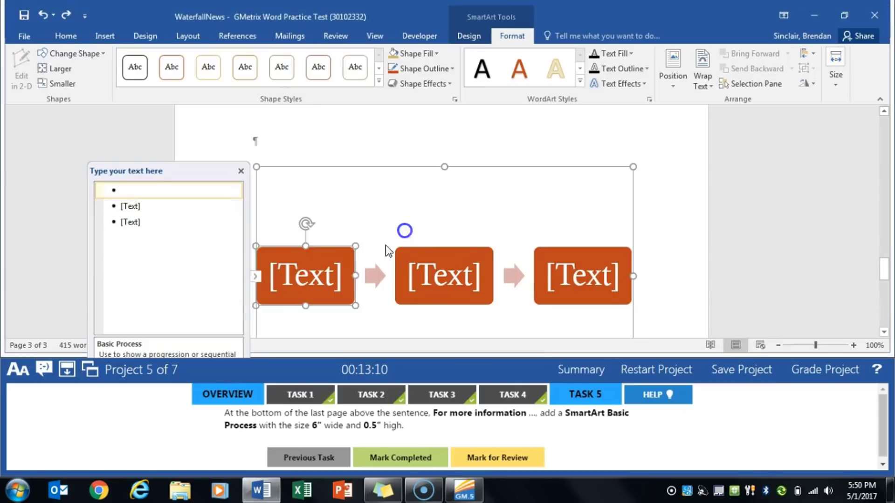
{"action": "left_click", "coordinate": [448, 196]}
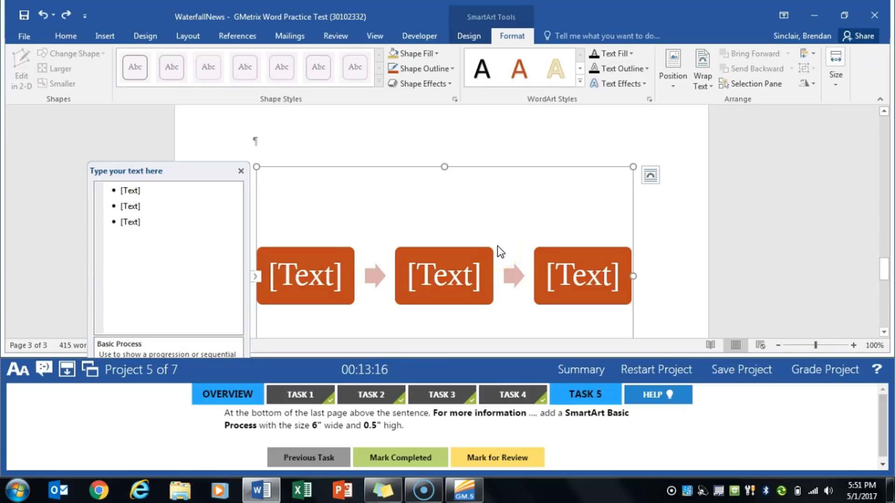
{"action": "left_click", "coordinate": [838, 88]}
{"action": "left_click", "coordinate": [861, 118]}
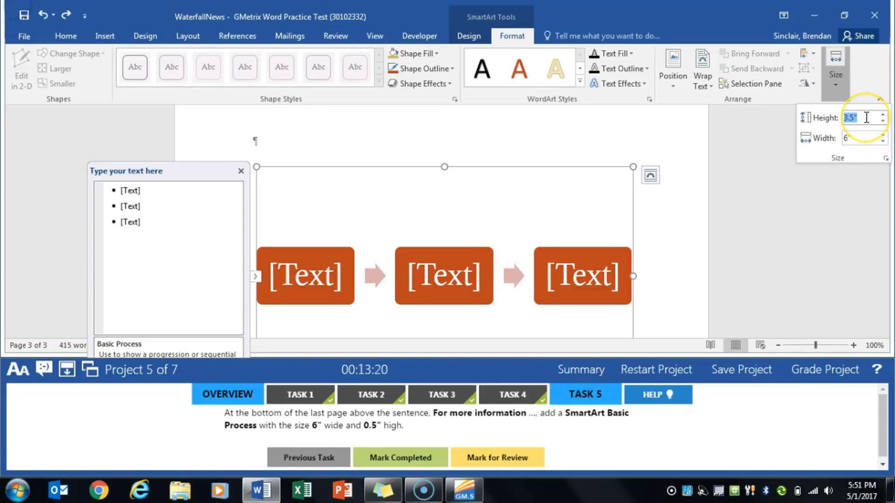
{"action": "type", "text": "5"}
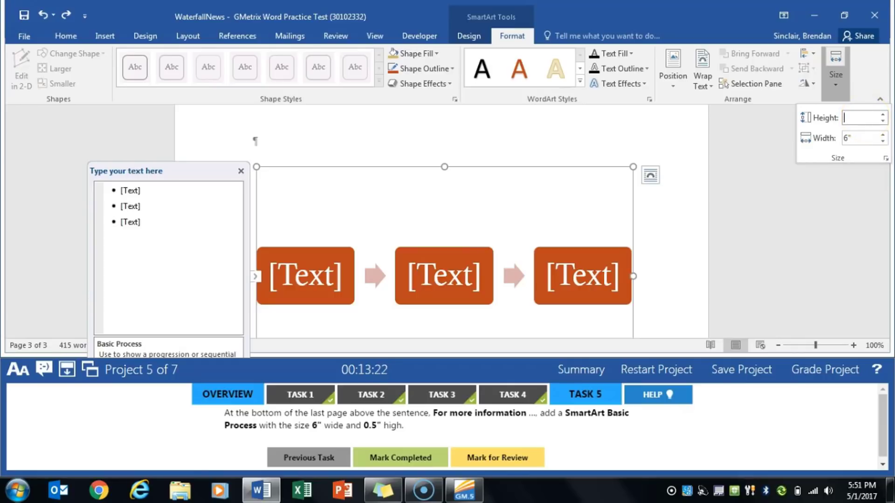
{"action": "type", "text": "0.5"}
{"action": "key", "text": "Return"}
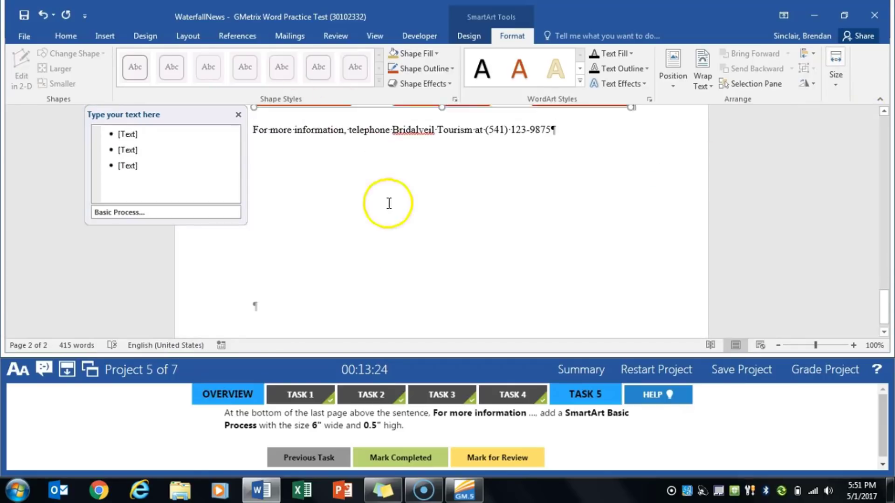
- Check the resized SmartArt graphic's dimensions, then mark Task 5 completed and submit Project 5 for grading
{"action": "scroll", "coordinate": [410, 224], "scroll_direction": "up", "scroll_amount": 5}
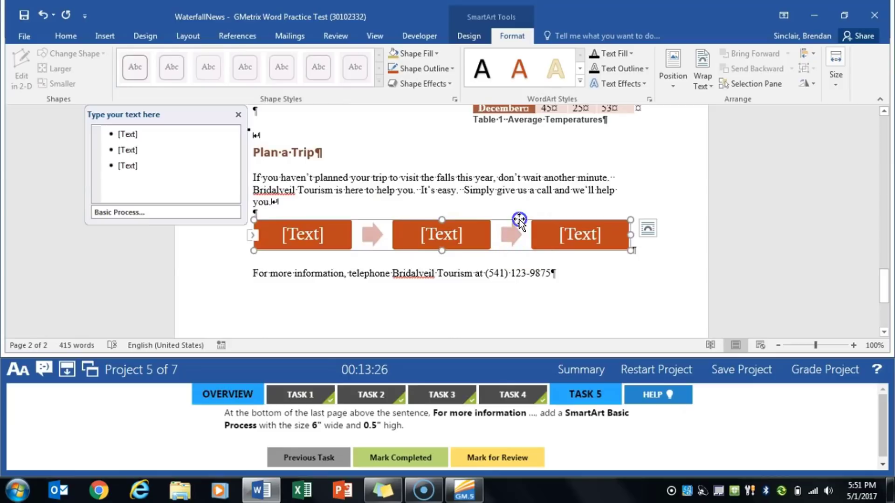
{"action": "left_click", "coordinate": [839, 82]}
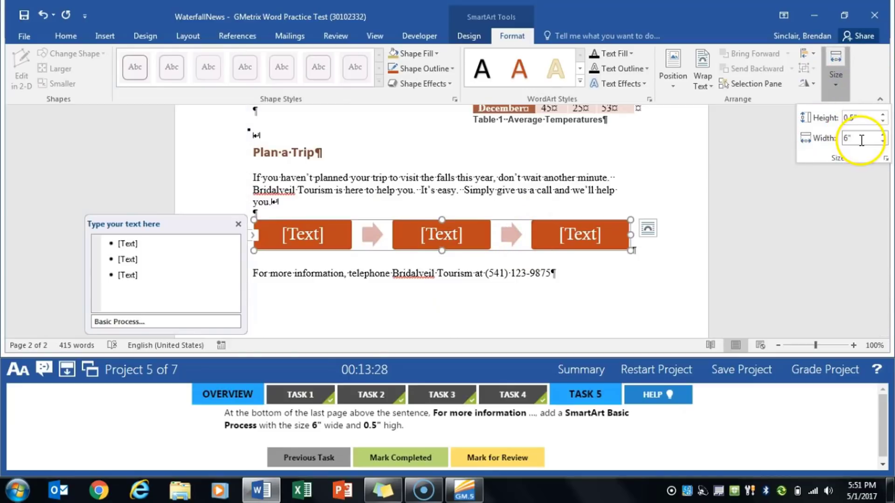
{"action": "left_click", "coordinate": [412, 458]}
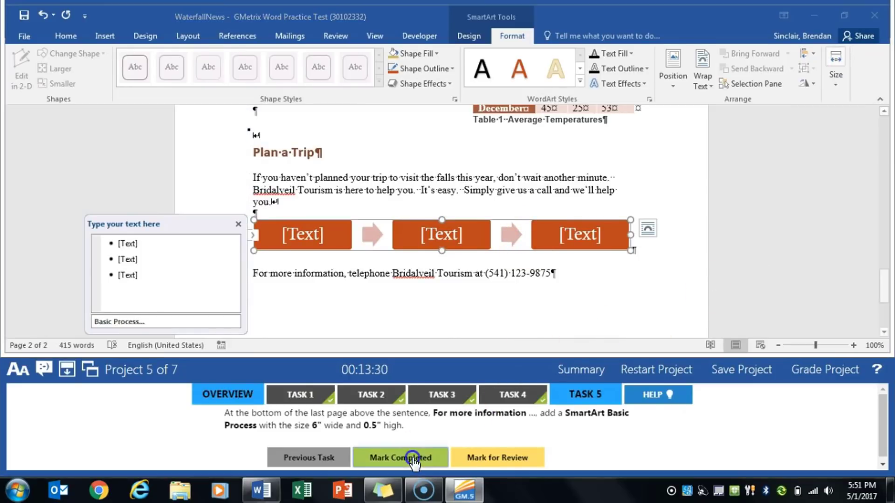
{"action": "left_click", "coordinate": [826, 370]}
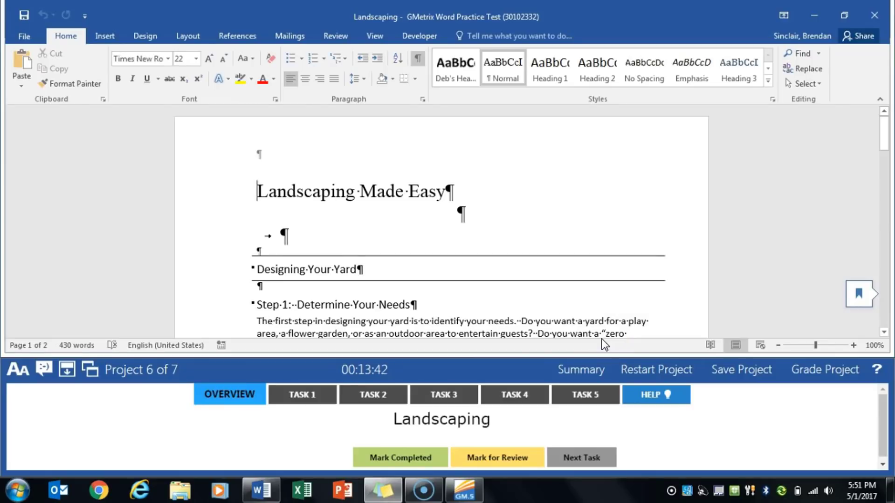
- For Task 1 of the Landscaping project, apply the Heading 3 style to General Appearance, Trunk and Crown, and mark the task completed
{"action": "left_click", "coordinate": [307, 395]}
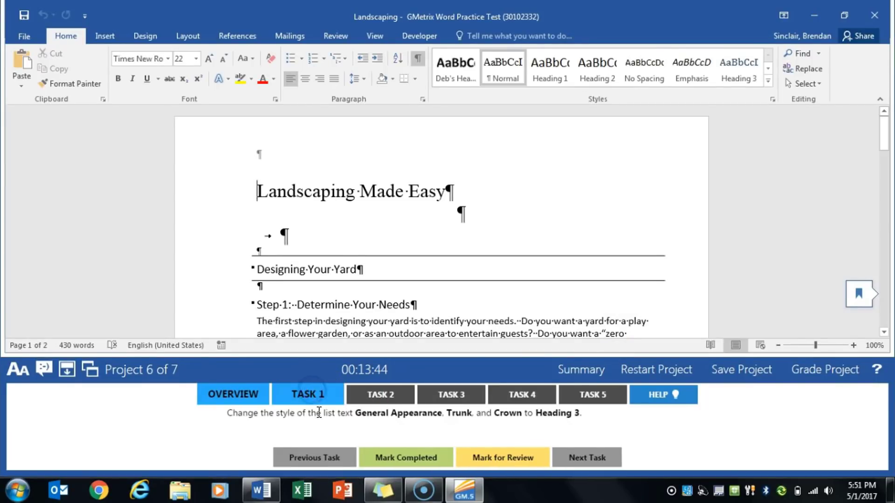
{"action": "left_click", "coordinate": [296, 322]}
{"action": "scroll", "coordinate": [296, 321], "scroll_direction": "down", "scroll_amount": 10}
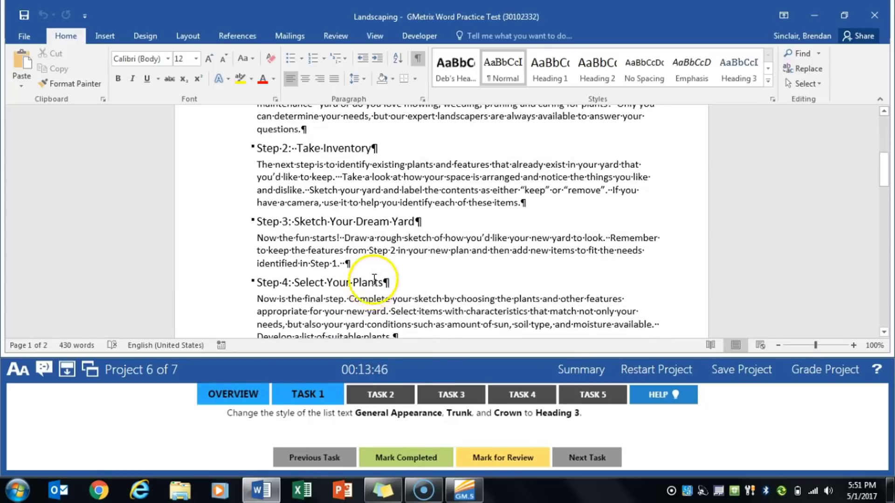
{"action": "scroll", "coordinate": [236, 386], "scroll_direction": "down", "scroll_amount": 3}
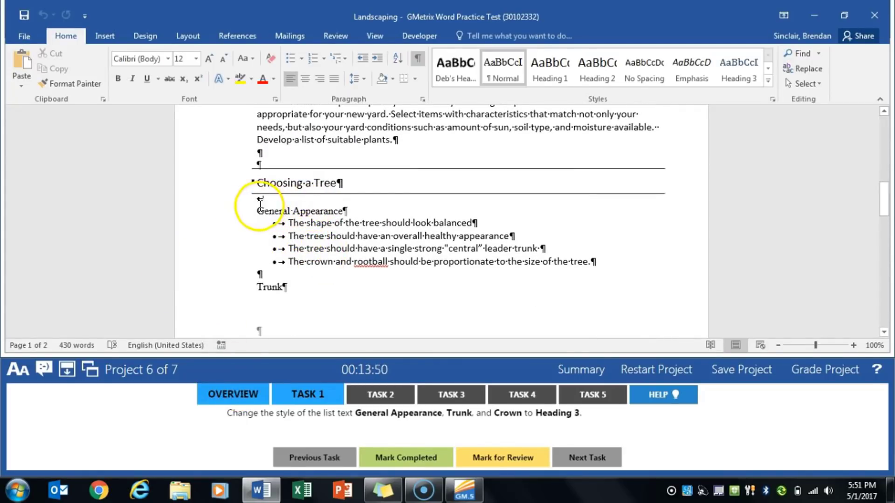
{"action": "left_click_drag", "start_coordinate": [257, 211], "coordinate": [334, 207]}
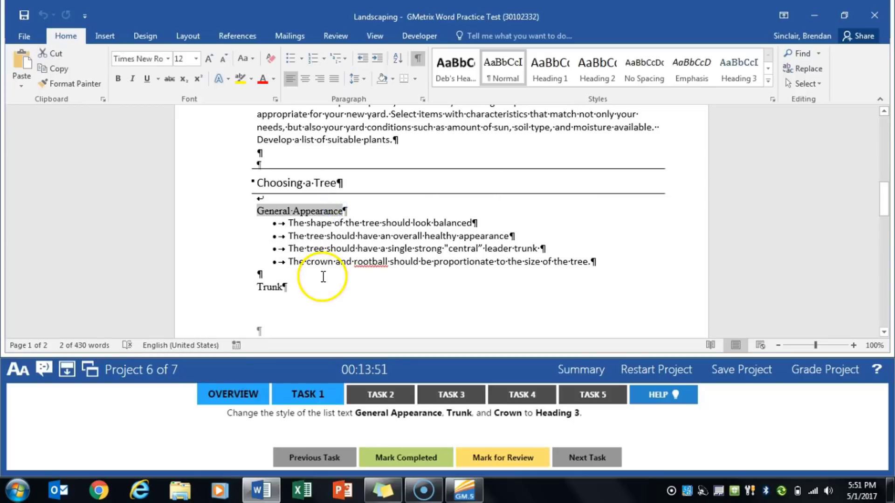
{"action": "double_click", "coordinate": [272, 287], "text": "ctrl"}
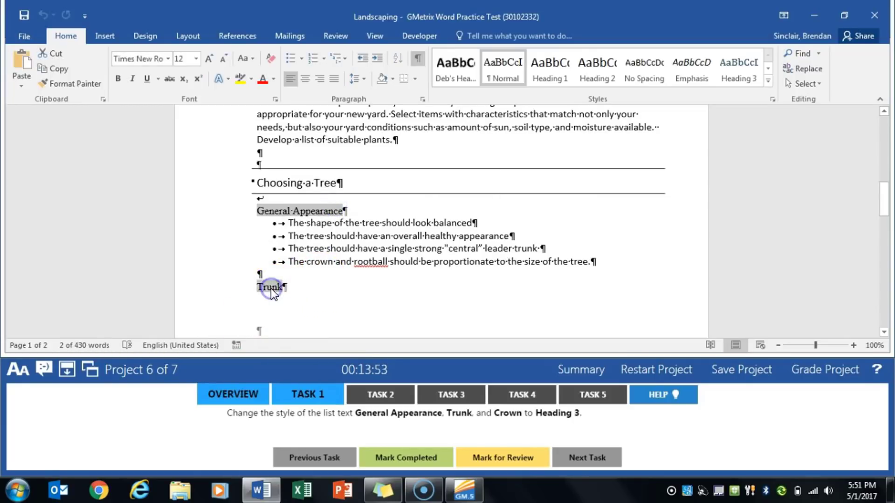
{"action": "scroll", "coordinate": [277, 298], "scroll_direction": "down", "scroll_amount": 7}
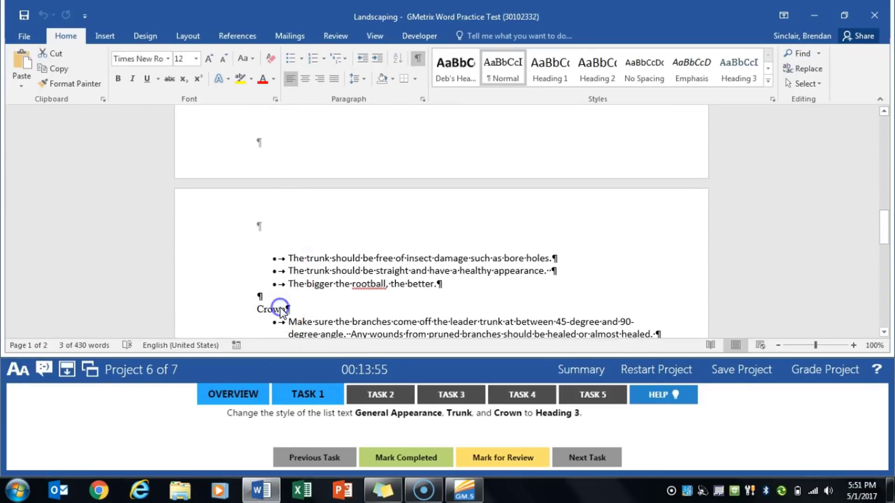
{"action": "double_click", "coordinate": [275, 309], "text": "ctrl"}
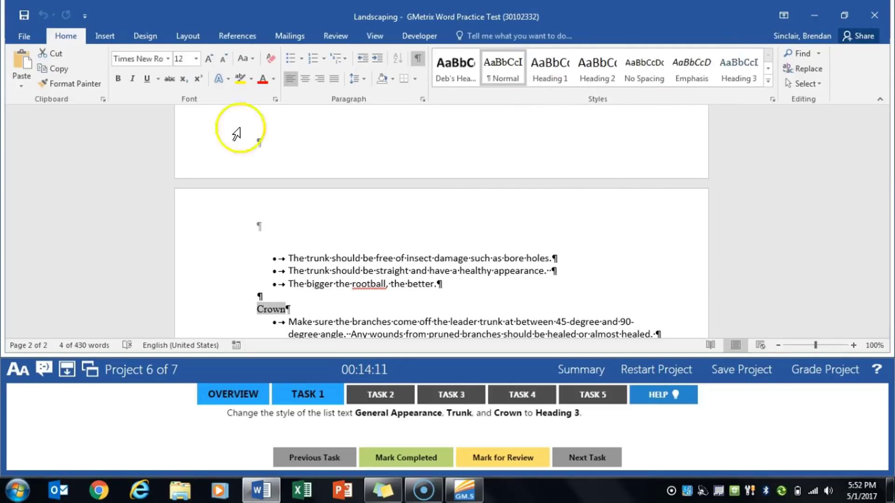
{"action": "left_click", "coordinate": [755, 80]}
{"action": "left_click", "coordinate": [755, 80]}
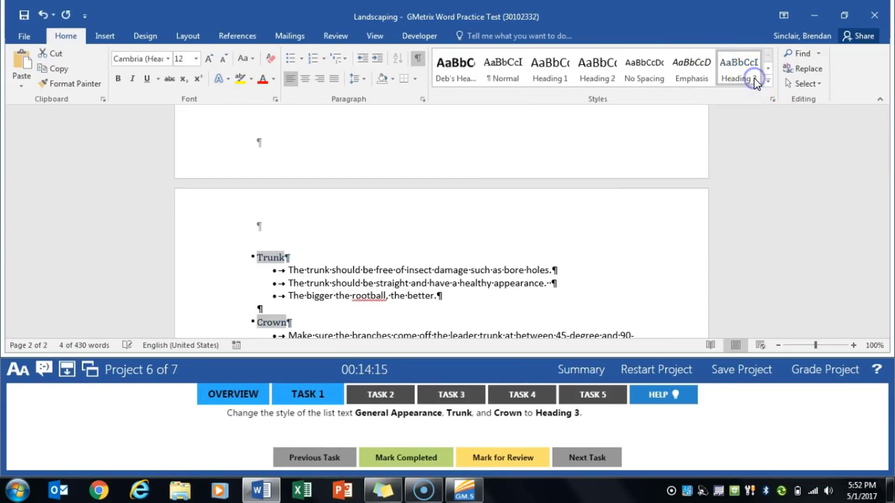
{"action": "left_click", "coordinate": [417, 458]}
- For Task 2, convert the title Landscaping Made Easy to WordArt Fill - Olive Green, Accent 3, Sharp Bevel, and mark the task completed
{"action": "left_click", "coordinate": [392, 391]}
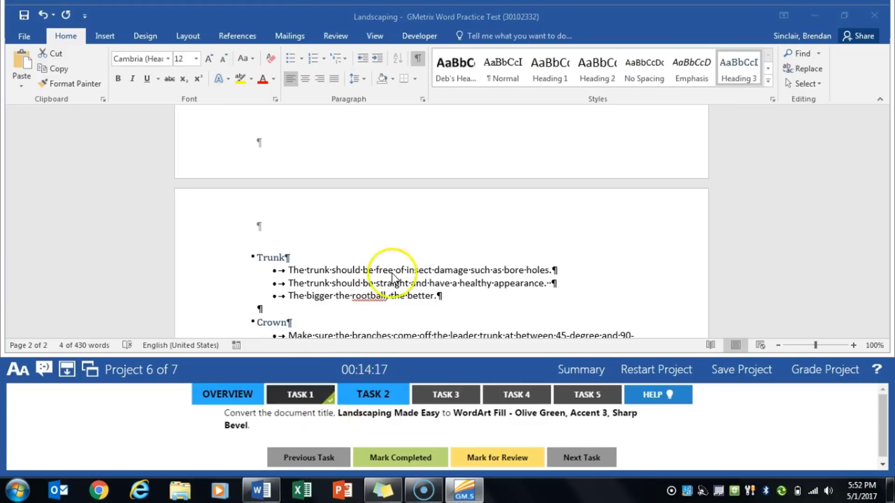
{"action": "left_click", "coordinate": [419, 257]}
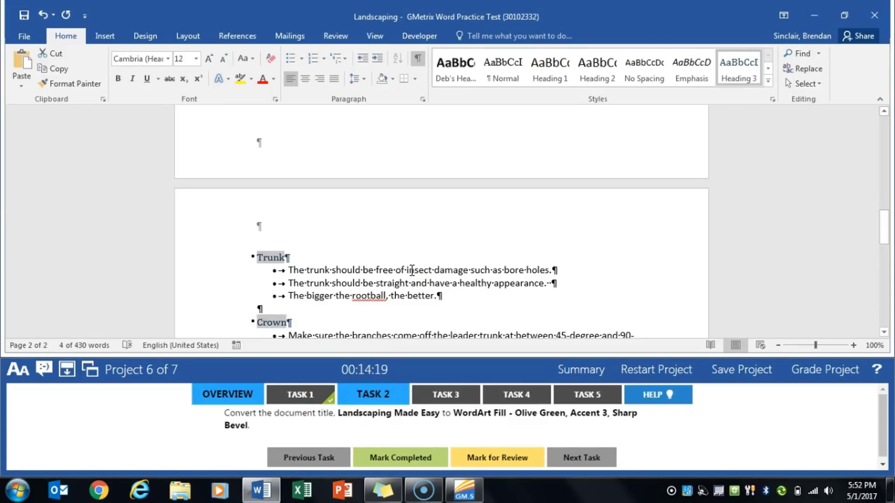
{"action": "scroll", "coordinate": [415, 265], "scroll_direction": "up", "scroll_amount": 15}
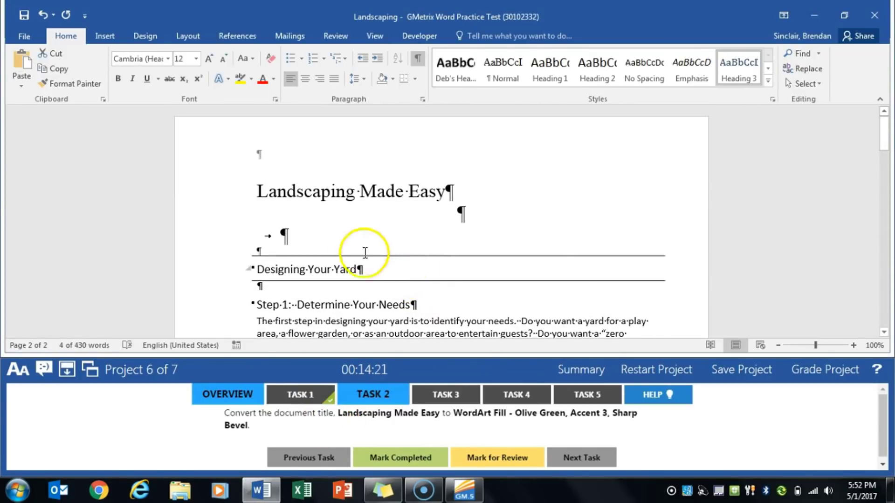
{"action": "left_click_drag", "start_coordinate": [256, 186], "coordinate": [437, 188]}
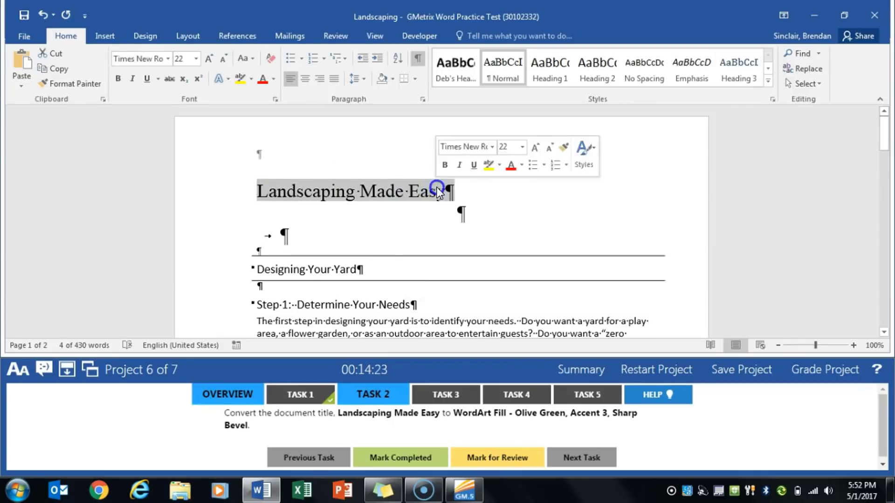
{"action": "left_click", "coordinate": [105, 36]}
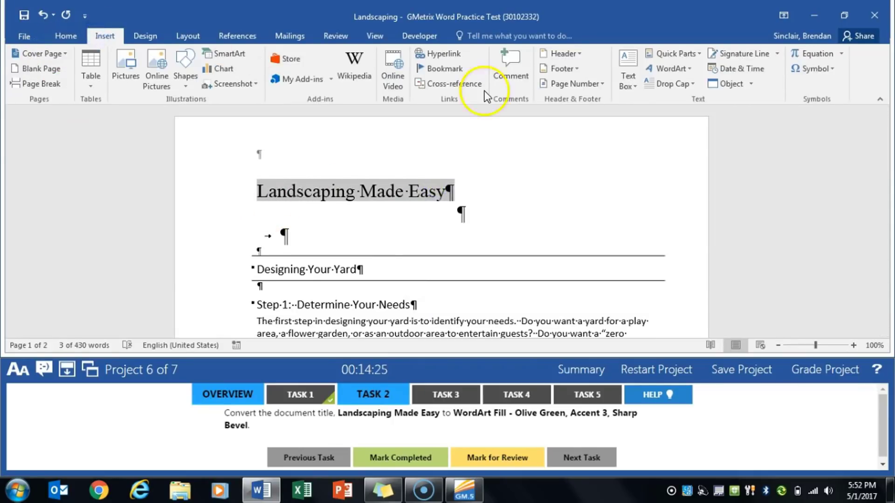
{"action": "left_click", "coordinate": [692, 68]}
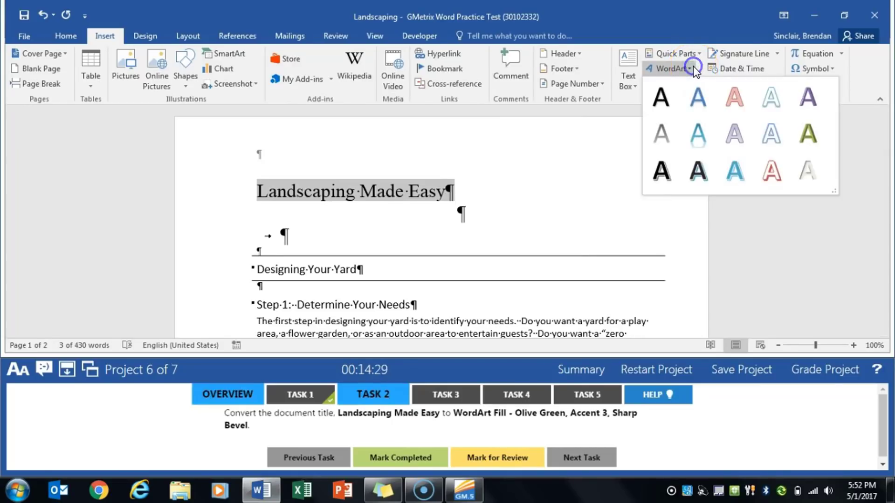
{"action": "left_click", "coordinate": [808, 129]}
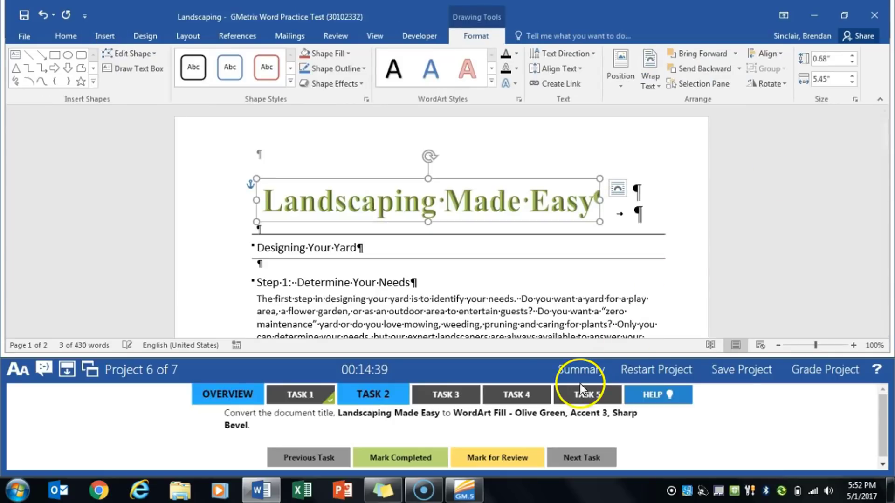
{"action": "left_click", "coordinate": [402, 457]}
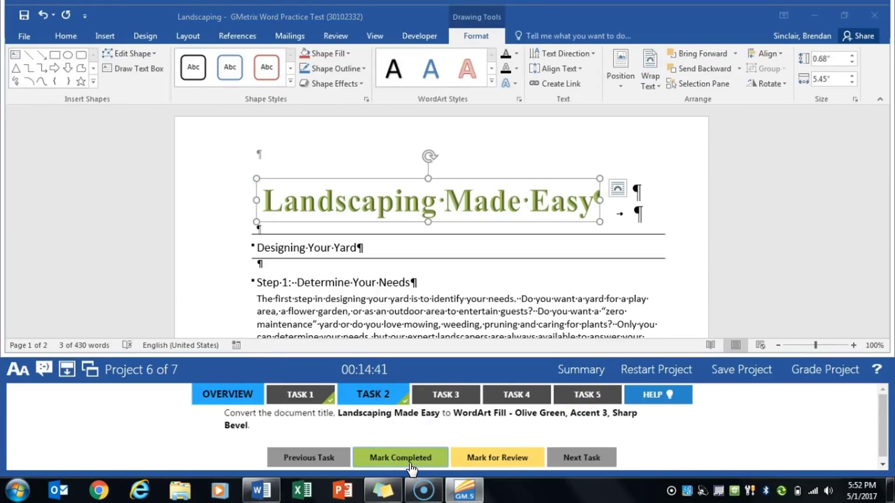
- For Task 3, select the lists from General Appearance through "height of the tree." and choose the two-column preset in the Columns dialog
{"action": "left_click", "coordinate": [445, 392]}
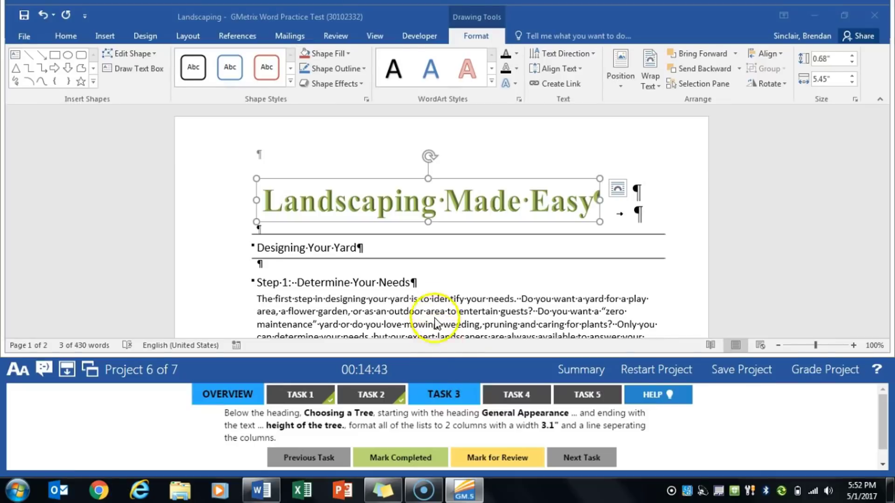
{"action": "scroll", "coordinate": [433, 321], "scroll_direction": "down", "scroll_amount": 3}
{"action": "scroll", "coordinate": [437, 348], "scroll_direction": "down", "scroll_amount": 8}
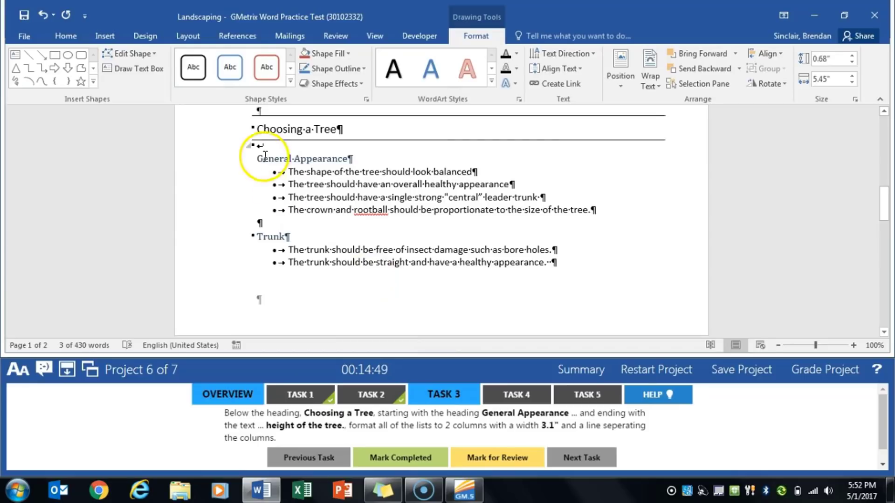
{"action": "left_click_drag", "start_coordinate": [255, 156], "coordinate": [479, 181]}
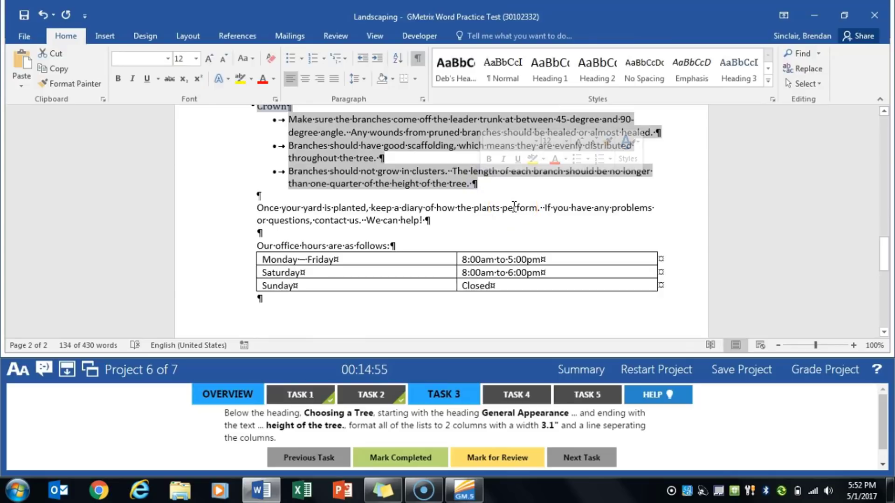
{"action": "left_click", "coordinate": [186, 37]}
{"action": "left_click", "coordinate": [128, 84]}
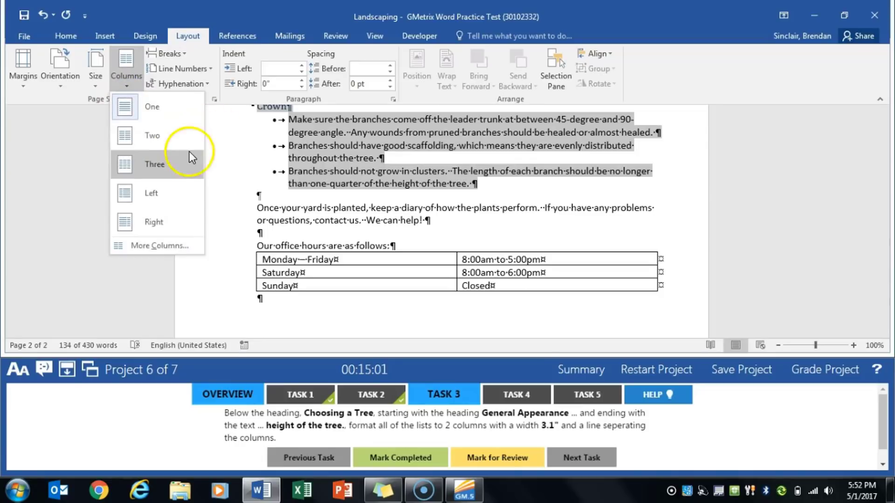
{"action": "left_click", "coordinate": [161, 246]}
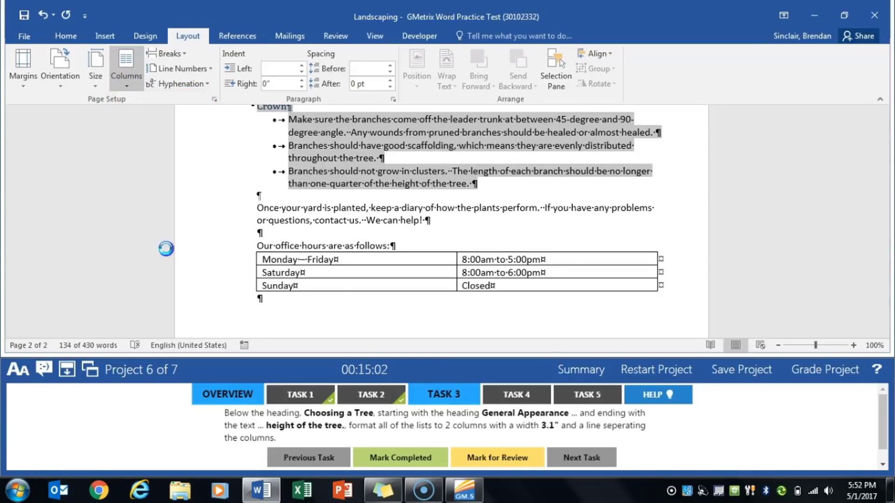
{"action": "left_click", "coordinate": [399, 111]}
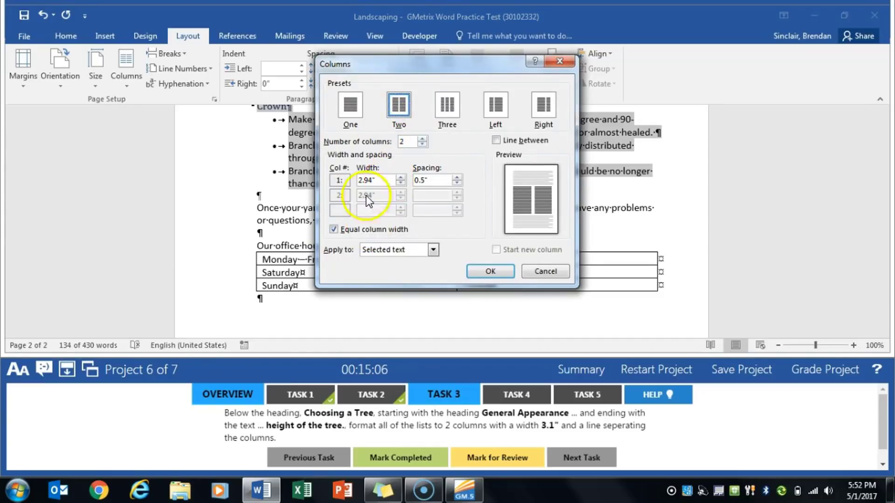
- Set the column width to 3.1", add a line between the columns, and apply the layout to the selected lists
{"action": "left_click_drag", "start_coordinate": [382, 179], "coordinate": [346, 180]}
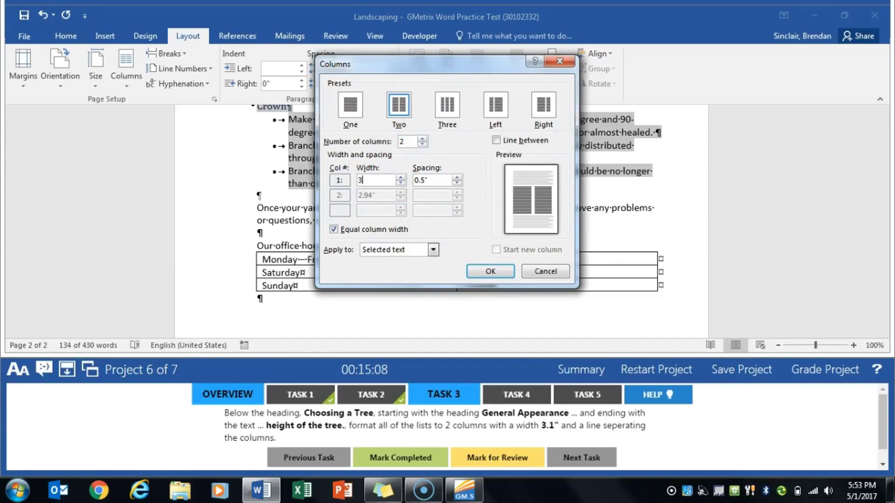
{"action": "type", "text": "3/1"}
{"action": "key", "text": "Return"}
{"action": "key", "text": "Return"}
{"action": "type", "text": "3.1"}
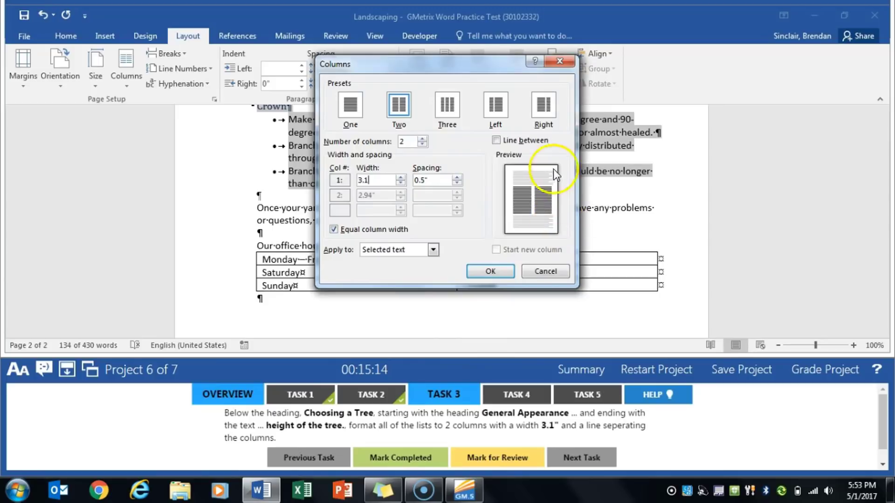
{"action": "left_click", "coordinate": [503, 141]}
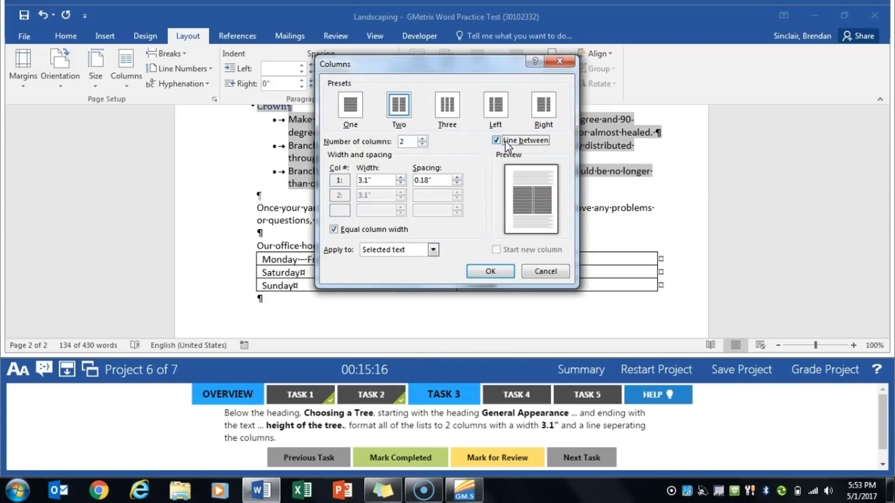
{"action": "left_click", "coordinate": [505, 278]}
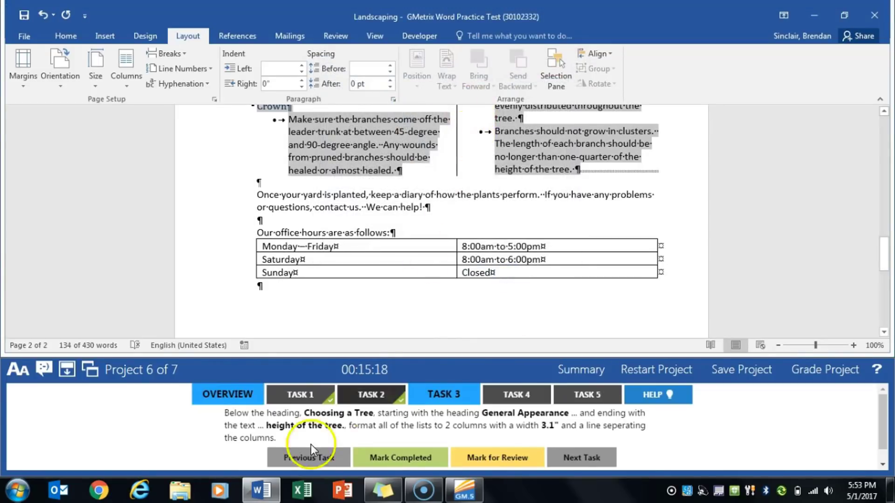
- Mark Task 3 completed and, for Task 4, insert a column break just before the bullet "Branches should not grow in clusters"
{"action": "left_click", "coordinate": [398, 461]}
{"action": "left_click", "coordinate": [509, 394]}
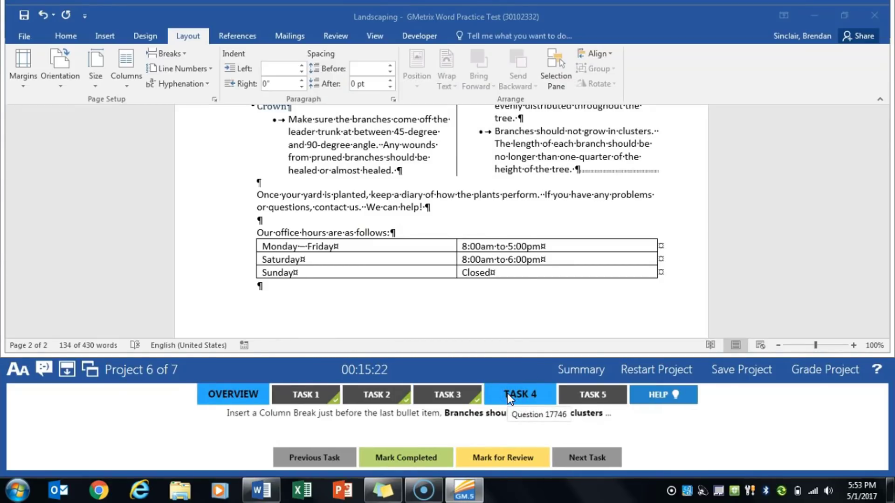
{"action": "left_click", "coordinate": [365, 175]}
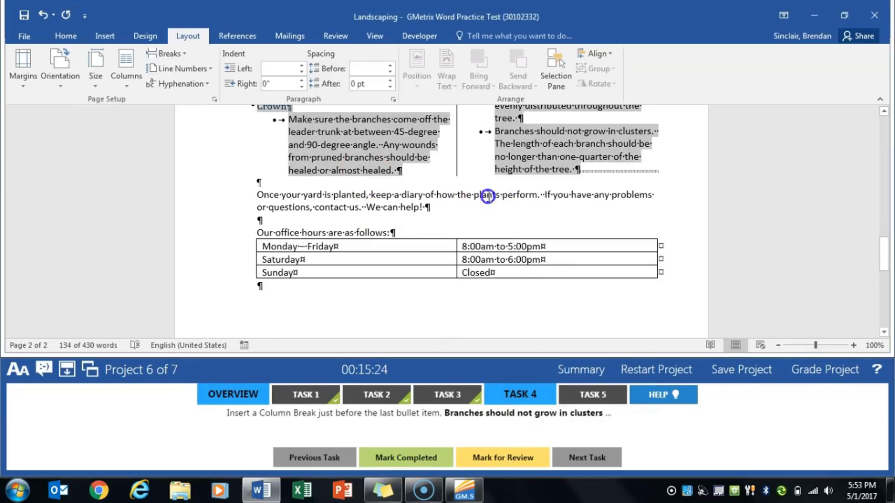
{"action": "scroll", "coordinate": [490, 206], "scroll_direction": "up", "scroll_amount": 5}
{"action": "left_click", "coordinate": [496, 257]}
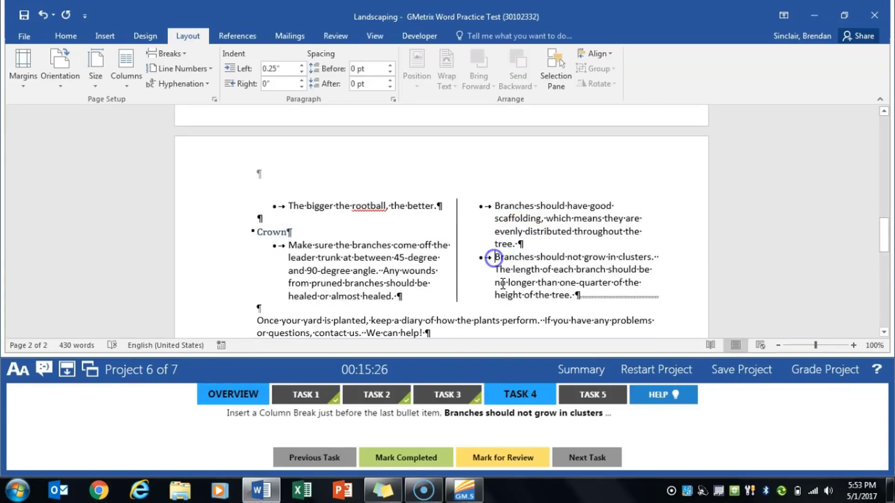
{"action": "left_click", "coordinate": [183, 52]}
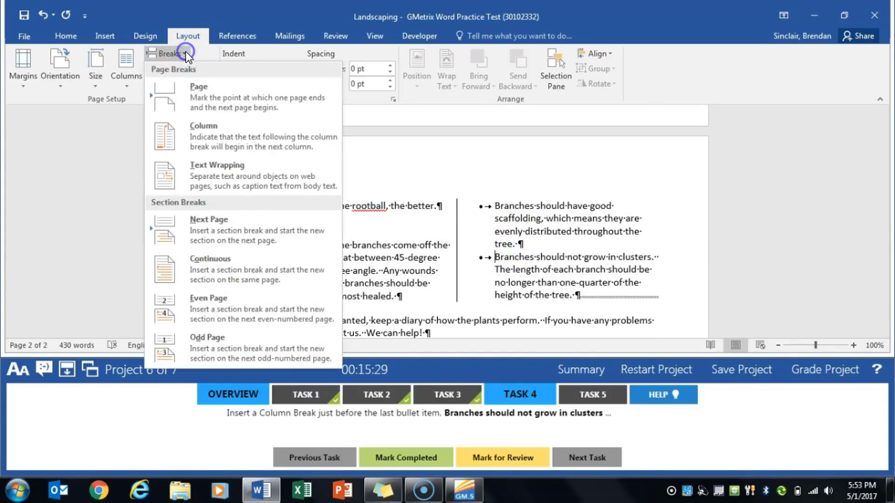
{"action": "left_click", "coordinate": [261, 137]}
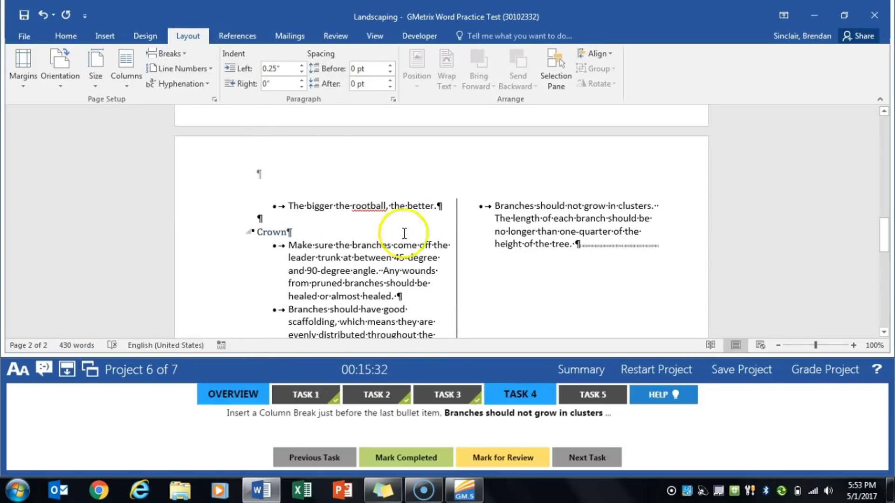
{"action": "scroll", "coordinate": [400, 228], "scroll_direction": "down", "scroll_amount": 3}
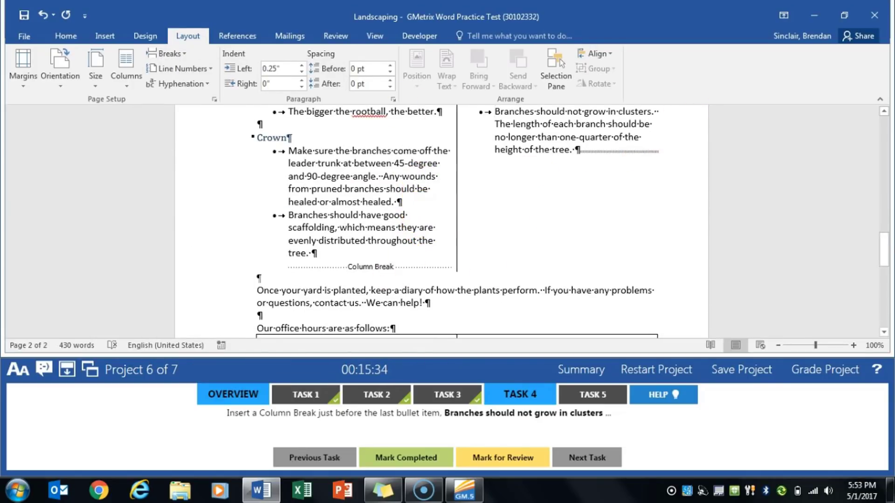
- Review the two-column layout with the formatting marks hidden, and show the marks again
{"action": "left_click", "coordinate": [66, 36]}
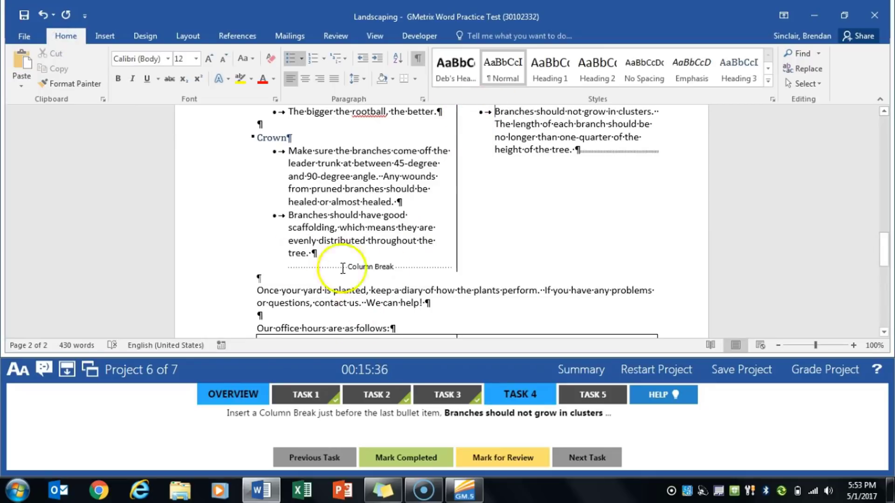
{"action": "left_click", "coordinate": [418, 58]}
{"action": "scroll", "coordinate": [473, 230], "scroll_direction": "up", "scroll_amount": 3}
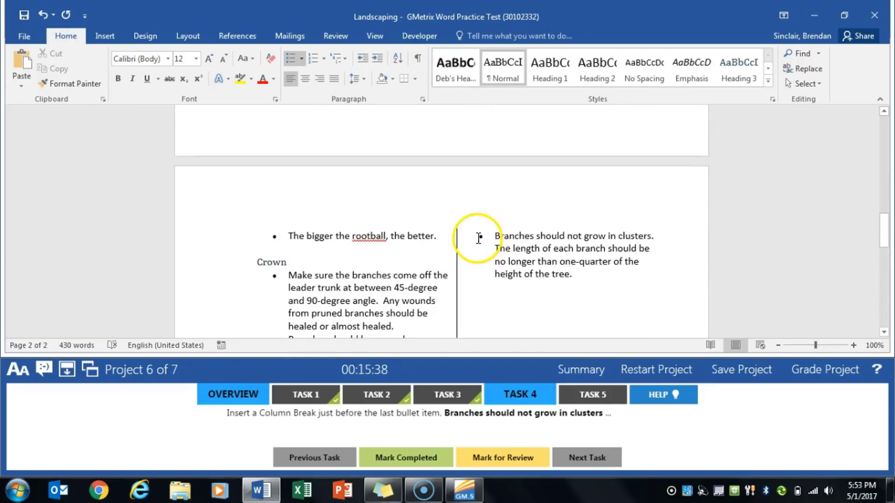
{"action": "scroll", "coordinate": [493, 235], "scroll_direction": "down", "scroll_amount": 3}
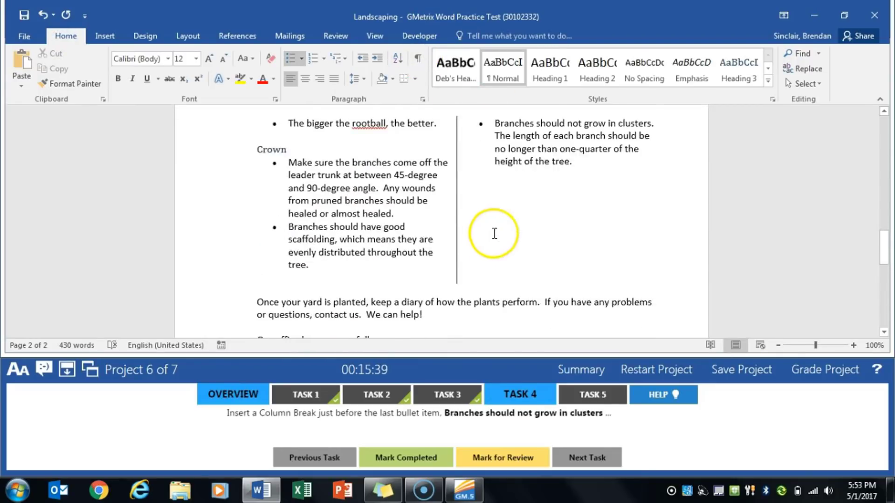
{"action": "left_click", "coordinate": [423, 60]}
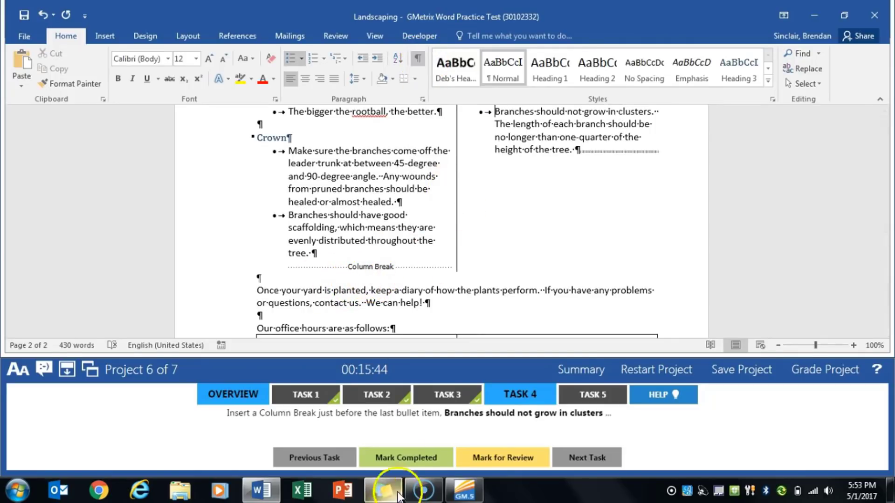
- Mark Task 4 completed and, for Task 5, open the table properties of the office hours table
{"action": "left_click", "coordinate": [406, 458]}
{"action": "left_click", "coordinate": [589, 394]}
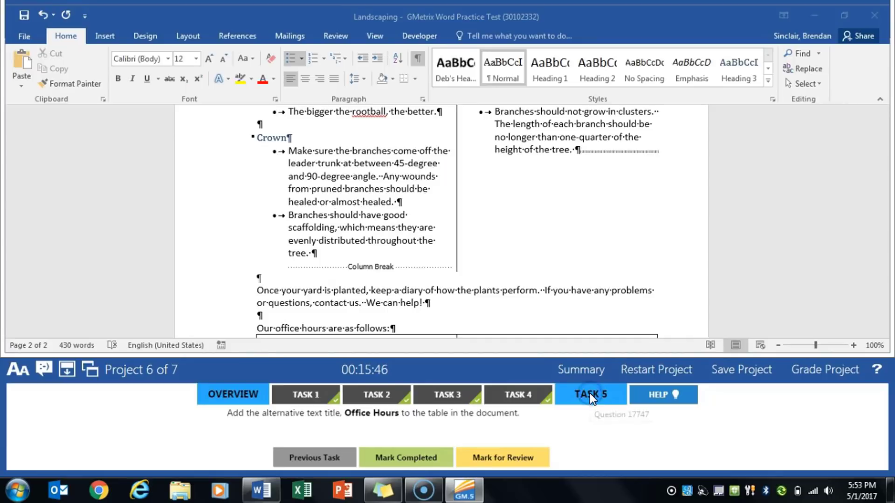
{"action": "scroll", "coordinate": [559, 255], "scroll_direction": "down", "scroll_amount": 7}
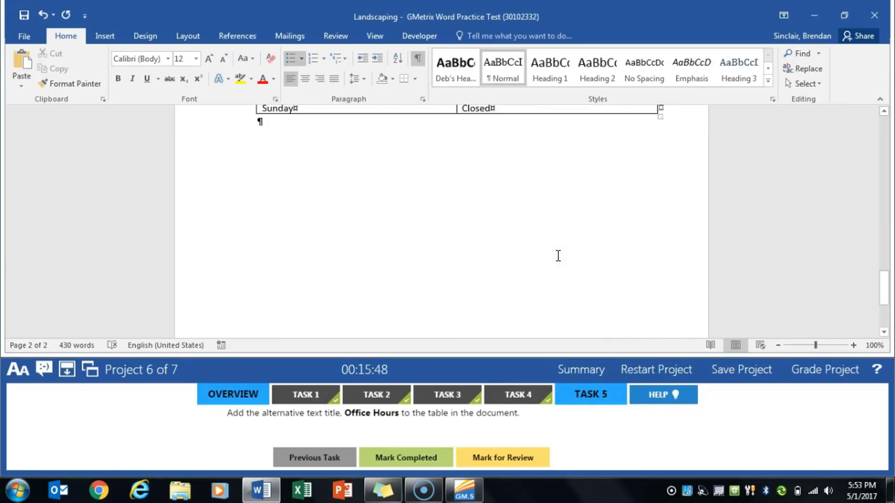
{"action": "scroll", "coordinate": [558, 256], "scroll_direction": "up", "scroll_amount": 3}
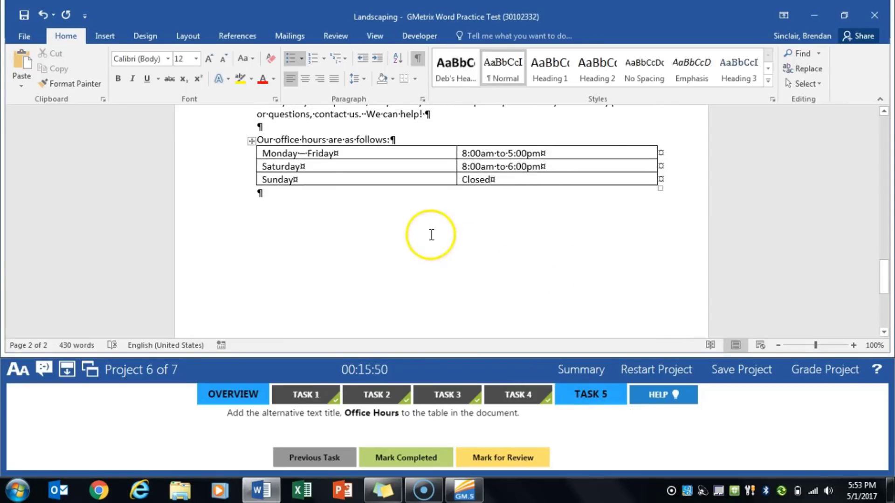
{"action": "left_click", "coordinate": [251, 140]}
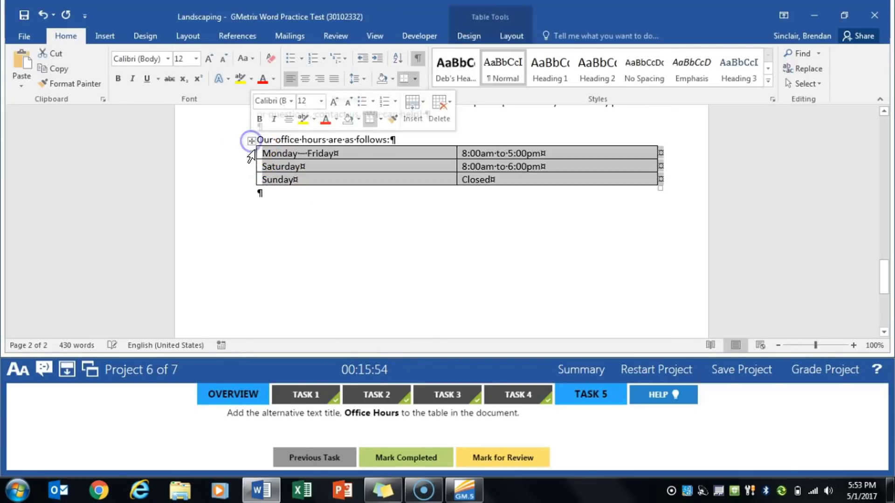
{"action": "right_click", "coordinate": [253, 144]}
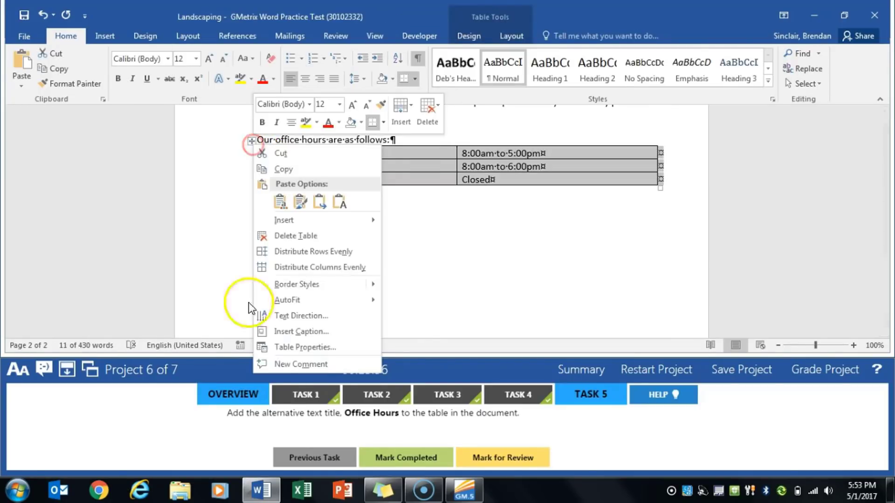
{"action": "left_click", "coordinate": [322, 347]}
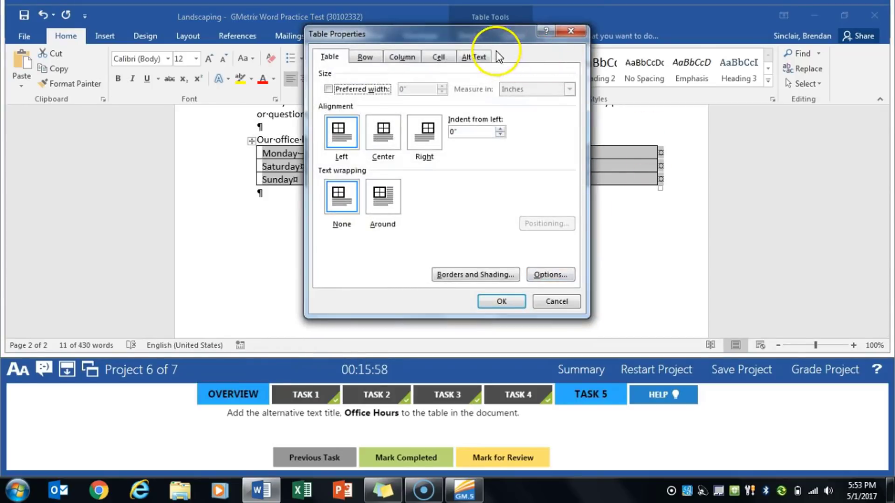
- Set the table's alternative text title to Office Hours and mark Task 5 completed
{"action": "left_click", "coordinate": [473, 57]}
{"action": "left_click", "coordinate": [440, 89]}
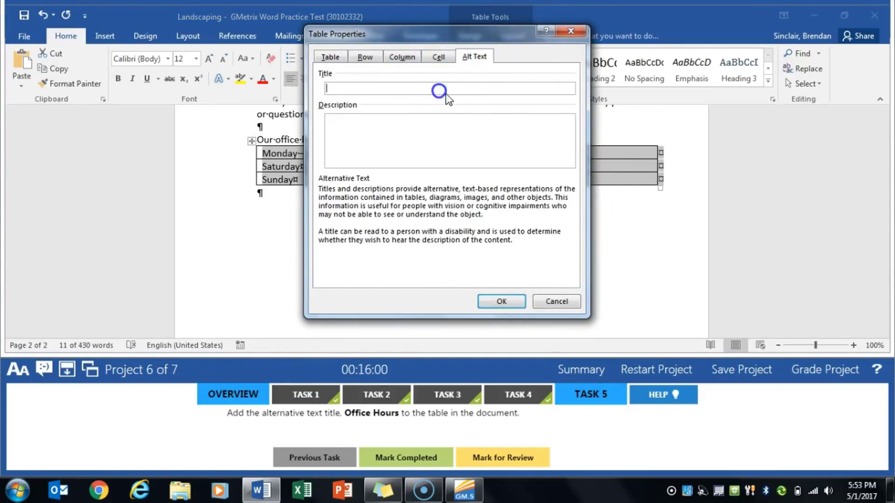
{"action": "type", "text": "Office Hours"}
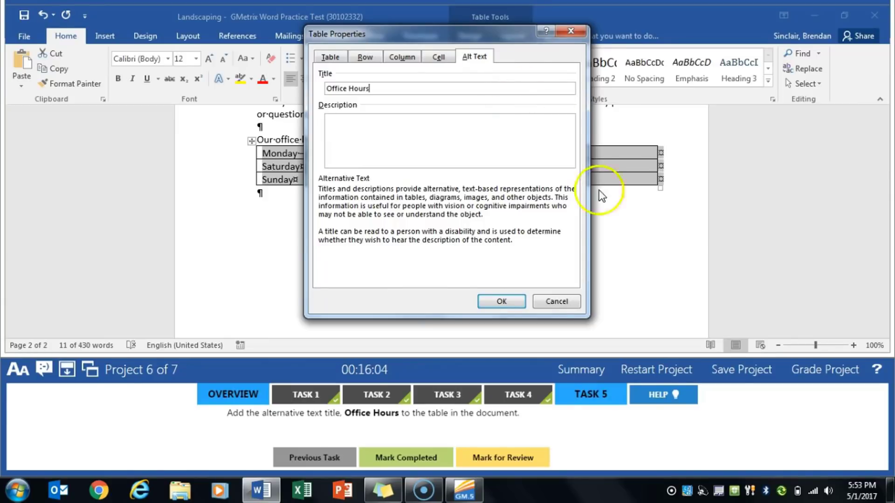
{"action": "left_click", "coordinate": [498, 300]}
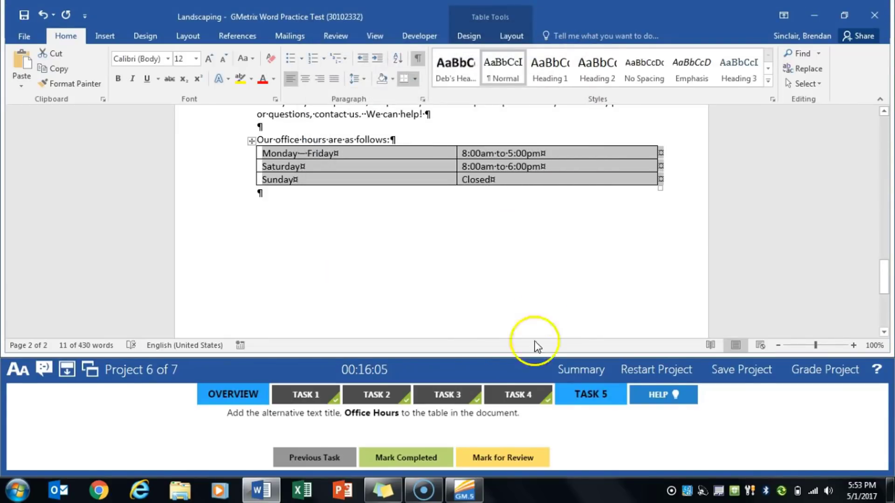
{"action": "left_click", "coordinate": [397, 459]}
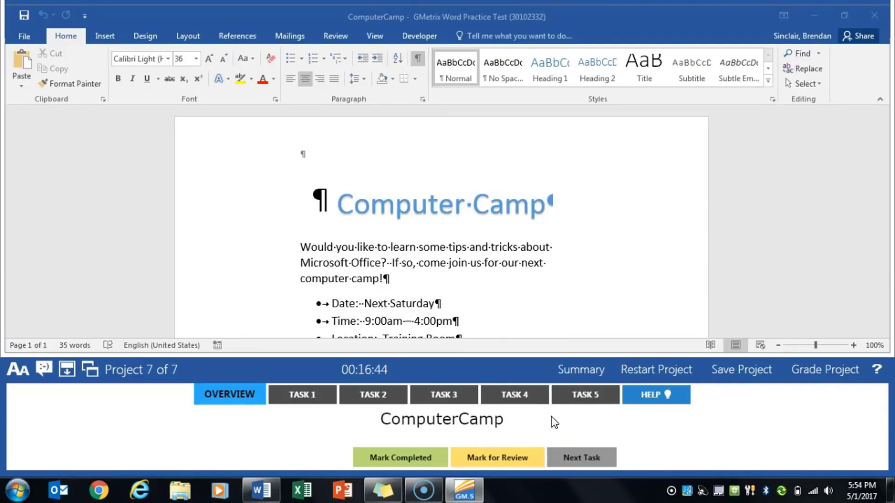
- For Task 1 of the ComputerCamp project, open the Save As dialog in the current GMetrixTemplates folder
{"action": "left_click", "coordinate": [300, 395]}
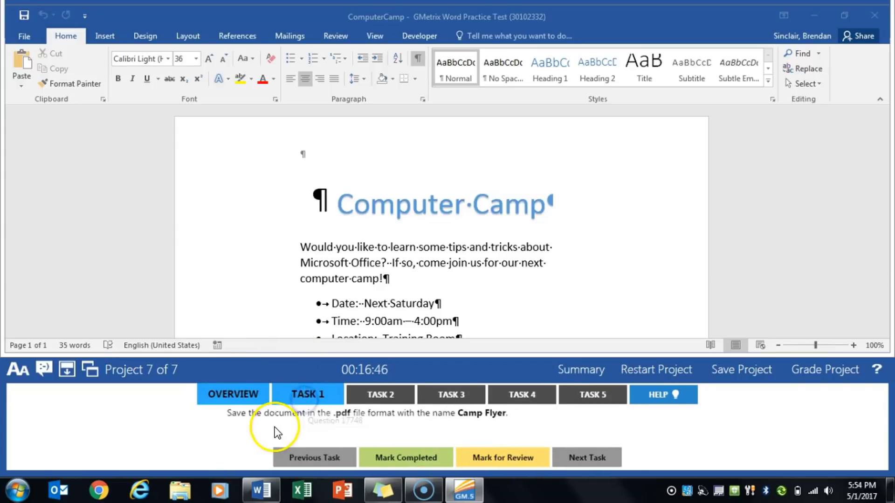
{"action": "left_click", "coordinate": [29, 37]}
{"action": "left_click", "coordinate": [32, 161]}
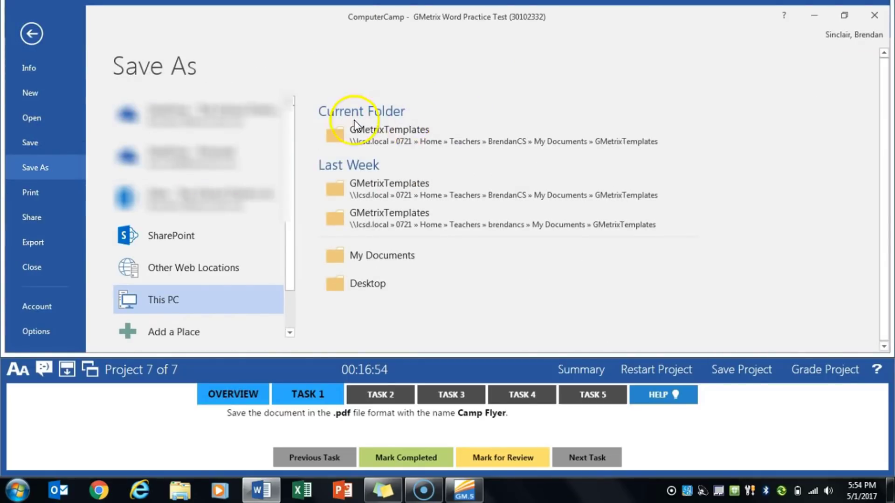
{"action": "left_click", "coordinate": [377, 130]}
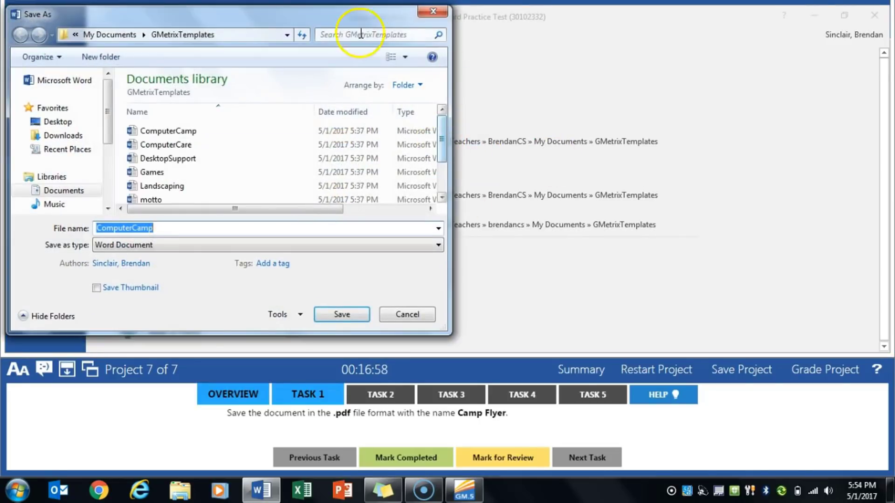
{"action": "left_click_drag", "start_coordinate": [396, 8], "coordinate": [421, 8]}
{"action": "left_click_drag", "start_coordinate": [342, 15], "coordinate": [607, 17]}
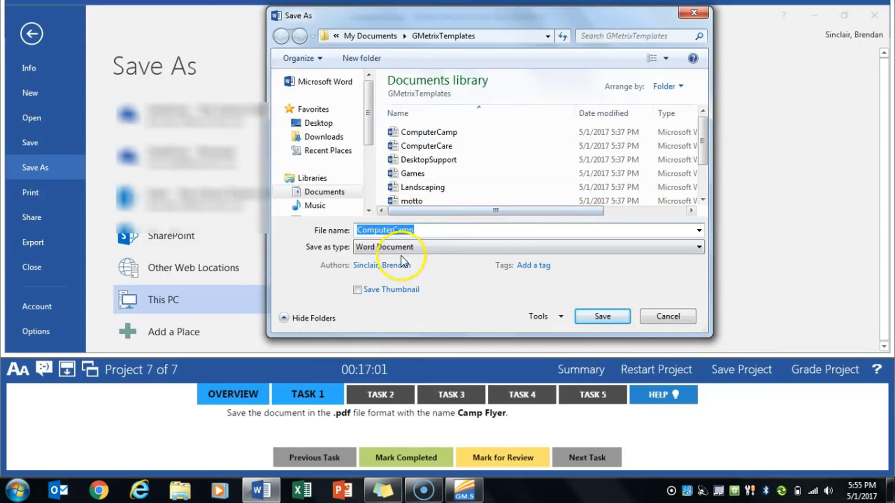
- Save the document in PDF format with the file name Camp Flyer
{"action": "left_click", "coordinate": [418, 249]}
{"action": "left_click", "coordinate": [380, 319]}
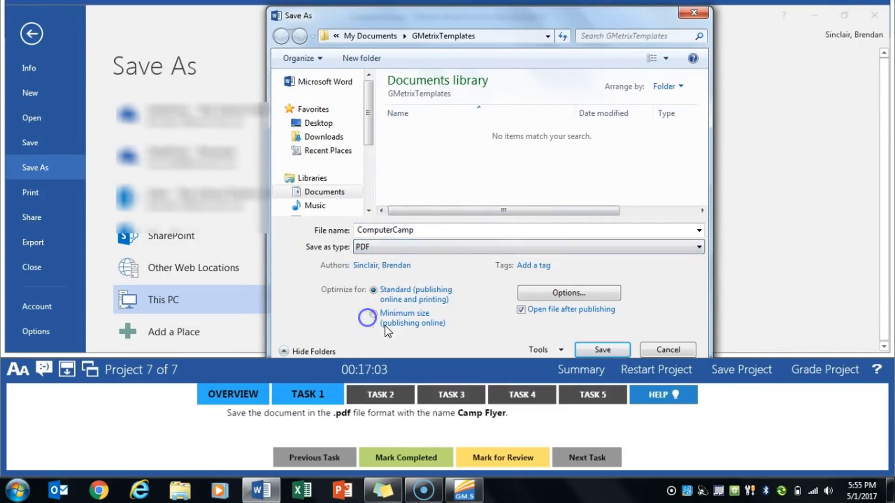
{"action": "double_click", "coordinate": [461, 232]}
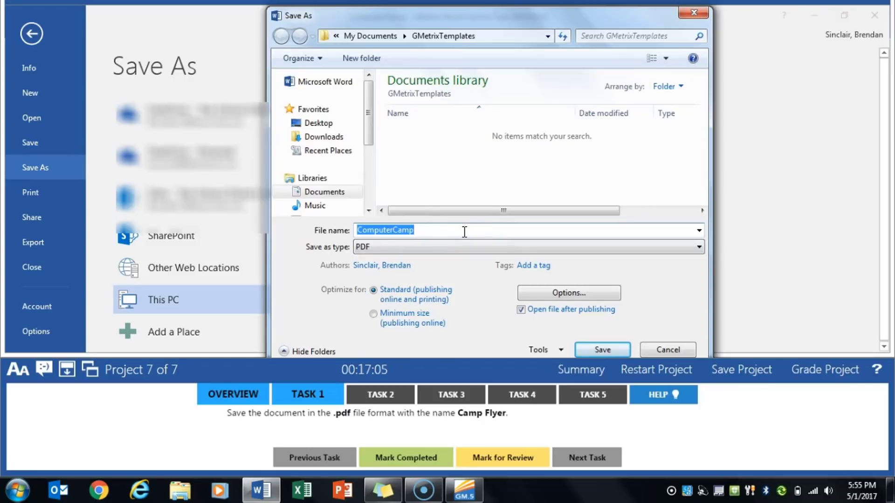
{"action": "type", "text": "Camp Flyer"}
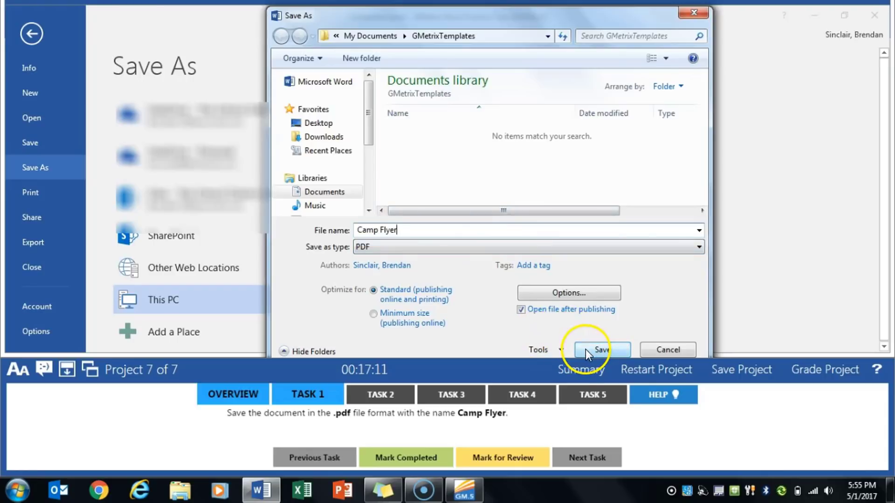
{"action": "left_click", "coordinate": [603, 350]}
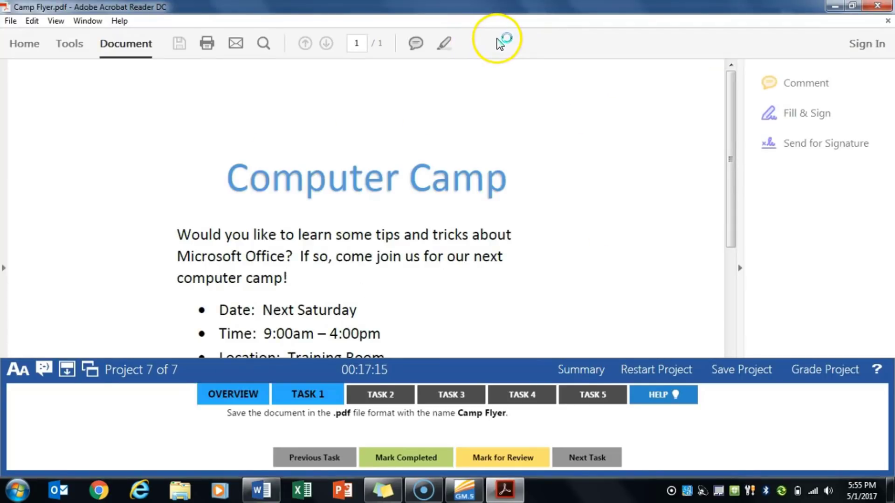
- Close the published Camp Flyer PDF, mark Task 1 completed and bring up Task 2
{"action": "left_click", "coordinate": [878, 6]}
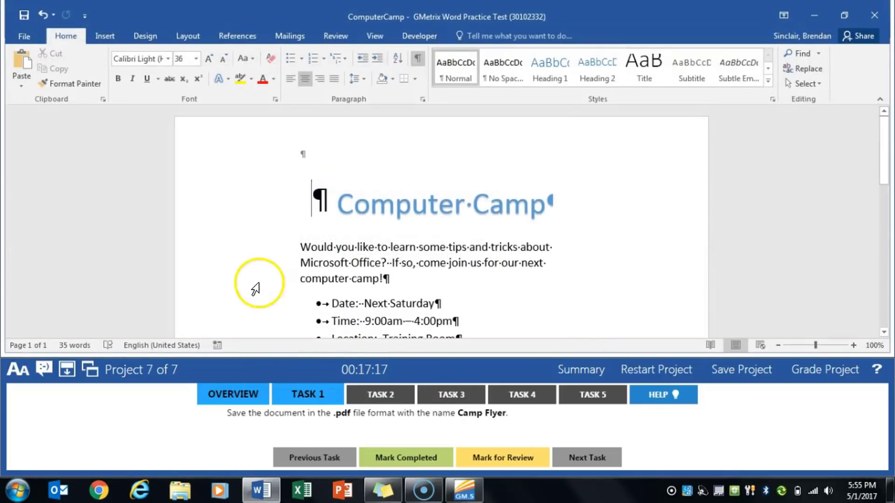
{"action": "left_click", "coordinate": [404, 449]}
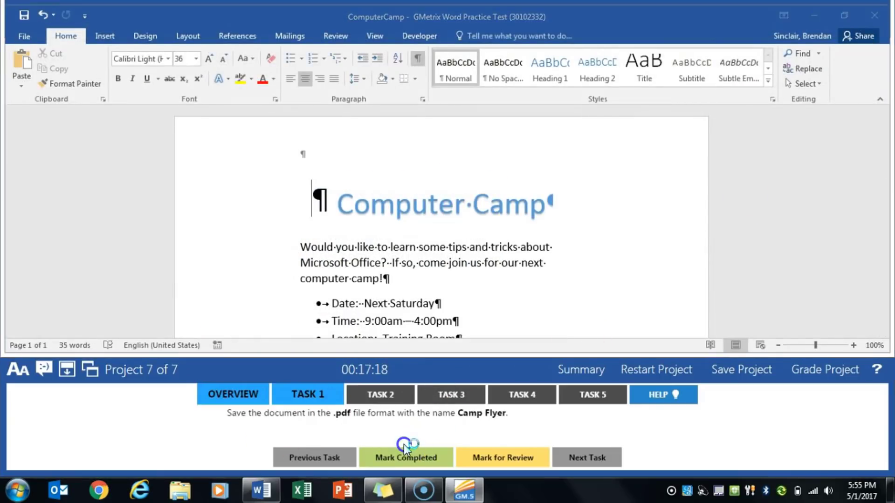
{"action": "left_click", "coordinate": [380, 395]}
{"action": "left_click", "coordinate": [382, 395]}
- Open the AutoCorrect options from the proofing section of the Word Options
{"action": "left_click", "coordinate": [380, 259]}
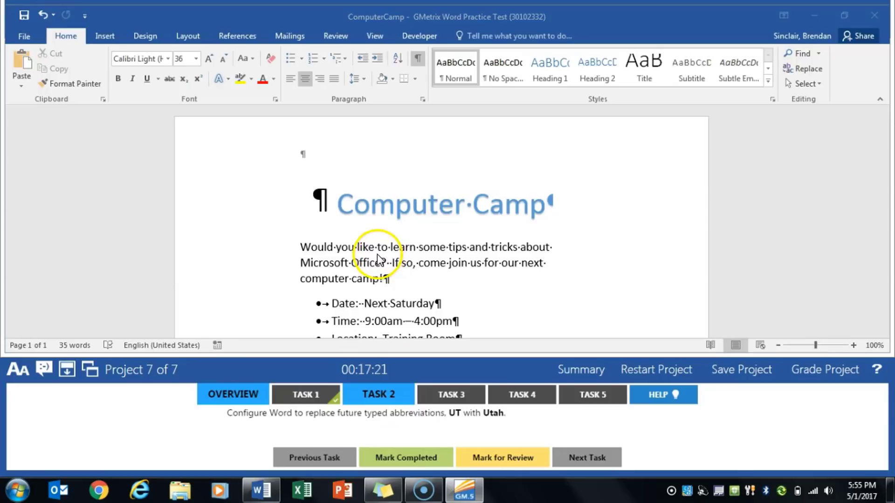
{"action": "left_click", "coordinate": [218, 171]}
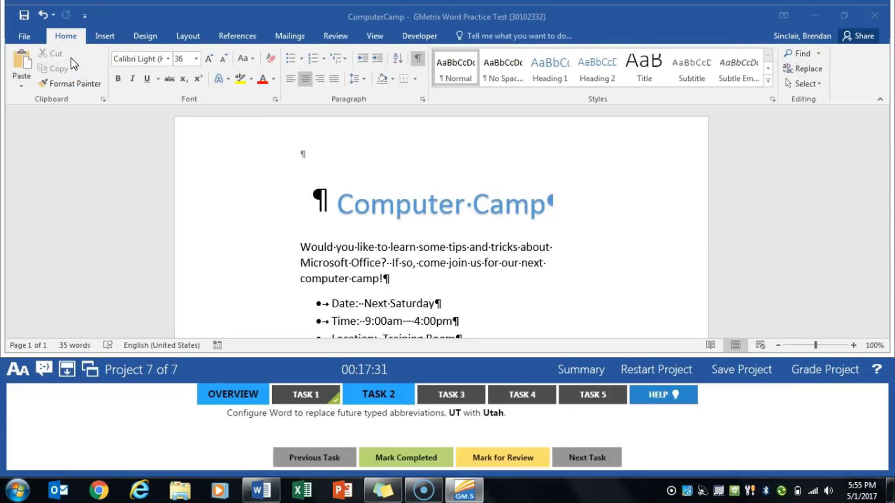
{"action": "left_click", "coordinate": [30, 38]}
{"action": "left_click", "coordinate": [33, 338]}
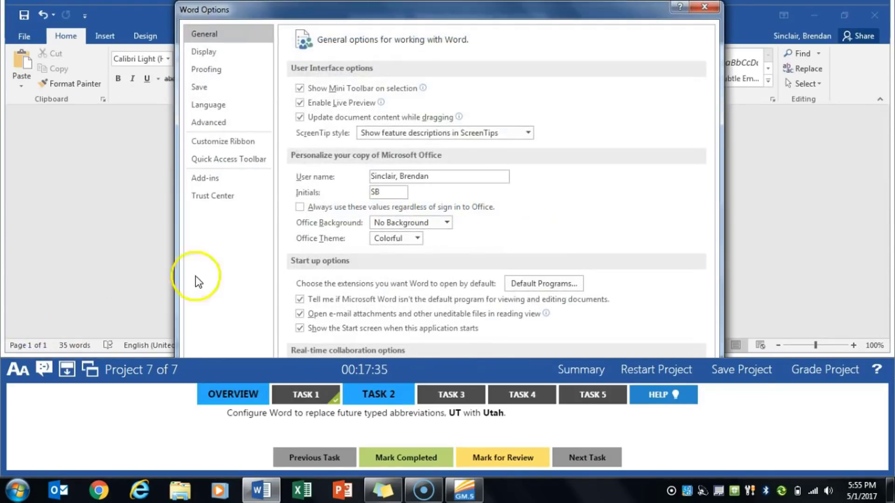
{"action": "left_click", "coordinate": [209, 71]}
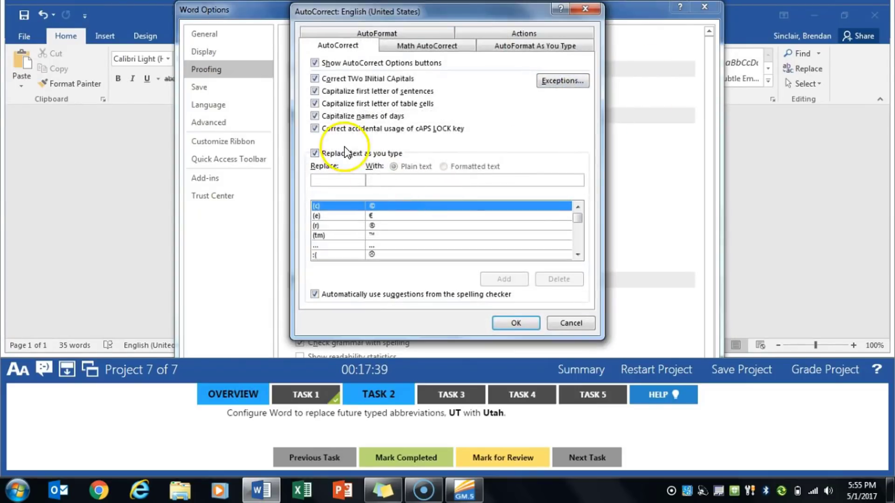
- Add an AutoCorrect entry that replaces UT with Utah and confirm the AutoCorrect dialog
{"action": "left_click", "coordinate": [334, 178]}
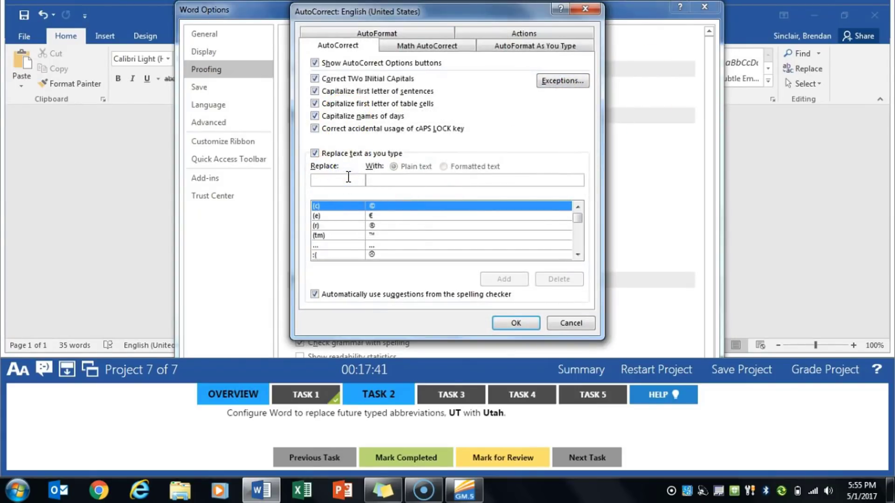
{"action": "type", "text": "UT"}
{"action": "type", "text": "Utah"}
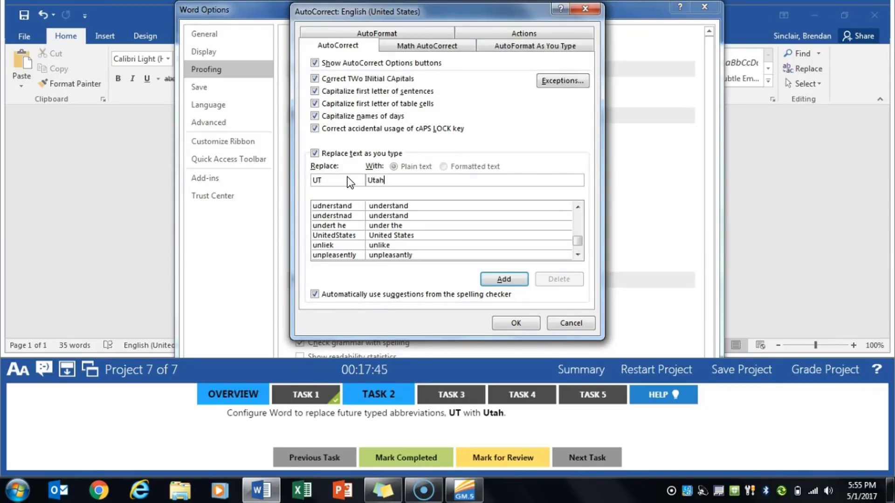
{"action": "left_click", "coordinate": [496, 284]}
{"action": "left_click", "coordinate": [508, 320]}
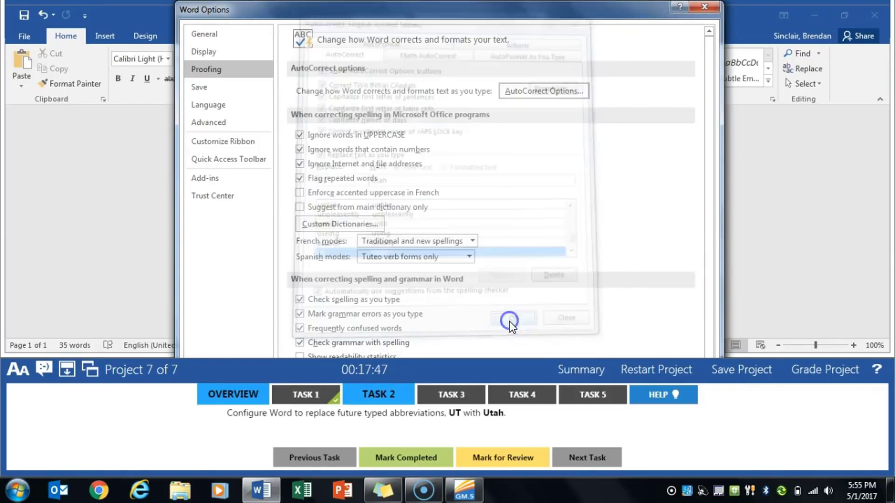
- Confirm the Word Options, mark Task 2 completed and bring up Task 3
{"action": "mouse_move", "coordinate": [497, 10]}
{"action": "left_mouse_down"}
{"action": "mouse_move", "coordinate": [443, 128]}
{"action": "mouse_move", "coordinate": [503, 152]}
{"action": "mouse_move", "coordinate": [502, 1]}
{"action": "mouse_move", "coordinate": [505, 17]}
{"action": "left_mouse_up"}
{"action": "left_click", "coordinate": [629, 294]}
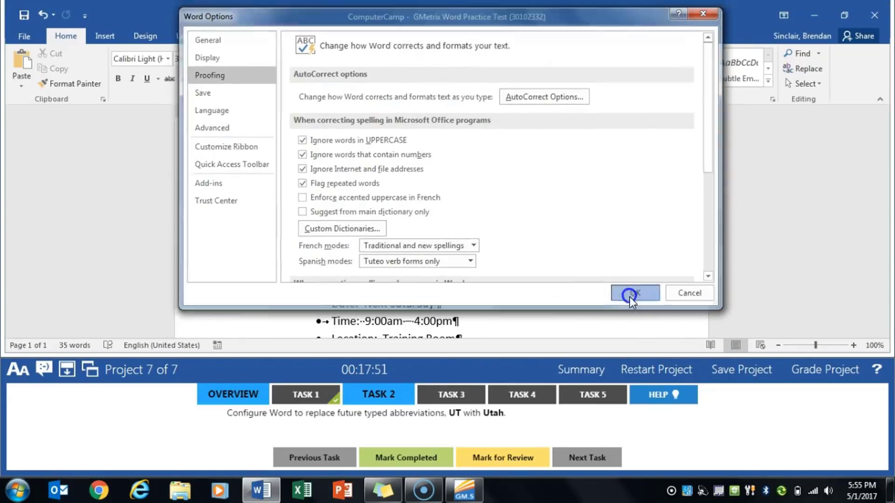
{"action": "left_click", "coordinate": [382, 457]}
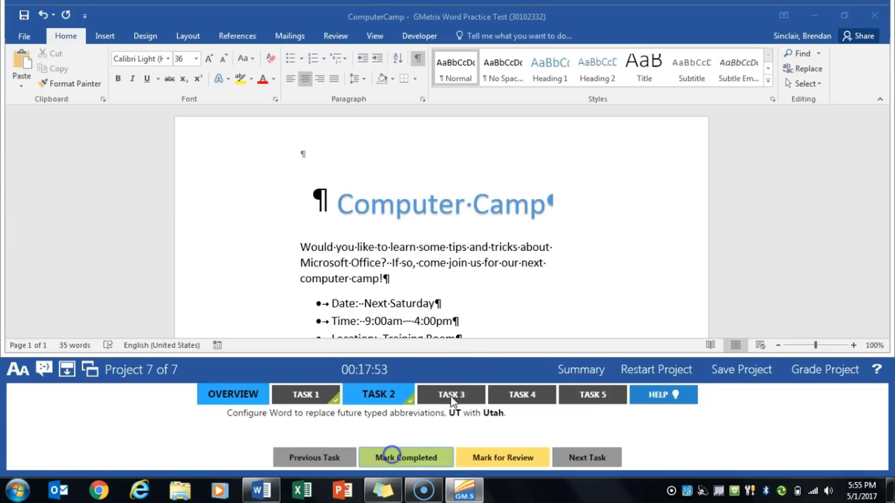
{"action": "left_click", "coordinate": [462, 396]}
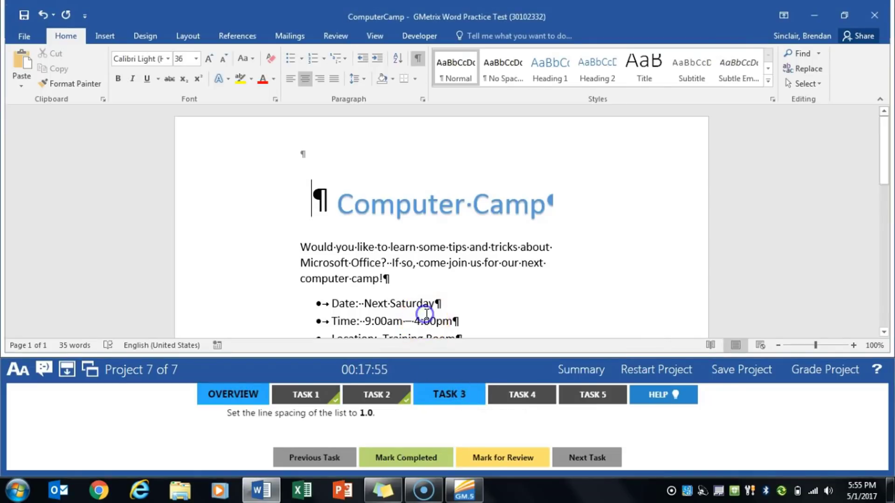
- Set the line spacing of the bulleted list from Date to Cost to 1.0, mark Task 3 completed and bring up Task 4
{"action": "scroll", "coordinate": [422, 313], "scroll_direction": "down", "scroll_amount": 2}
{"action": "left_click", "coordinate": [426, 296]}
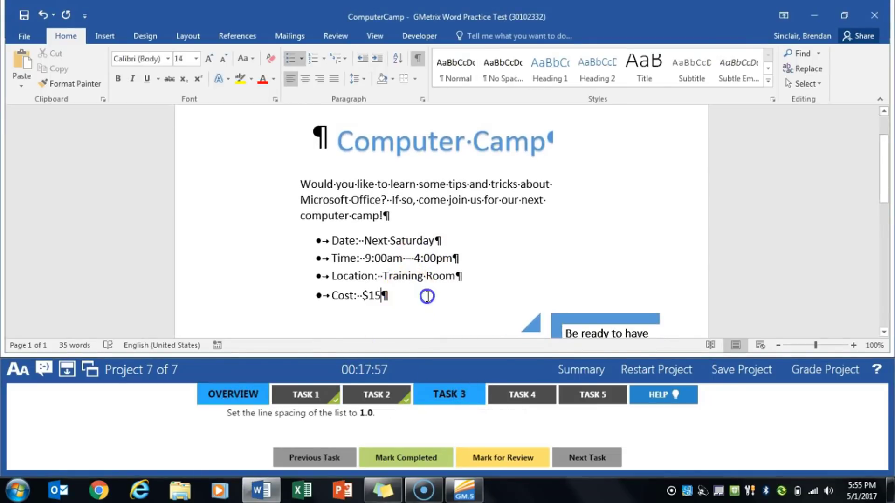
{"action": "left_click", "coordinate": [326, 242], "text": "shift"}
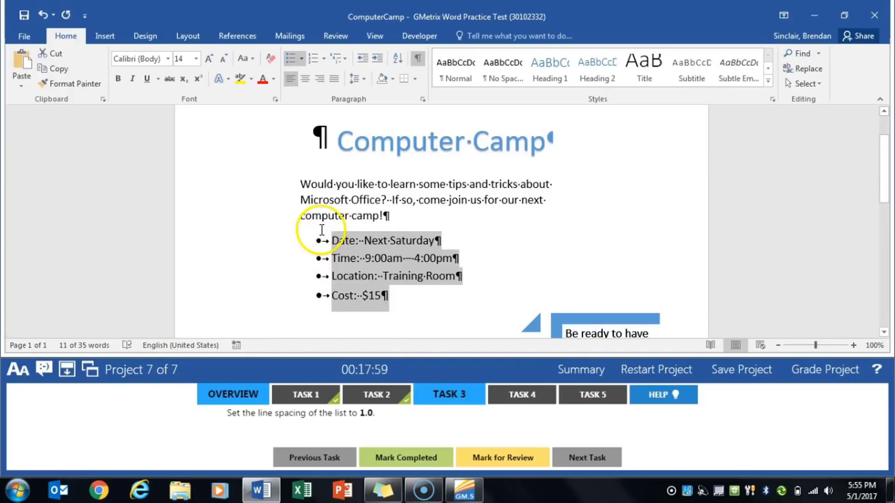
{"action": "left_click", "coordinate": [425, 99]}
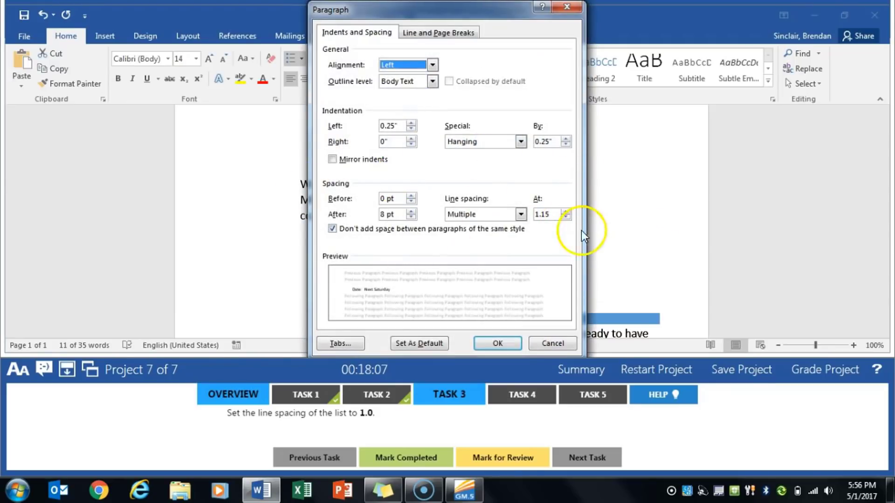
{"action": "left_click", "coordinate": [566, 217]}
{"action": "left_click", "coordinate": [498, 344]}
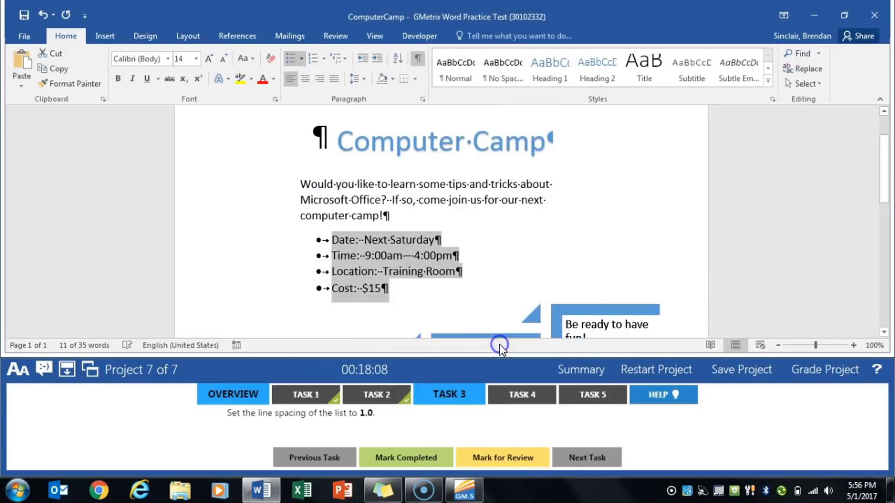
{"action": "left_click", "coordinate": [416, 458]}
{"action": "left_click", "coordinate": [503, 394]}
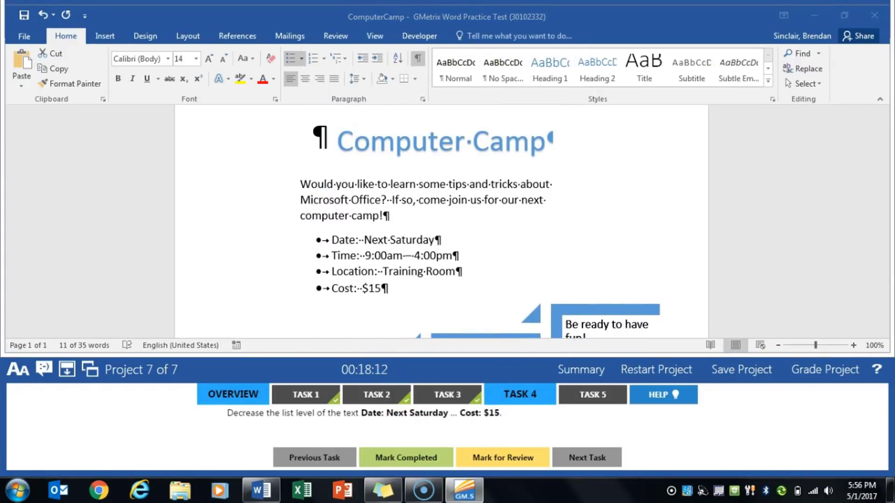
- Decrease the list level of the Date to Cost items by one, mark Task 4 completed and bring up Task 5
{"action": "left_click", "coordinate": [322, 18]}
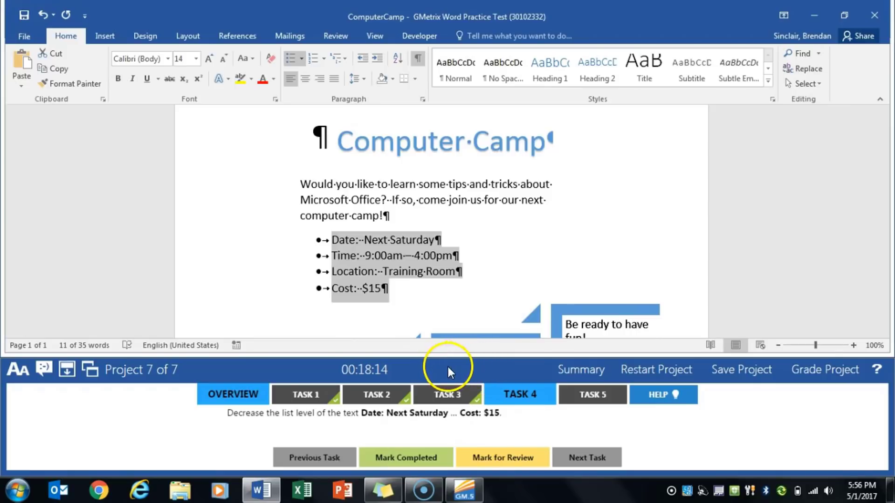
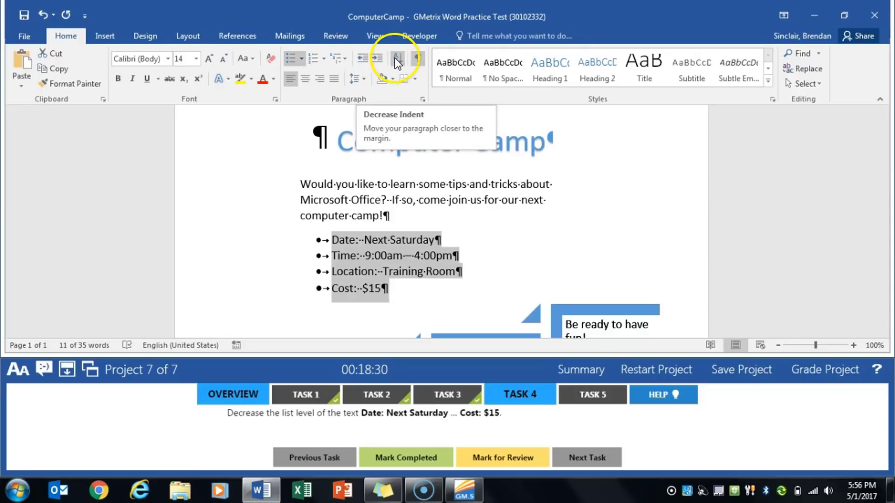
{"action": "left_click", "coordinate": [363, 56]}
{"action": "left_click", "coordinate": [408, 458]}
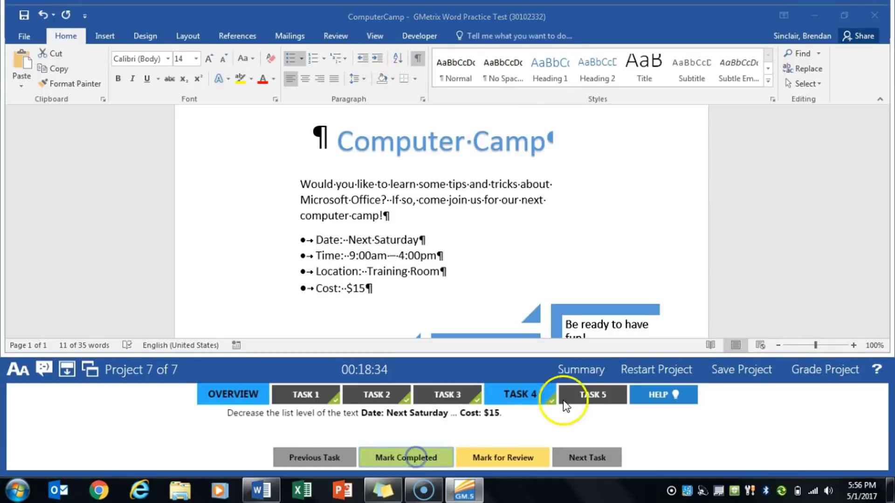
{"action": "left_click", "coordinate": [564, 402]}
- Add the Relaxed Inset bevel shape effect to the shapes of the SmartArt graphic and mark Task 5 completed
{"action": "left_click", "coordinate": [456, 270]}
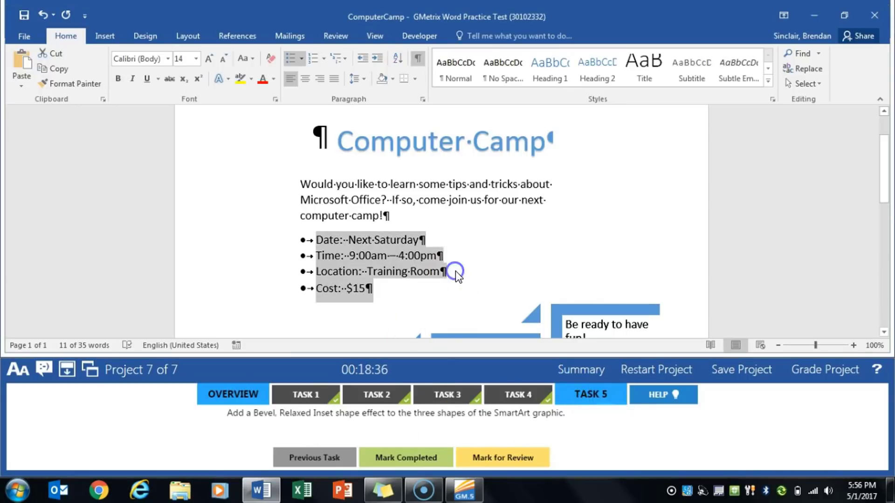
{"action": "scroll", "coordinate": [455, 271], "scroll_direction": "down", "scroll_amount": 2}
{"action": "left_click", "coordinate": [515, 247]}
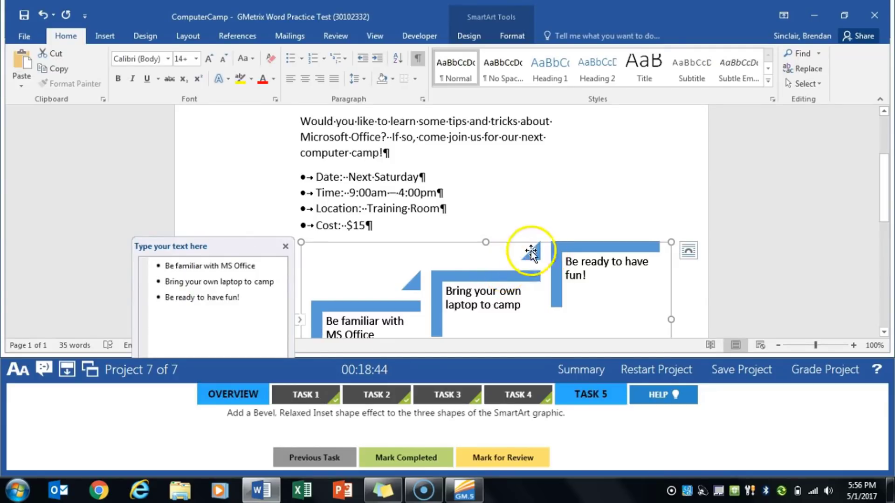
{"action": "left_click", "coordinate": [515, 244]}
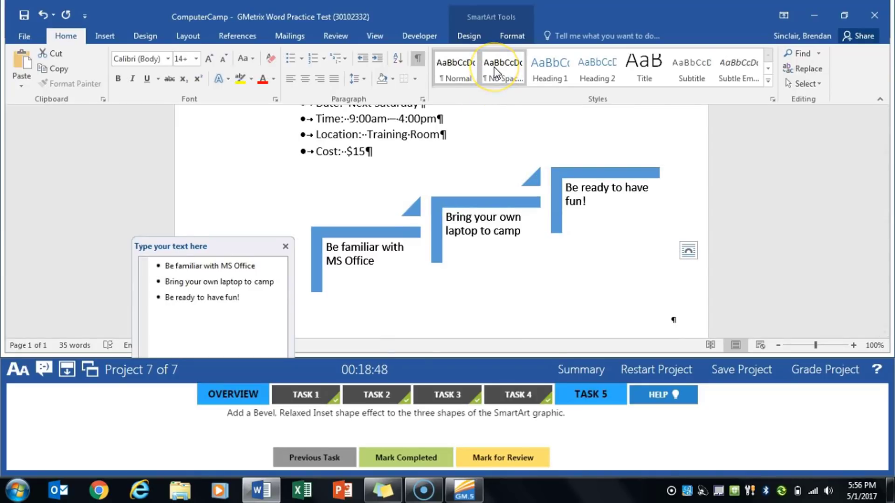
{"action": "left_click", "coordinate": [474, 36]}
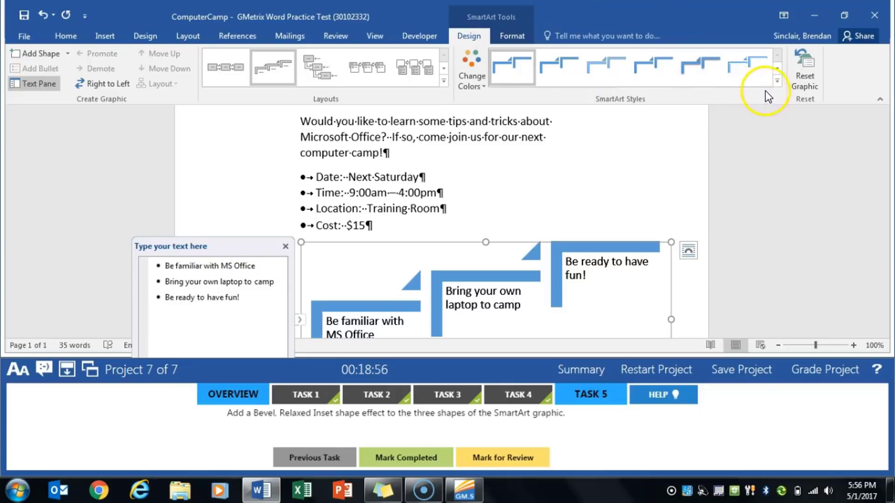
{"action": "left_click", "coordinate": [776, 81]}
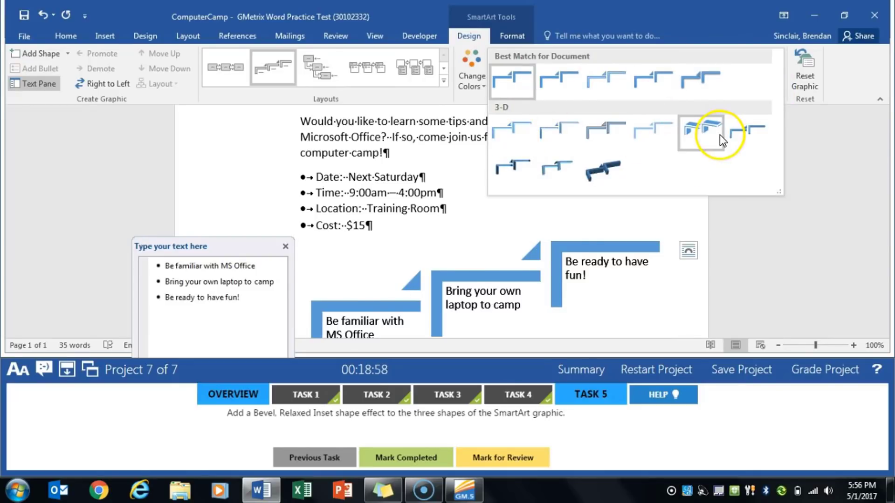
{"action": "left_click", "coordinate": [513, 42]}
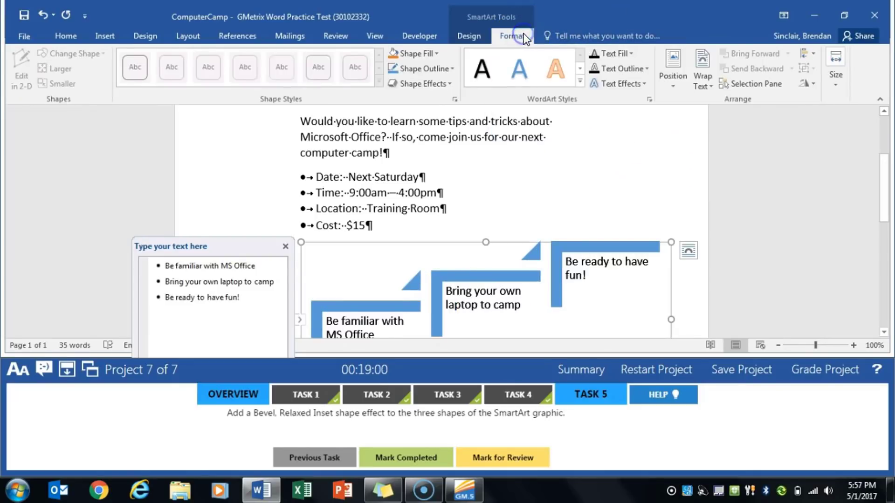
{"action": "left_click", "coordinate": [449, 84]}
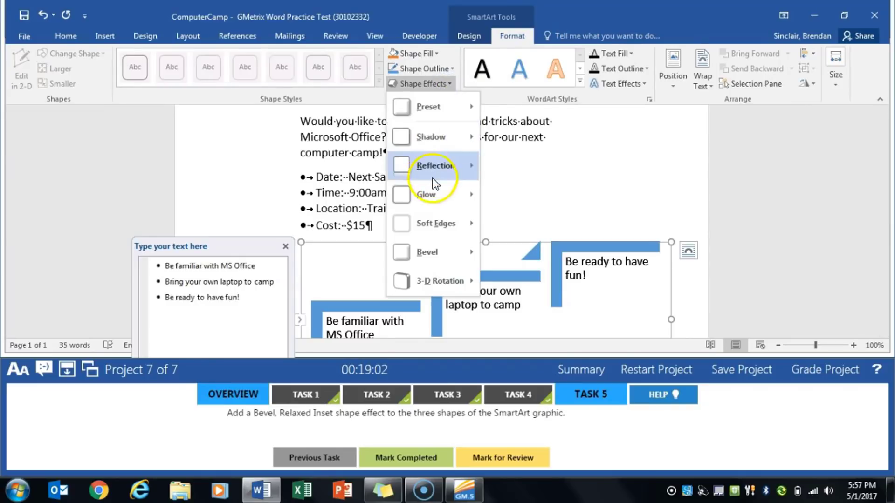
{"action": "mouse_move", "coordinate": [442, 251]}
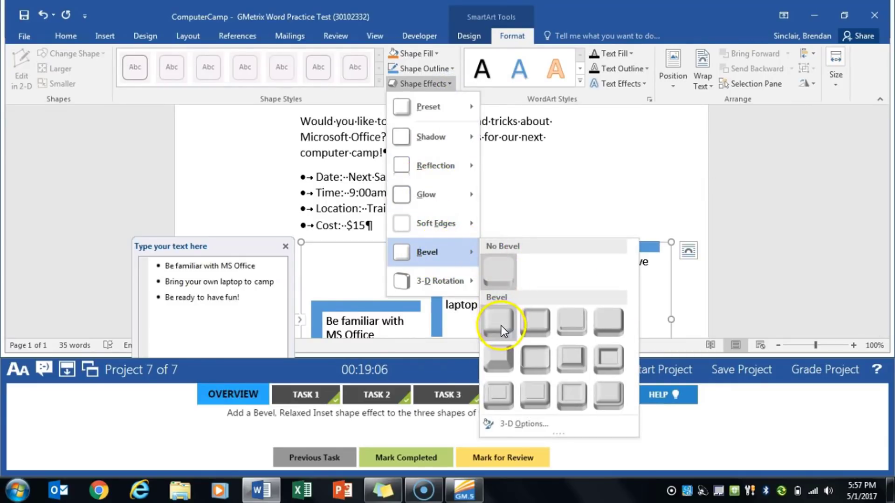
{"action": "left_click", "coordinate": [533, 327]}
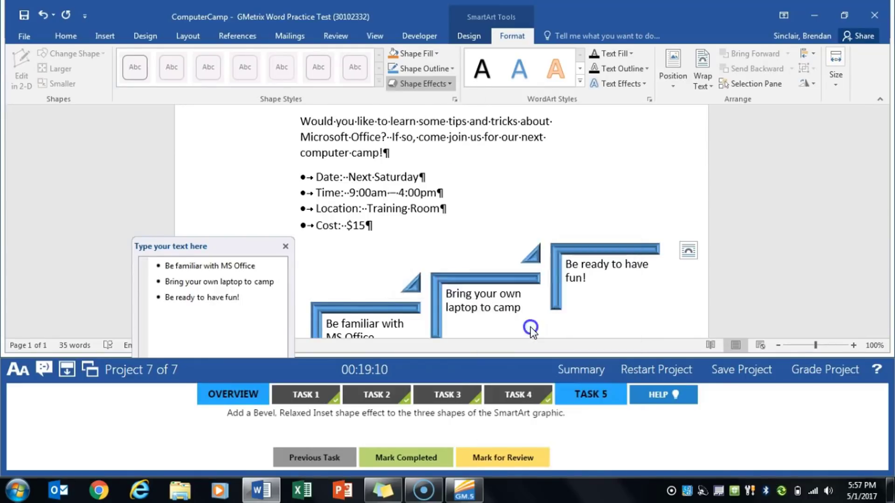
{"action": "left_click", "coordinate": [402, 458]}
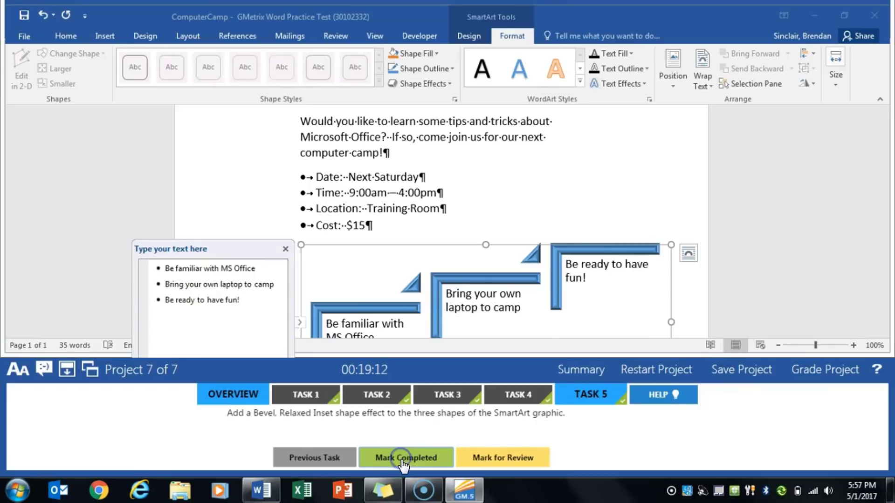